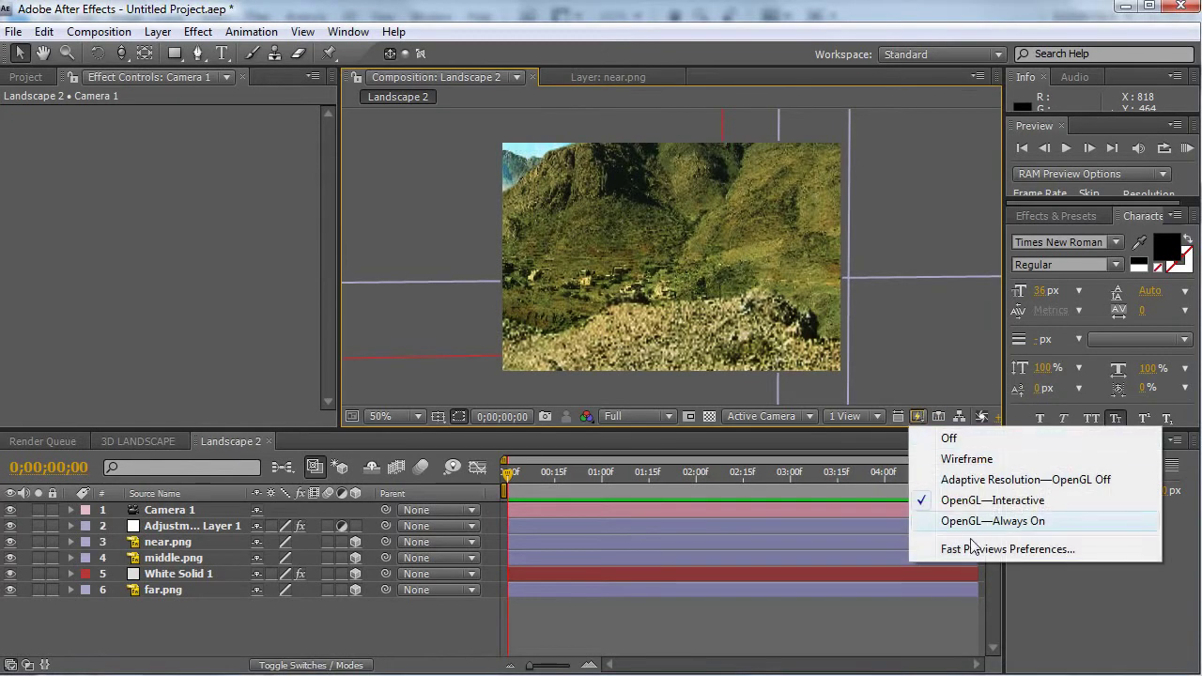
Set the fast preview mode to OpenGL—Always On and play a RAM preview of the Landscape 2 composition.
click(996, 519)
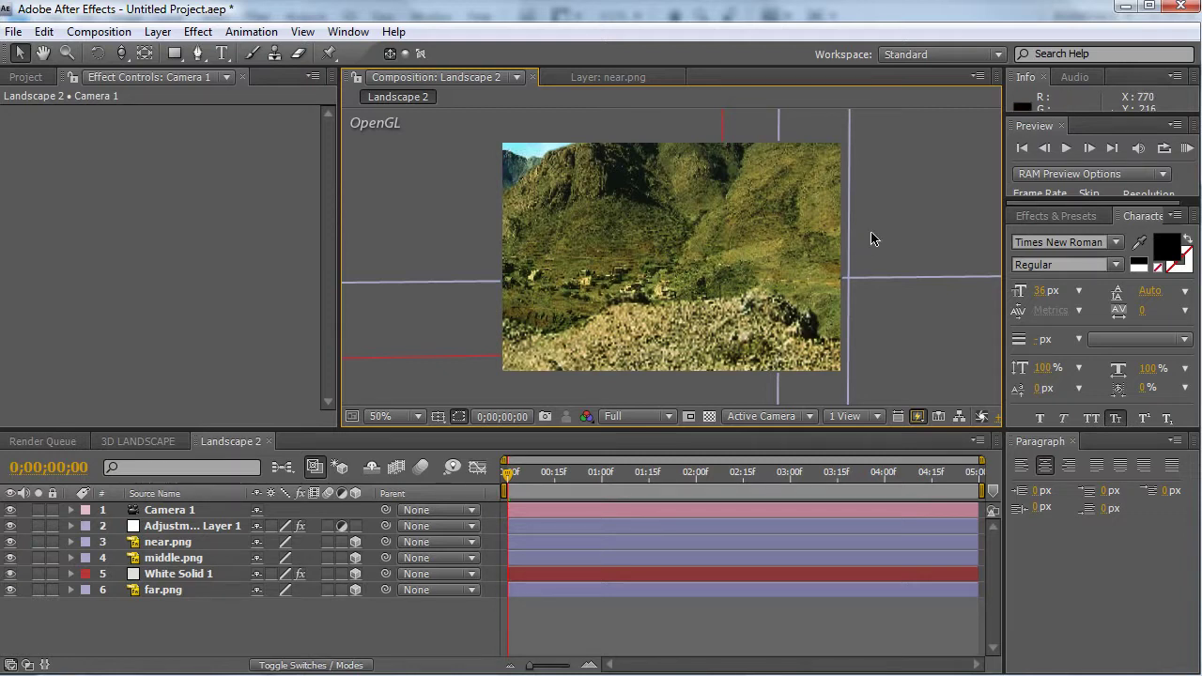
click(1186, 148)
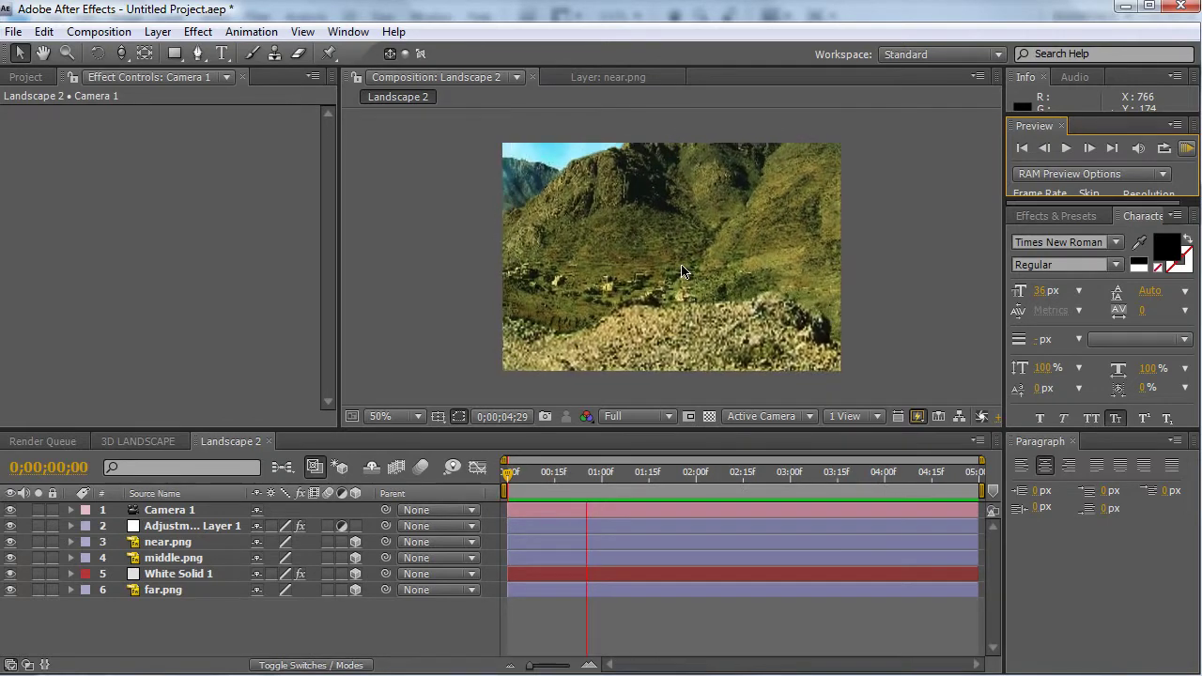
click(1187, 150)
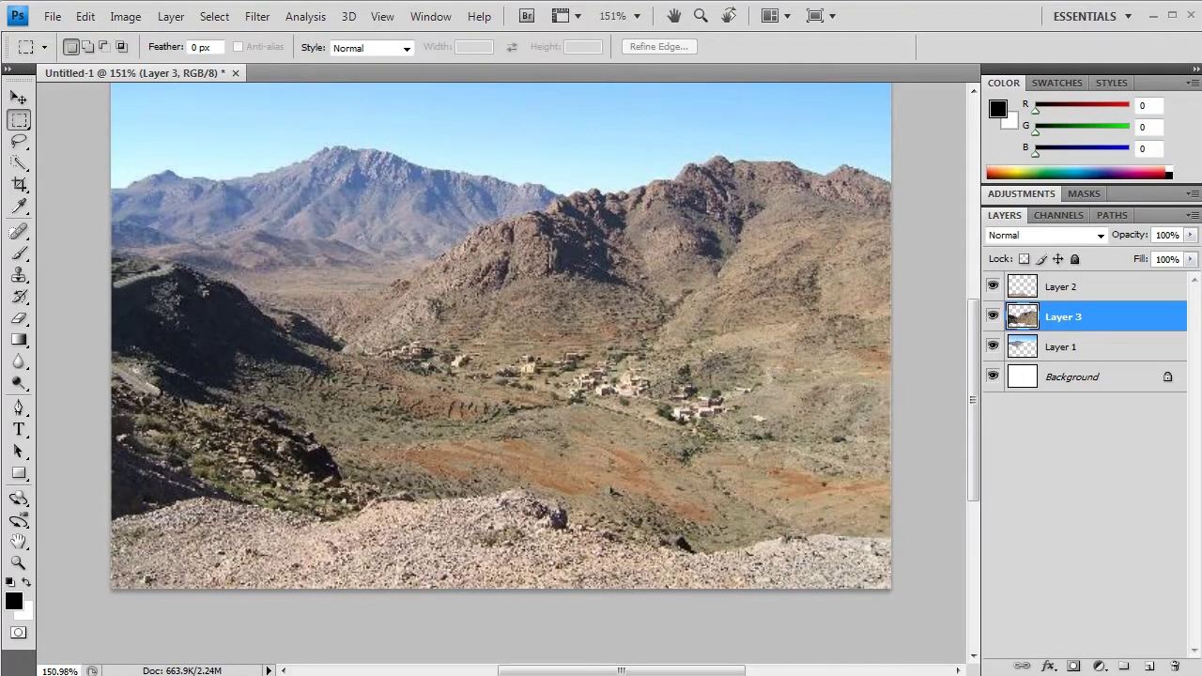
Switch to Photoshop and view the layered landscape image at actual pixel size.
scroll(487, 213, up, 3)
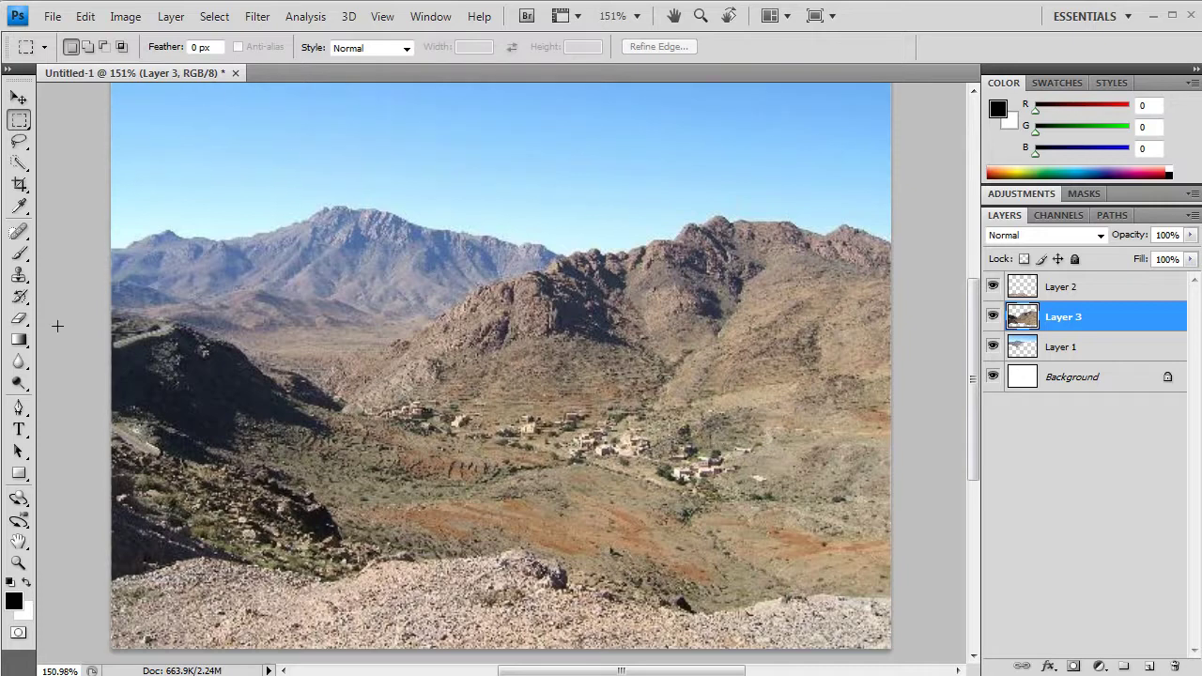
click(18, 562)
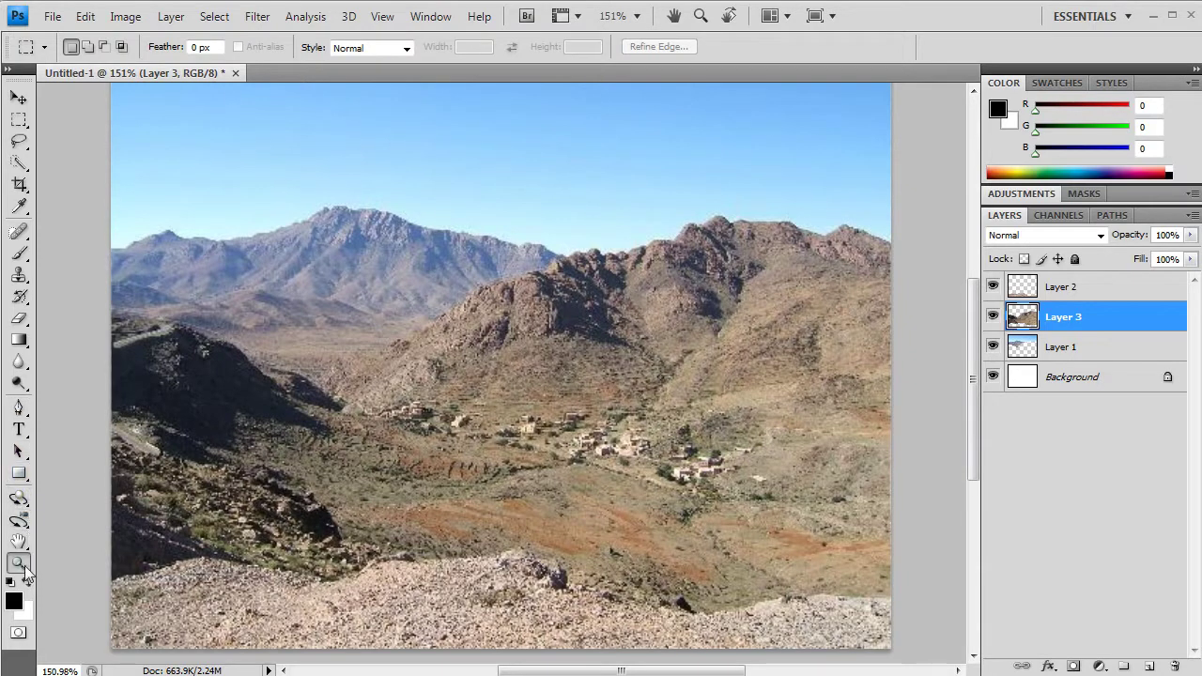
click(365, 47)
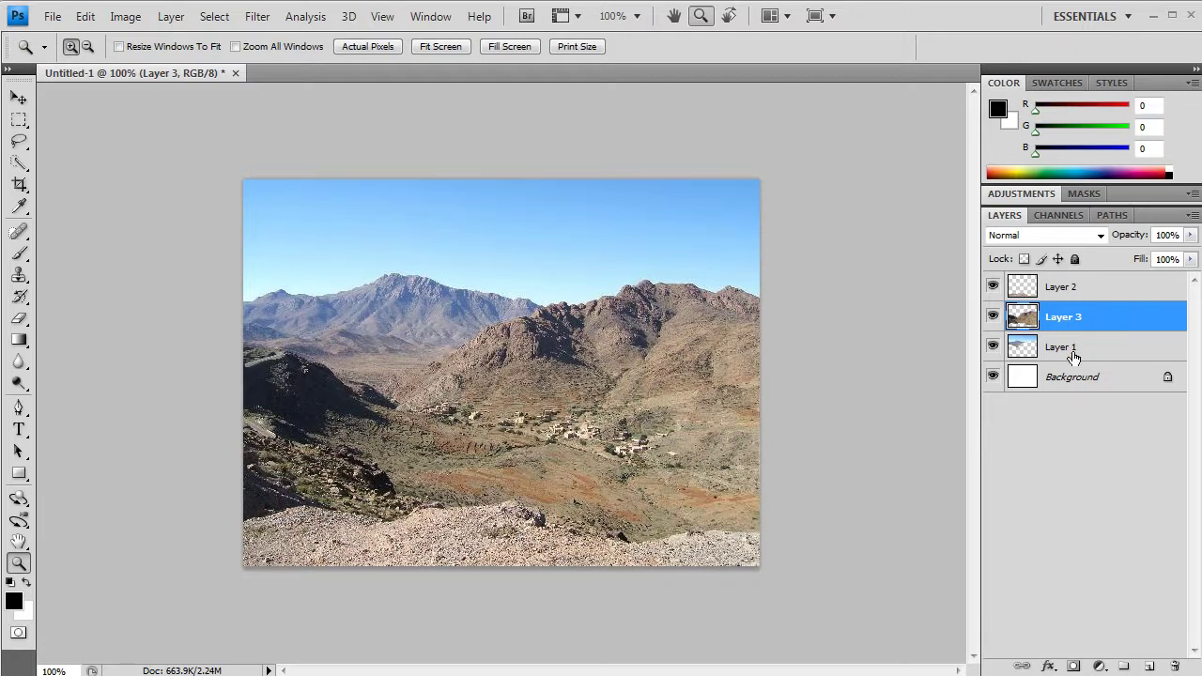
Isolate Layer 2, Layer 3 and Layer 1 one at a time to examine each cut-out, and show all layers again.
click(992, 346)
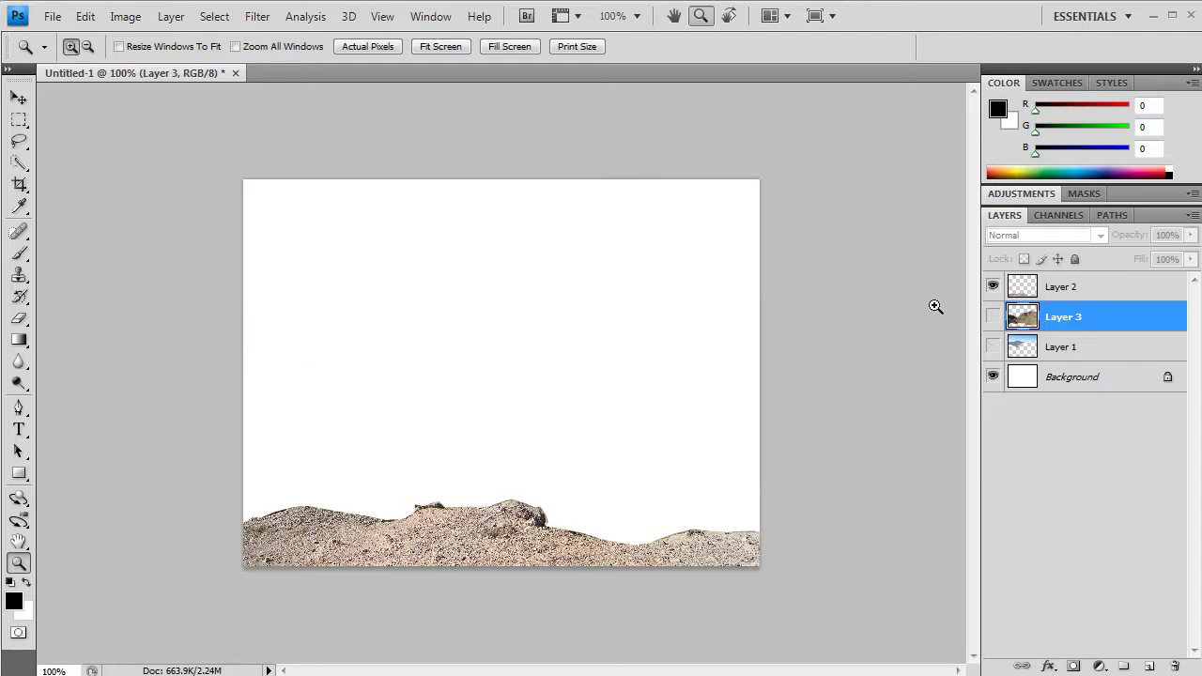
click(992, 286)
click(993, 317)
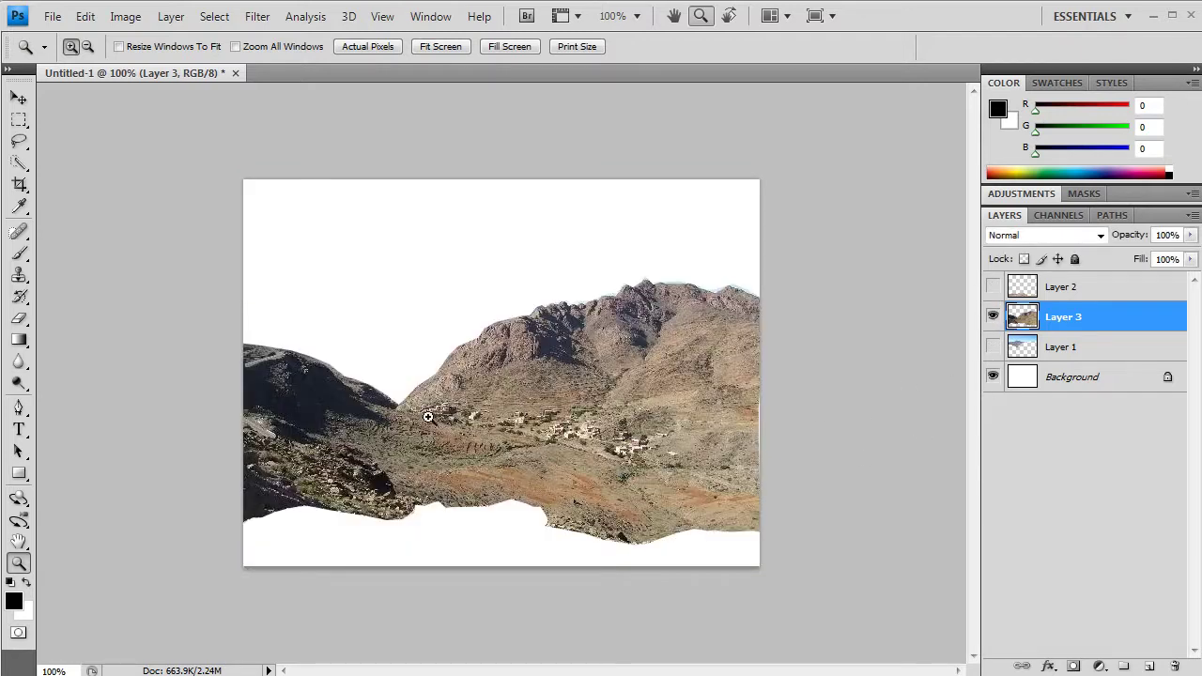
click(992, 316)
click(992, 346)
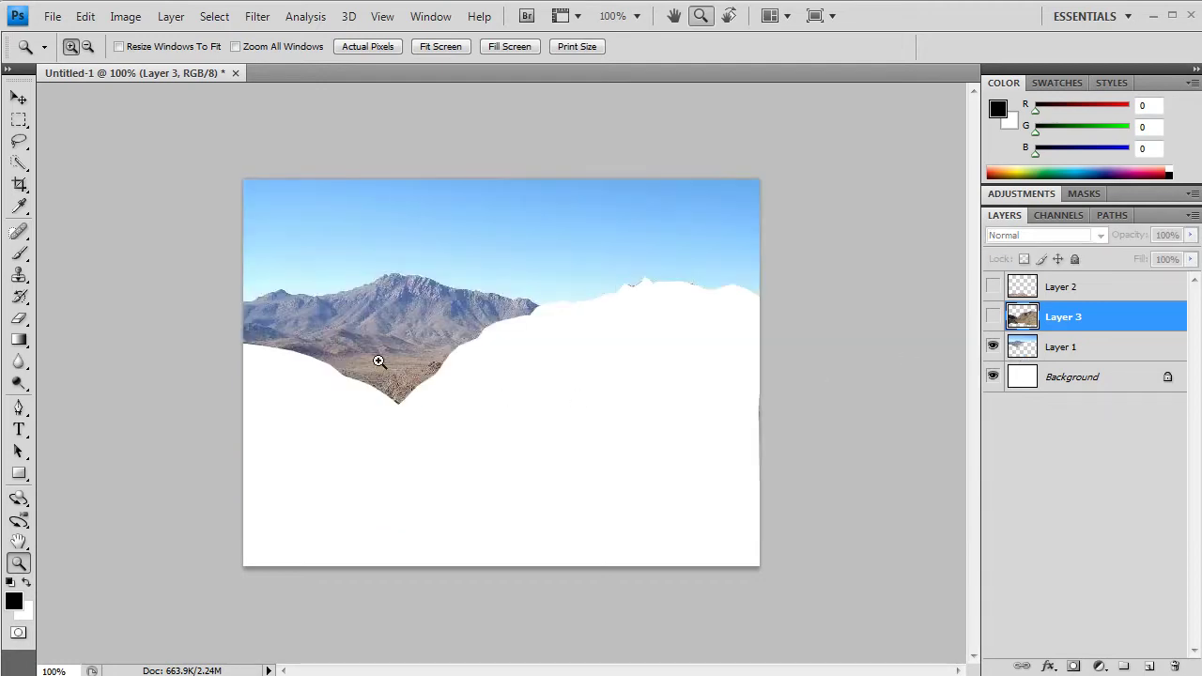
click(992, 317)
click(992, 286)
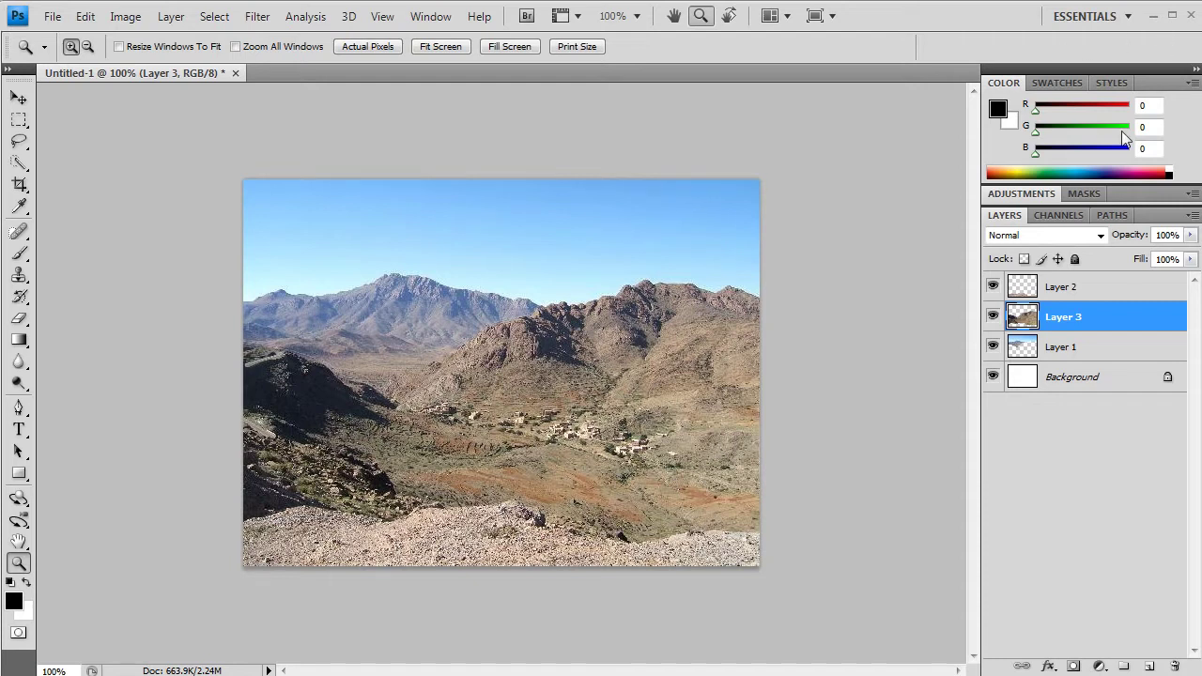
Trace the rocky foreground ridge with an open Pen tool path extending just past the image's edges.
click(1062, 376)
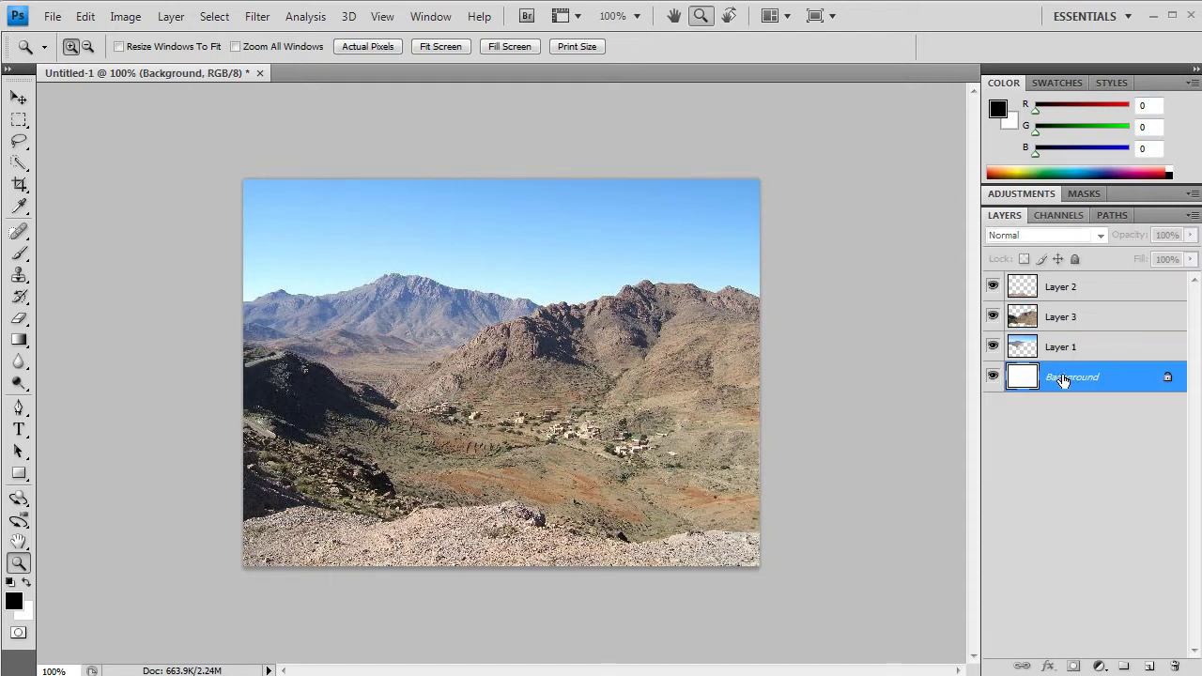
click(19, 407)
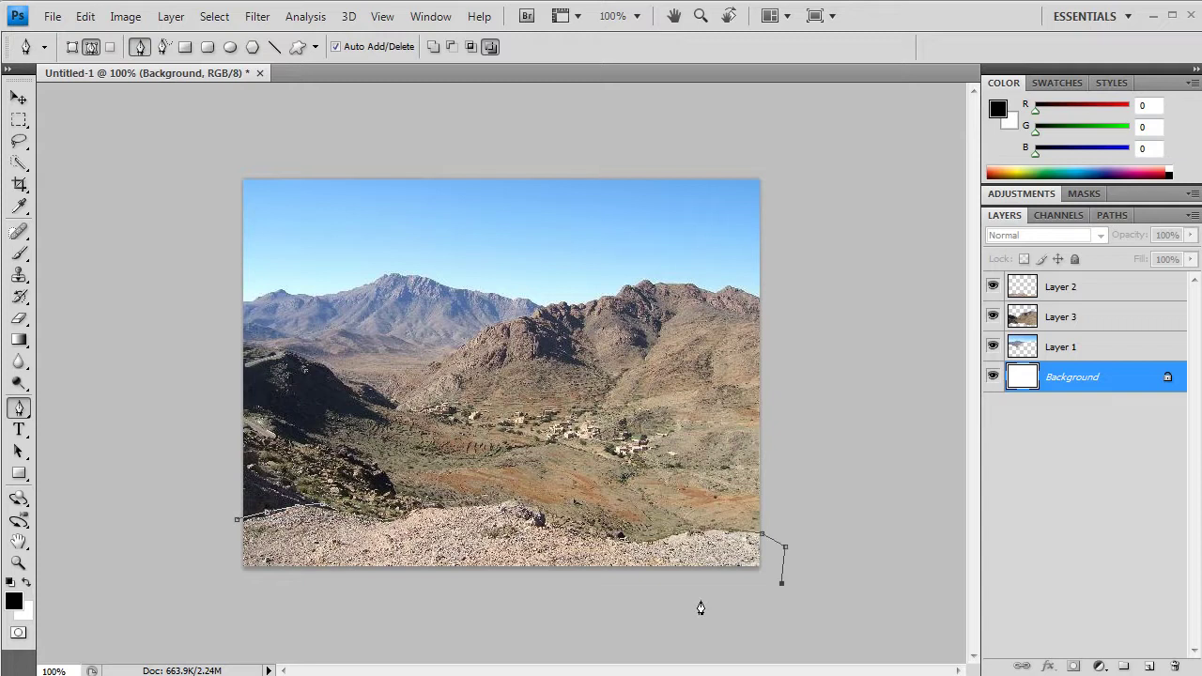
right_click(693, 569)
click(1060, 518)
key(Escape)
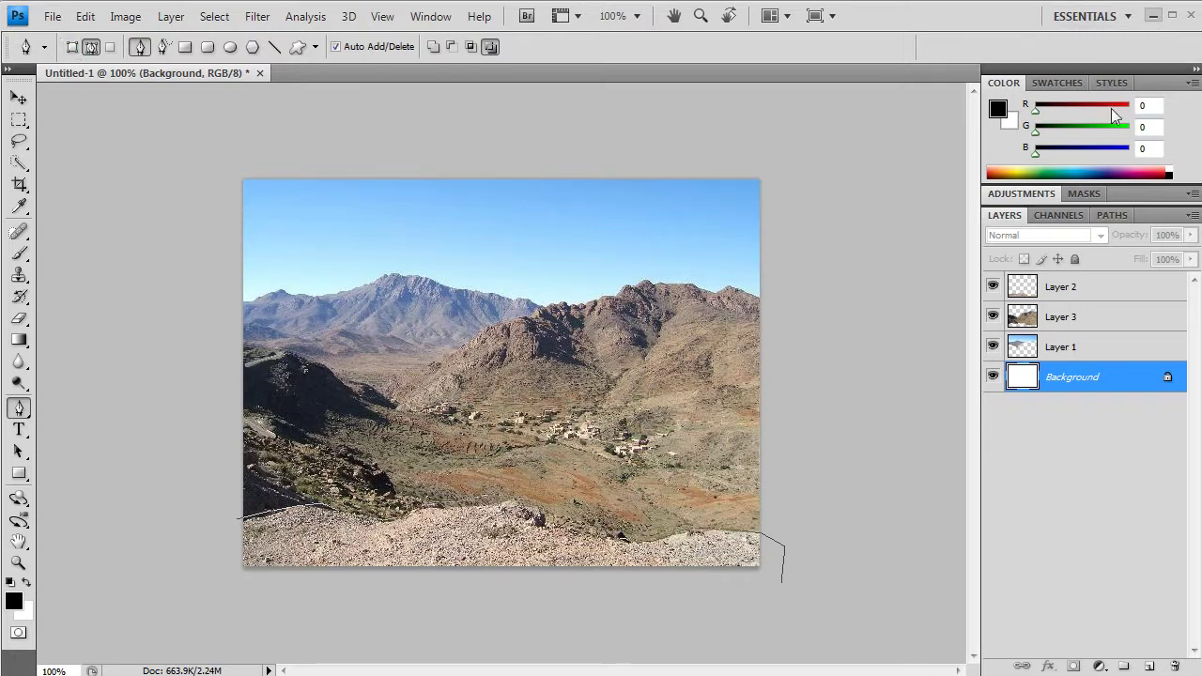
Delete the white Background layer and check Layer 3 by hiding and showing it.
click(1173, 668)
click(485, 262)
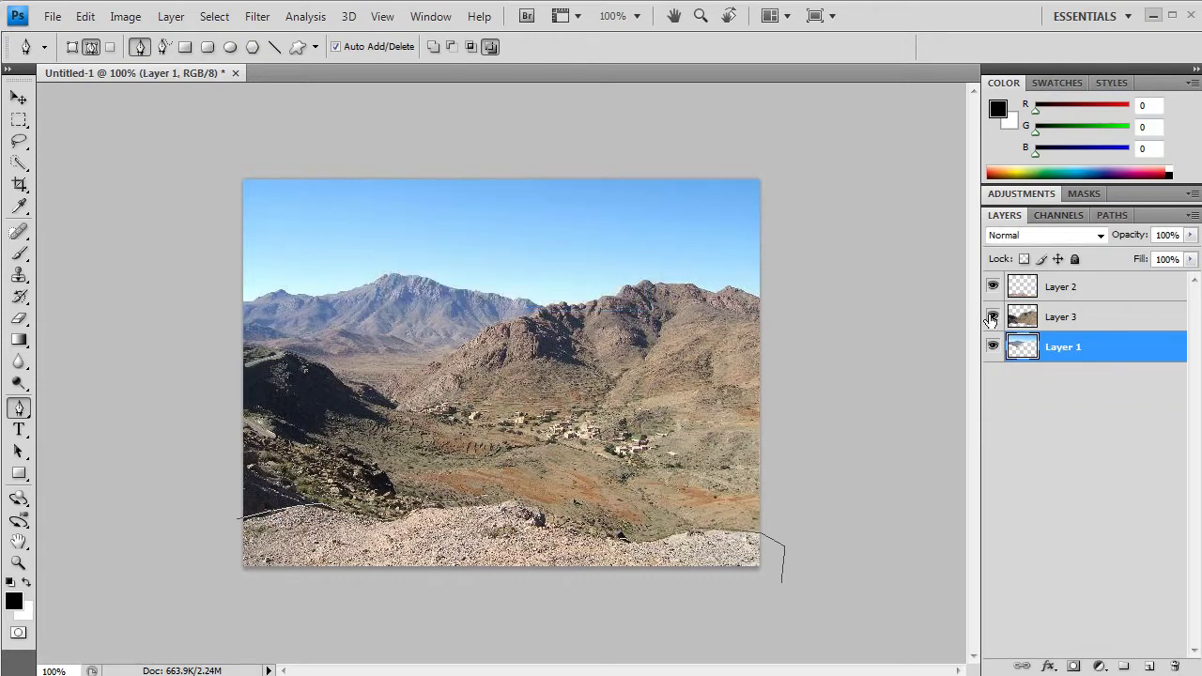
click(991, 317)
click(991, 317)
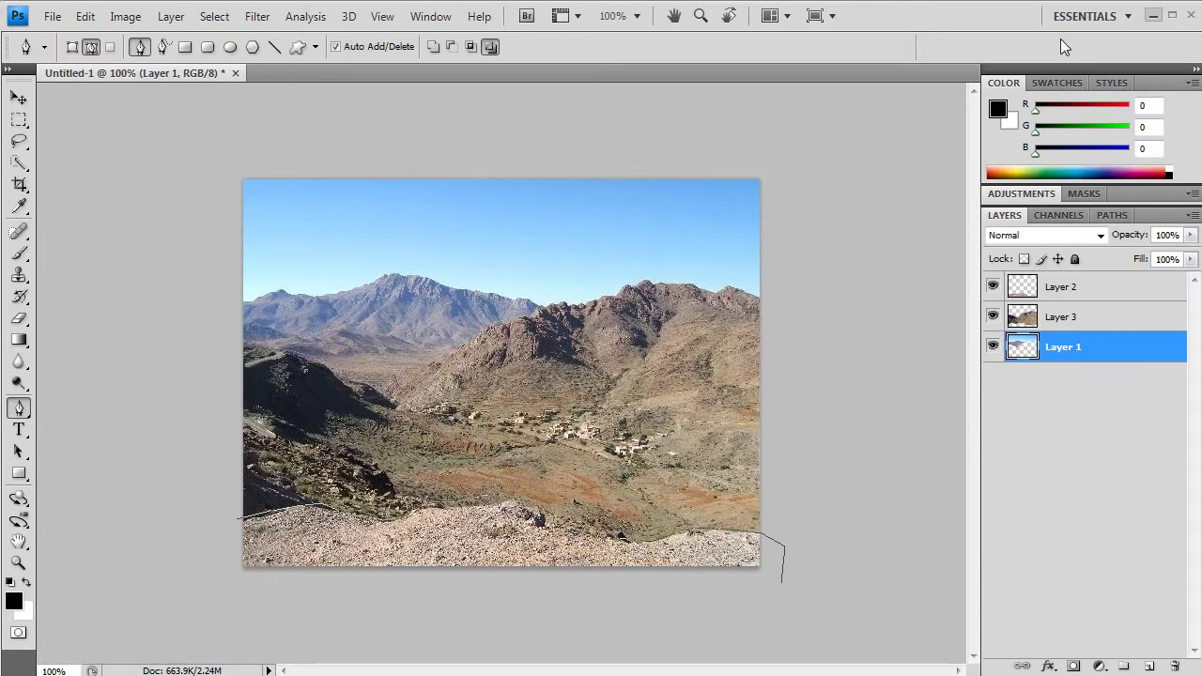
Switch to After Effects and create a new composition named Landscape 3.
click(1153, 16)
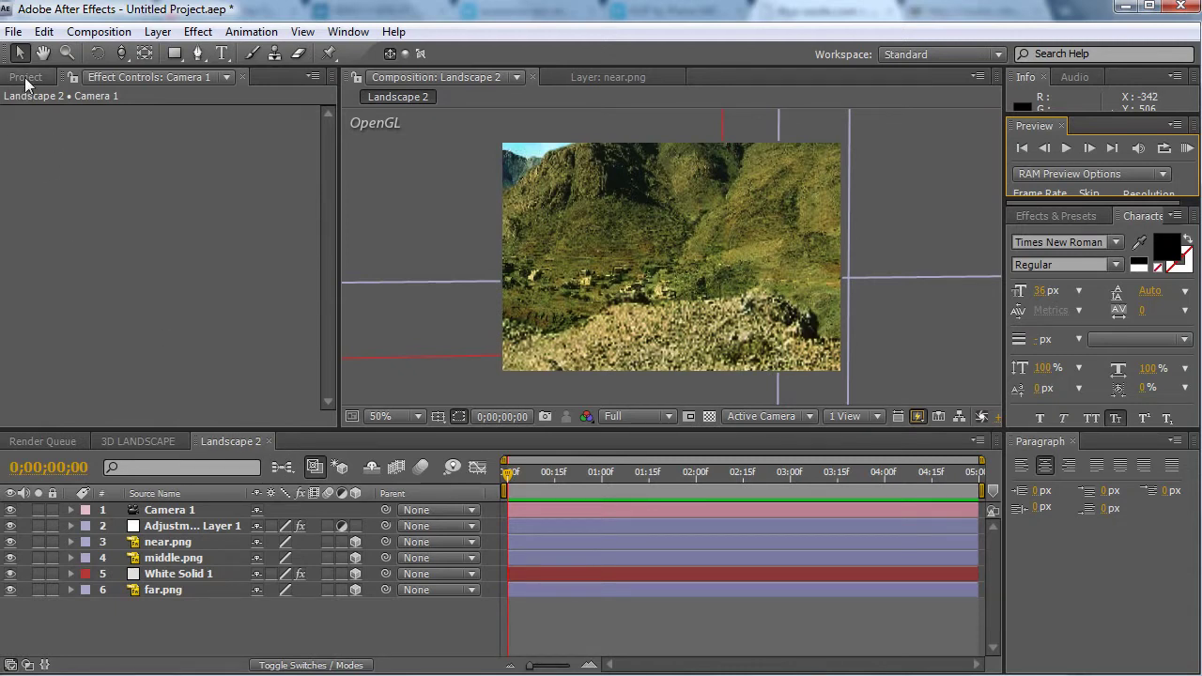
click(25, 77)
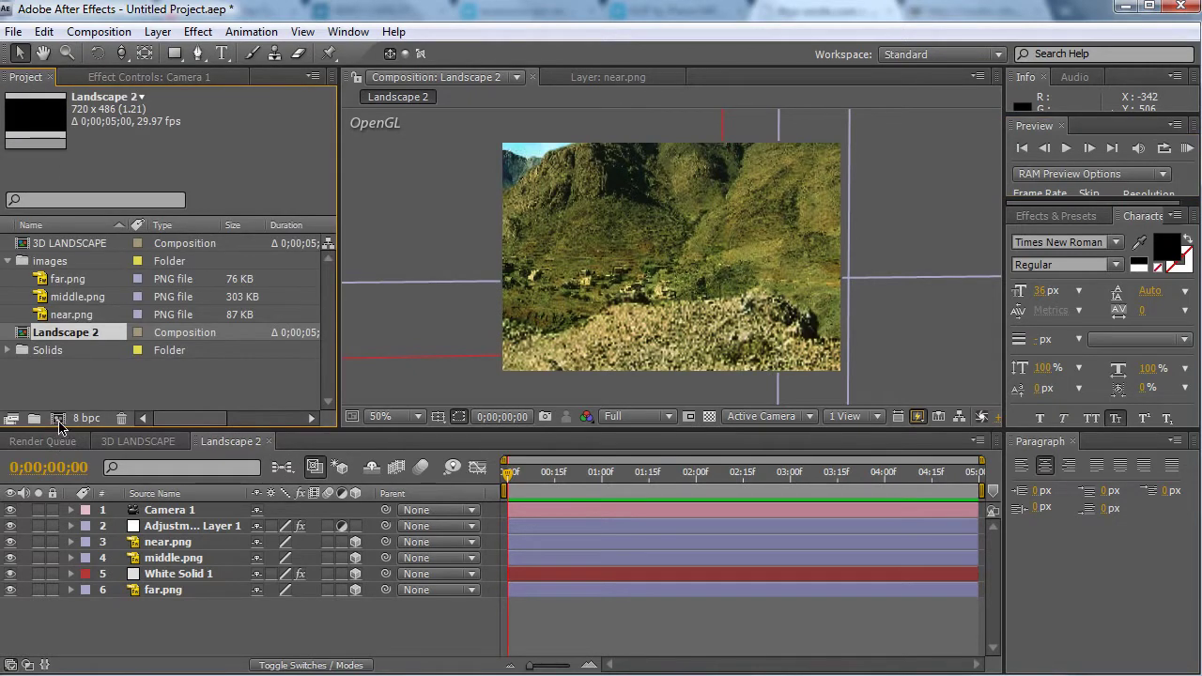
click(58, 421)
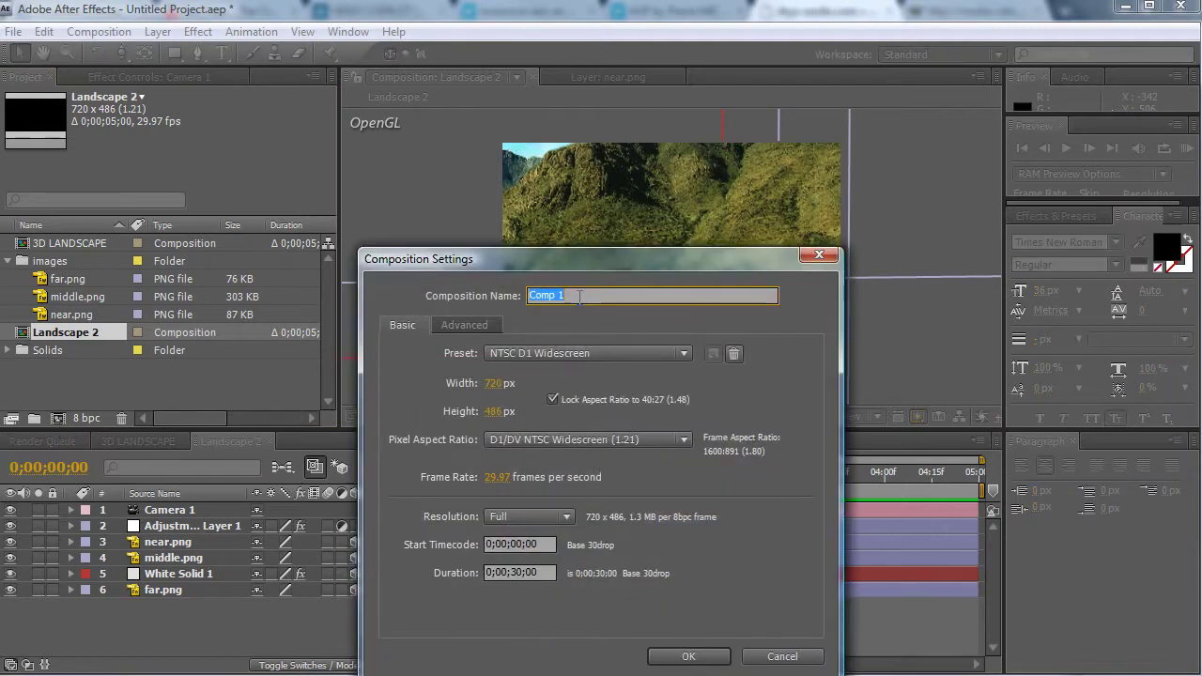
text(Lan)
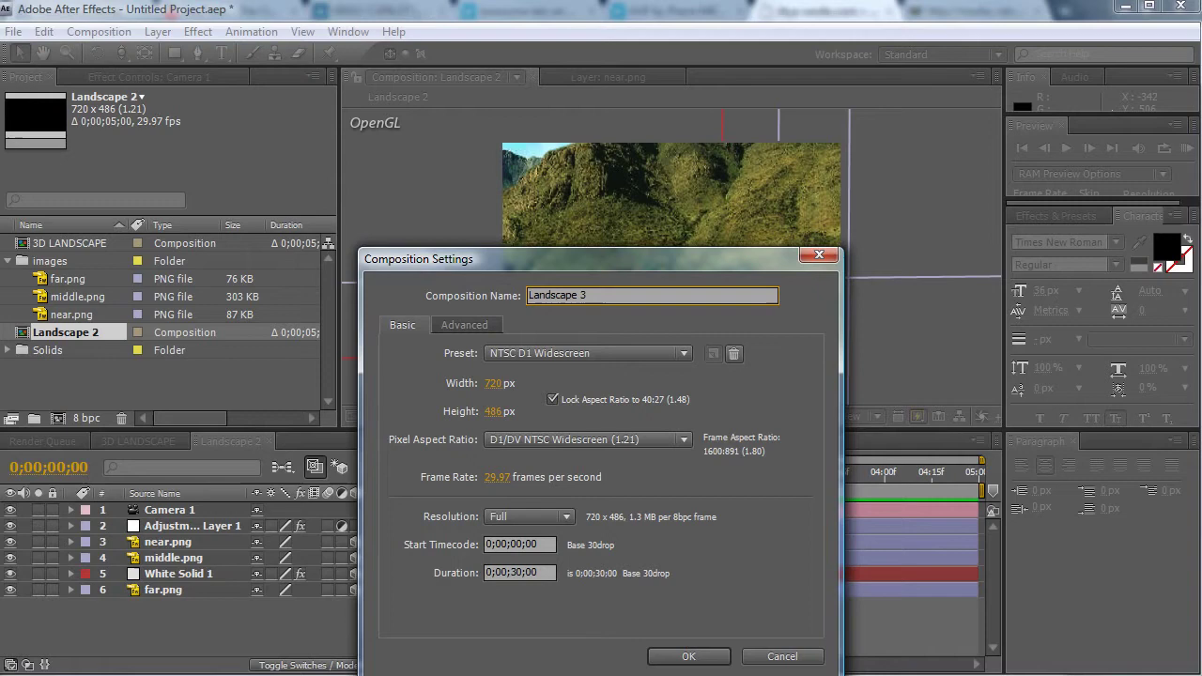
text(dscape 3)
key(Return)
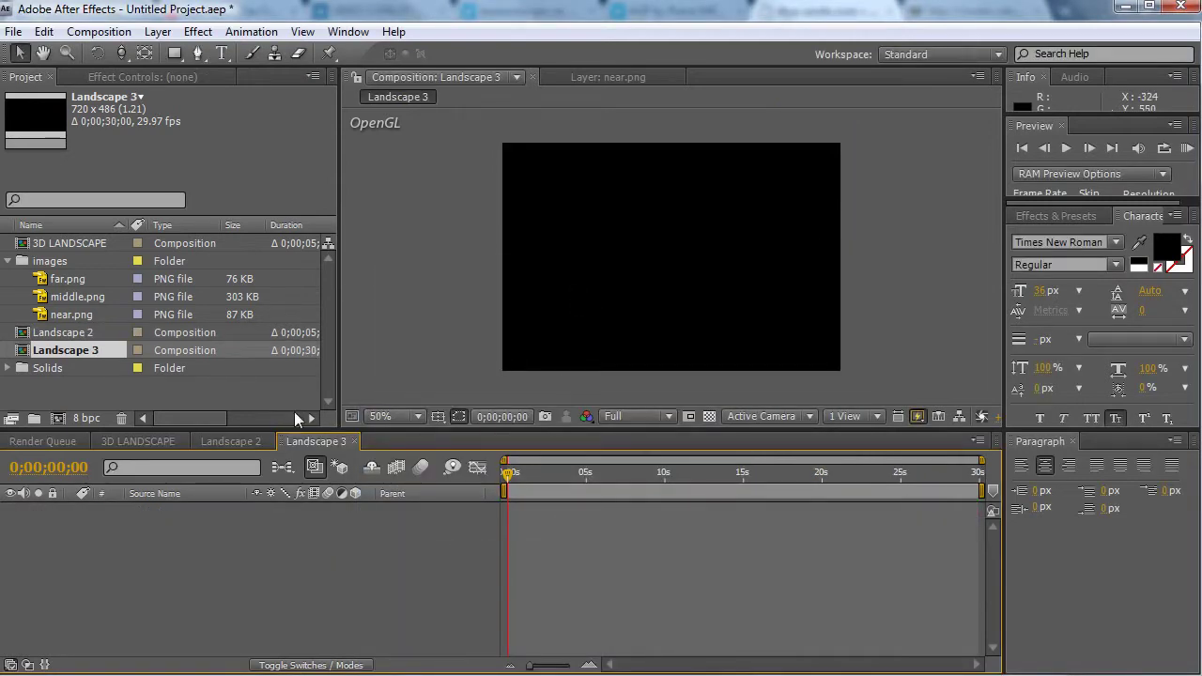
Add far.png, middle.png and near.png as layers to the Landscape 3 composition.
click(75, 314)
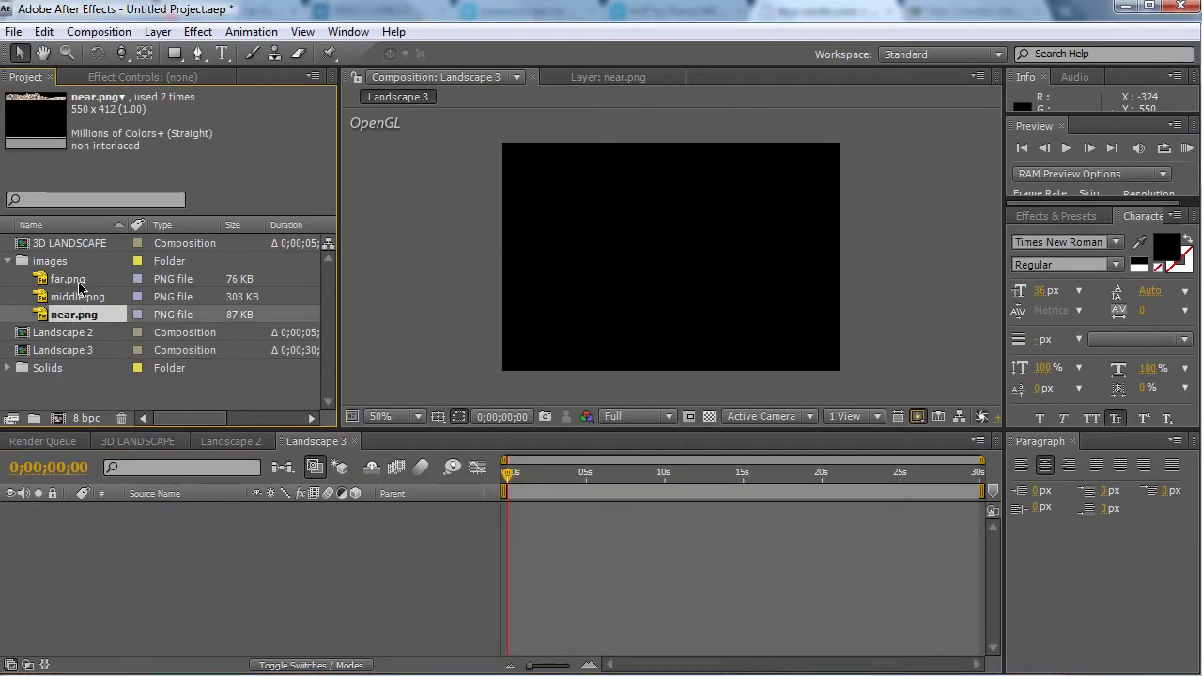
shift+click(77, 281)
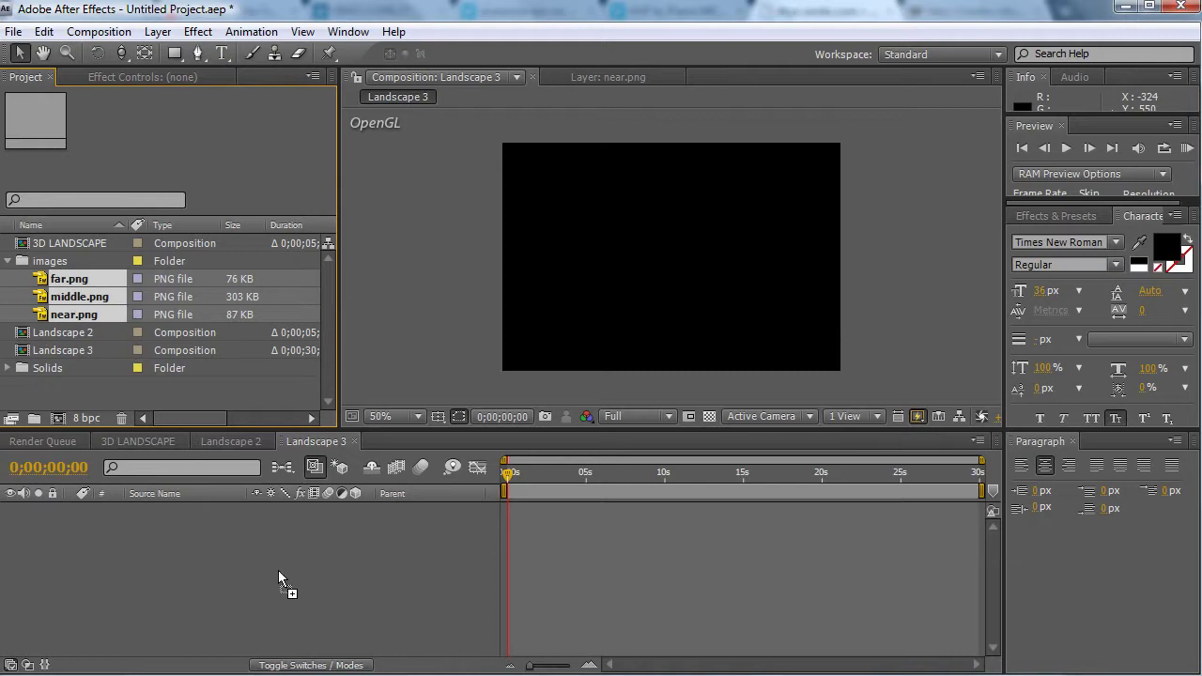
drag(278, 570, 683, 266)
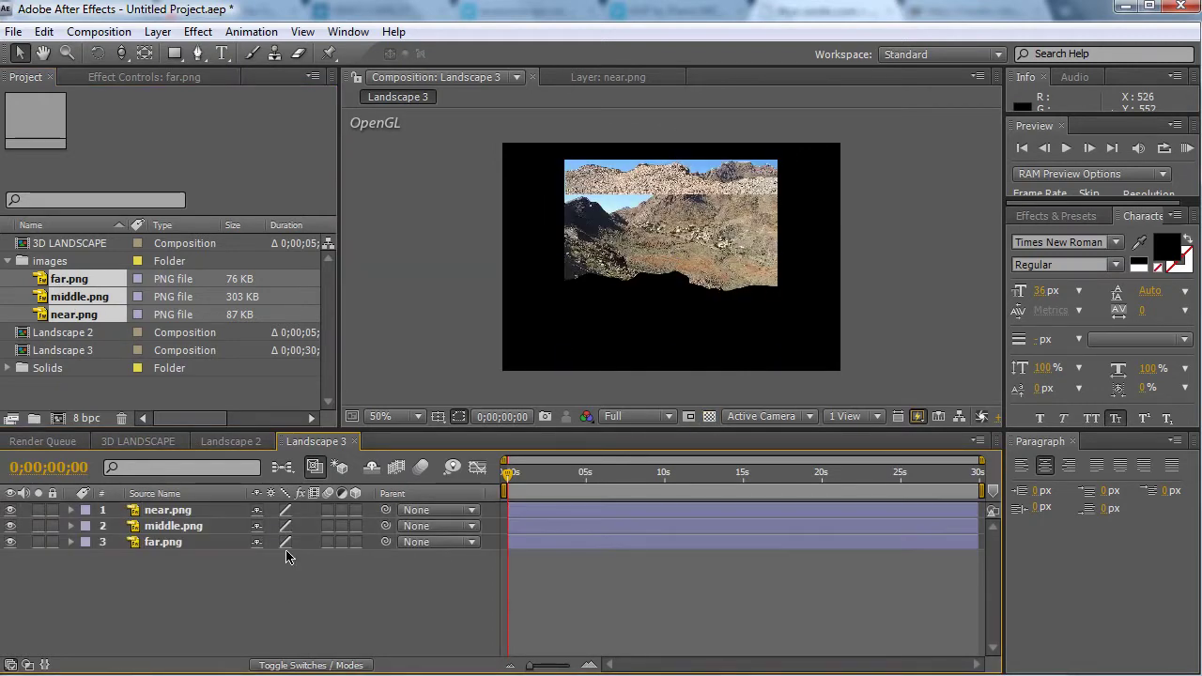
Reposition the near.png, middle.png and far.png layers so they line up as one complete landscape picture.
click(187, 512)
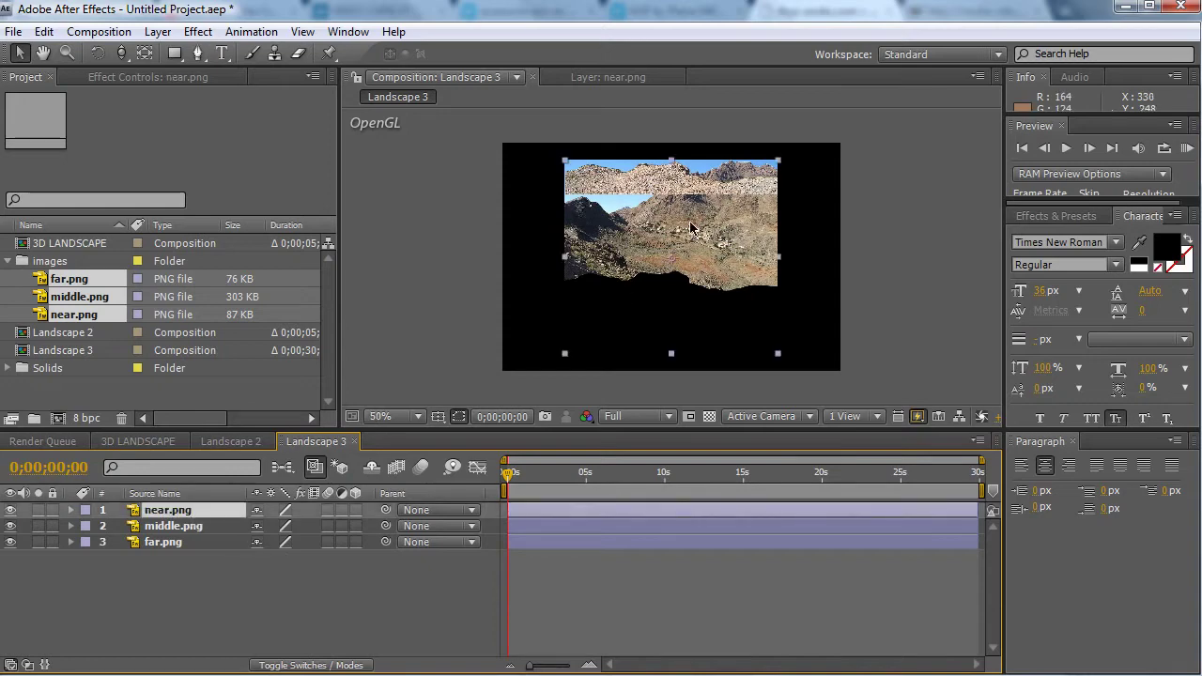
drag(653, 181, 655, 336)
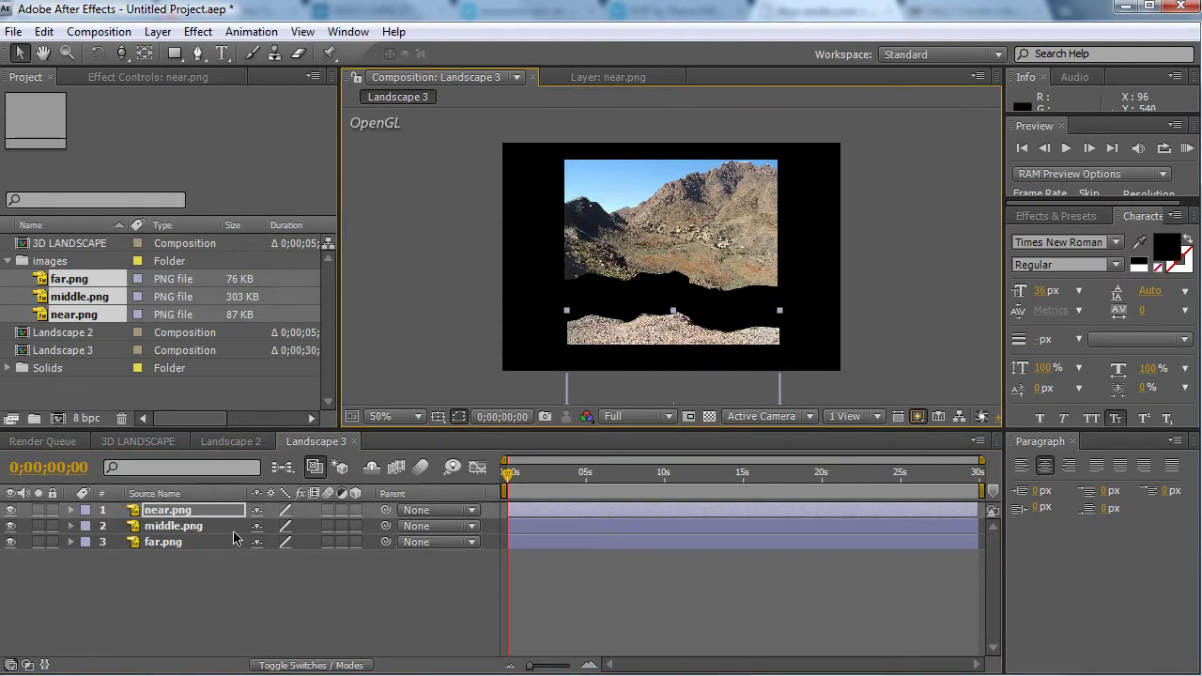
click(172, 525)
drag(722, 287, 697, 279)
click(192, 540)
mouse_move(646, 245)
mouse_down()
mouse_move(645, 233)
mouse_move(641, 260)
mouse_move(643, 226)
mouse_up()
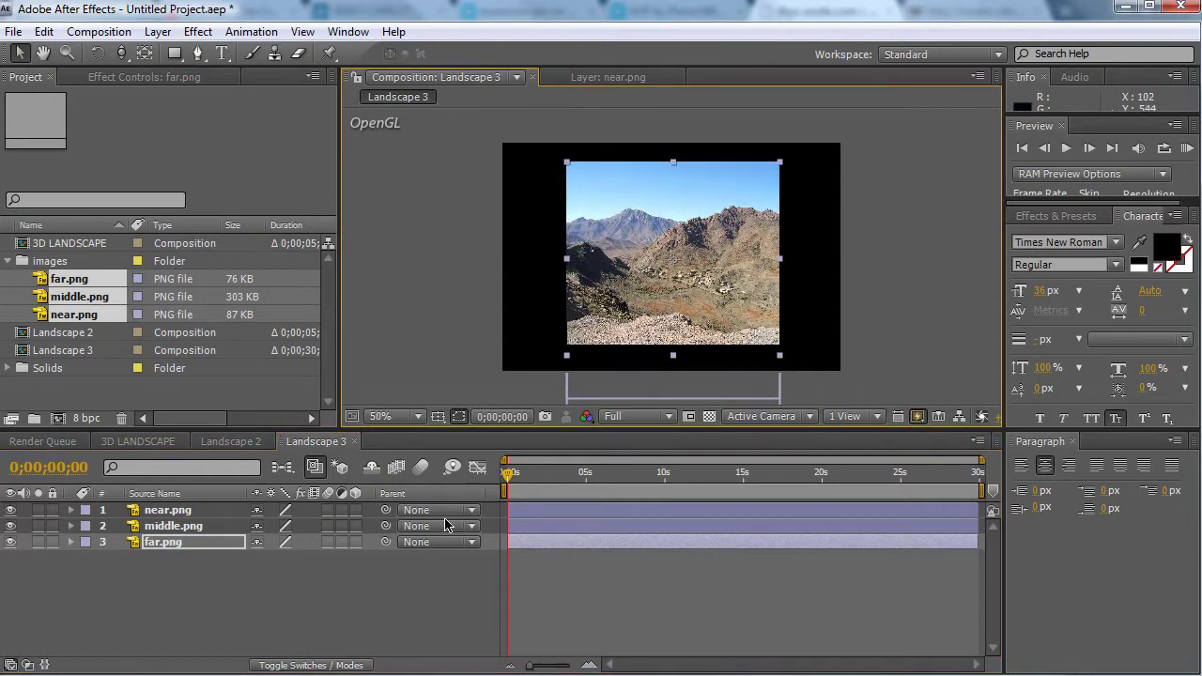
click(328, 628)
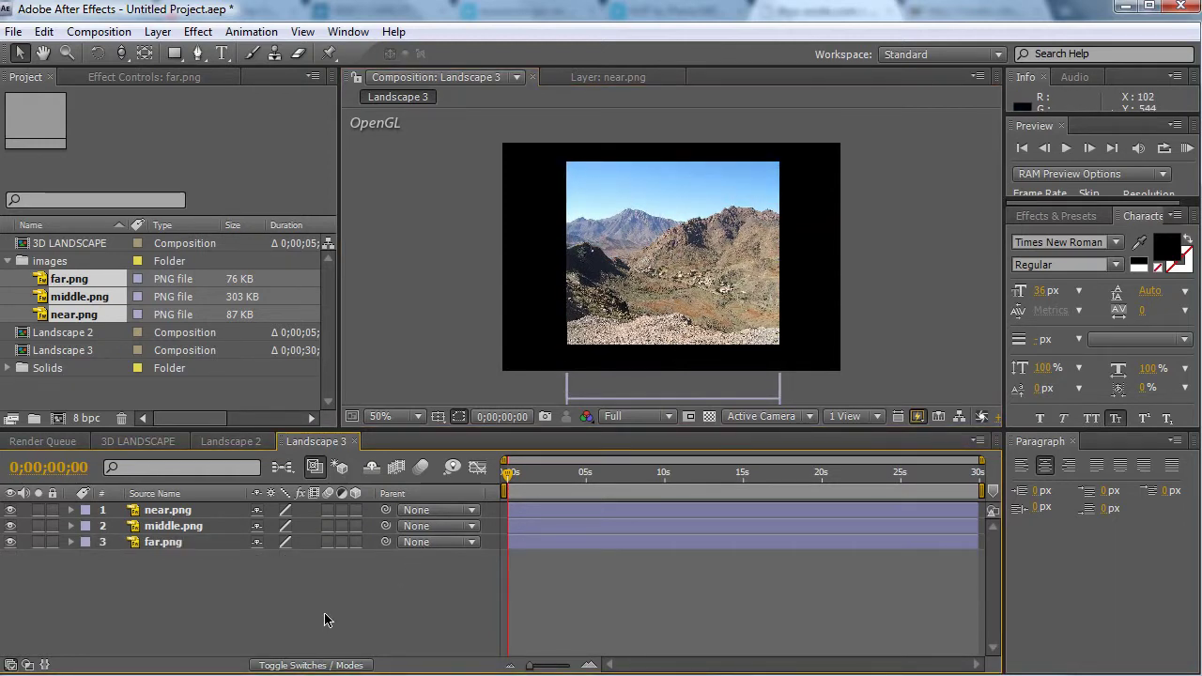
Scale all three image layers together to 210%.
drag(240, 615, 188, 503)
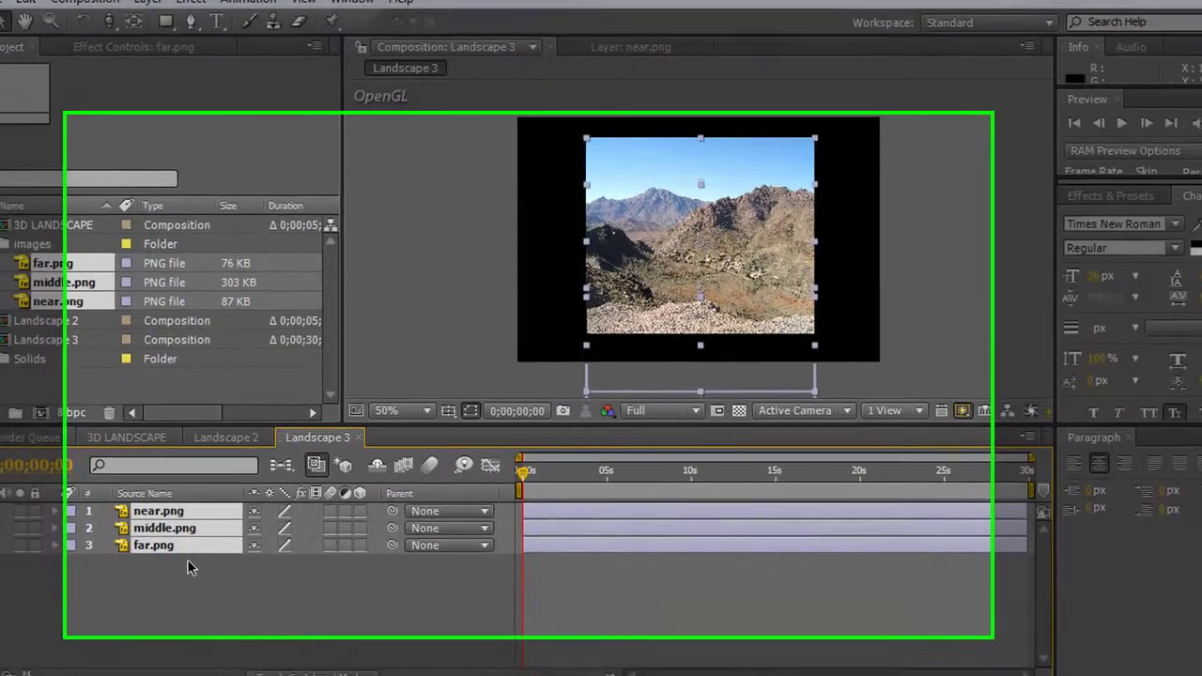
key(s)
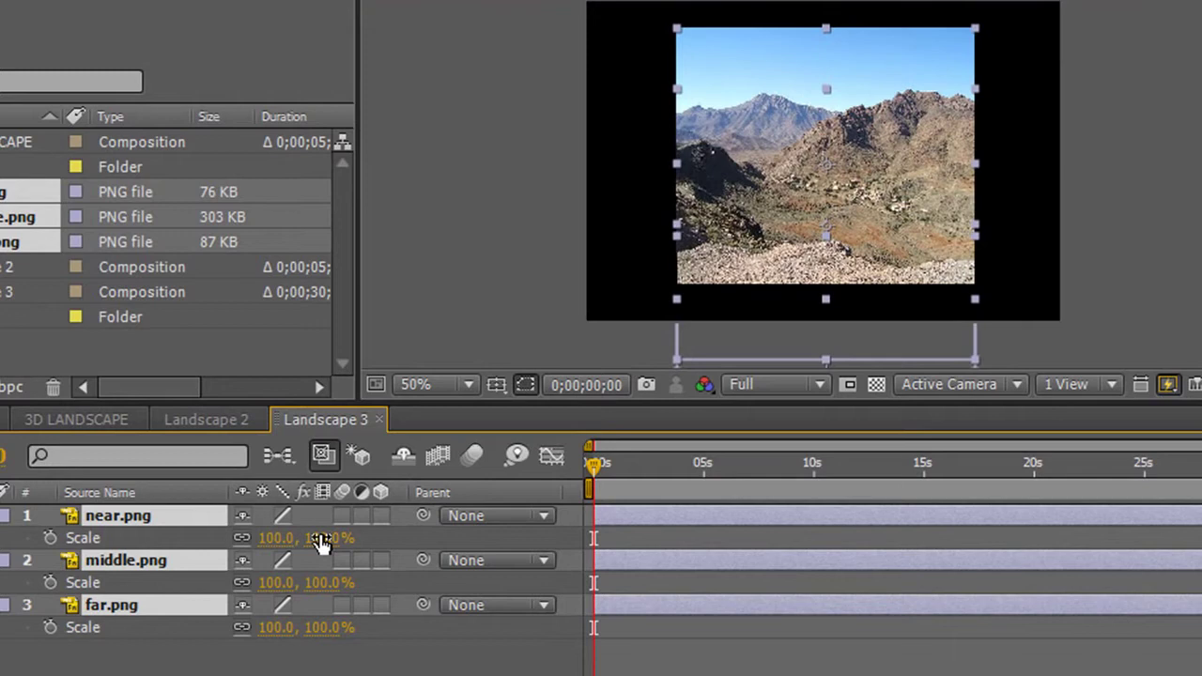
drag(313, 527, 482, 557)
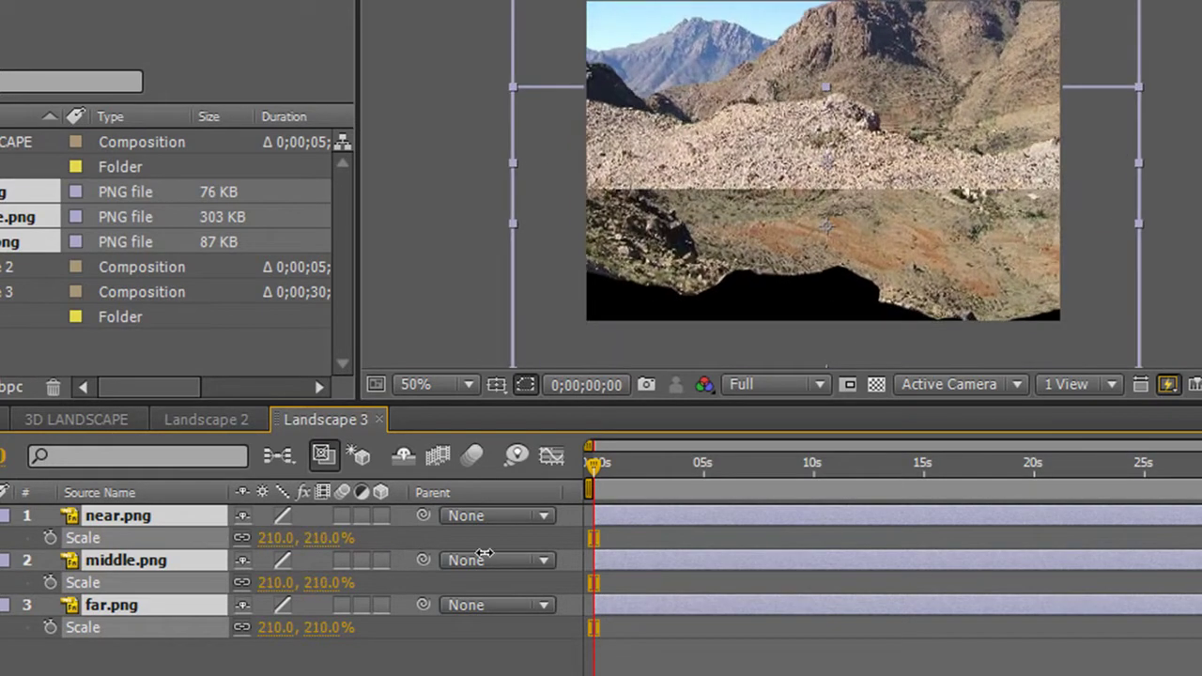
click(305, 645)
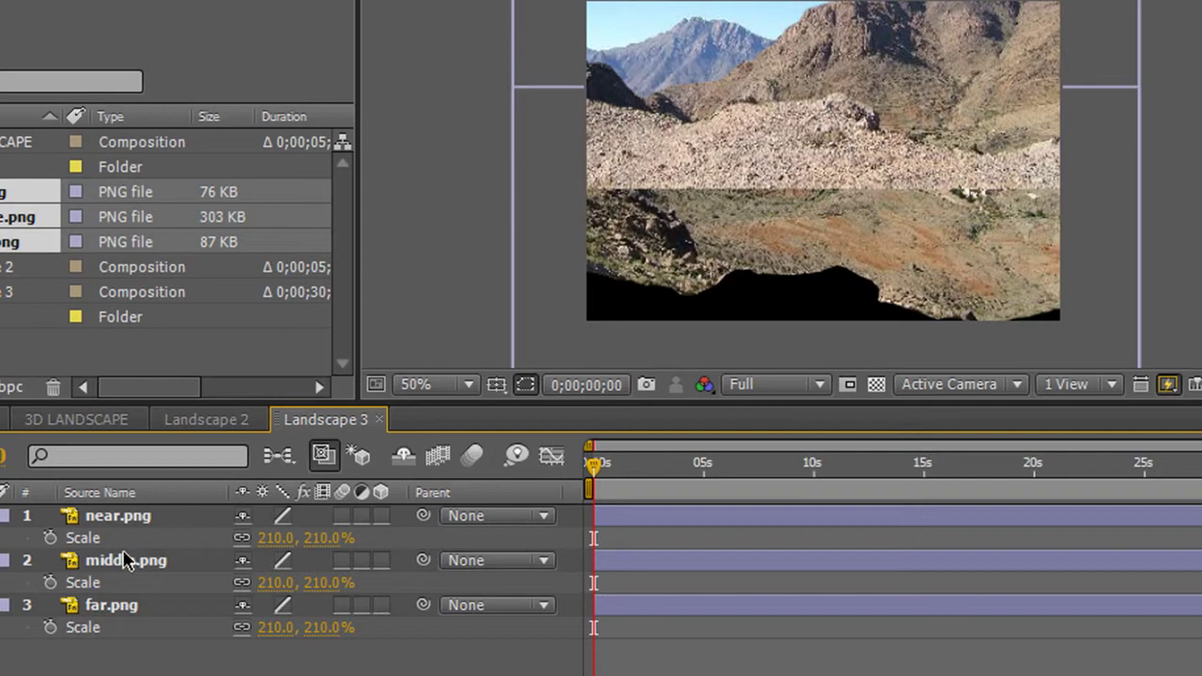
Scale near.png to 320% and position it as the foreground along the lower part of the frame.
click(120, 522)
drag(730, 142, 733, 287)
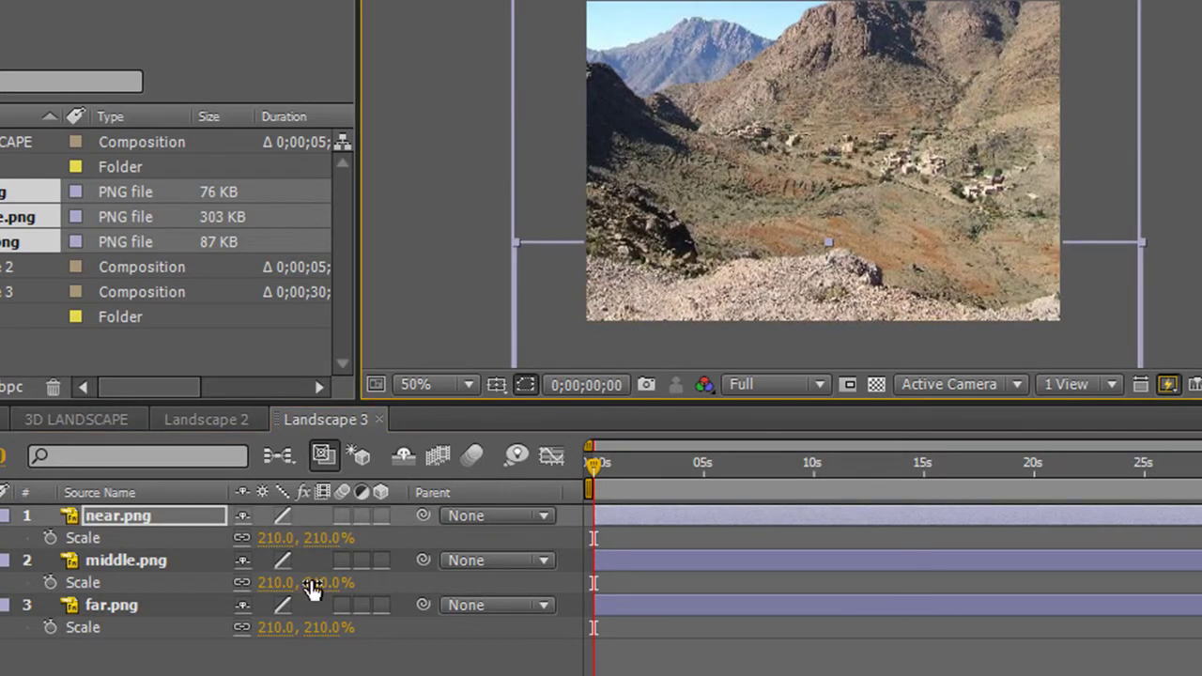
drag(322, 539, 454, 539)
drag(798, 153, 923, 270)
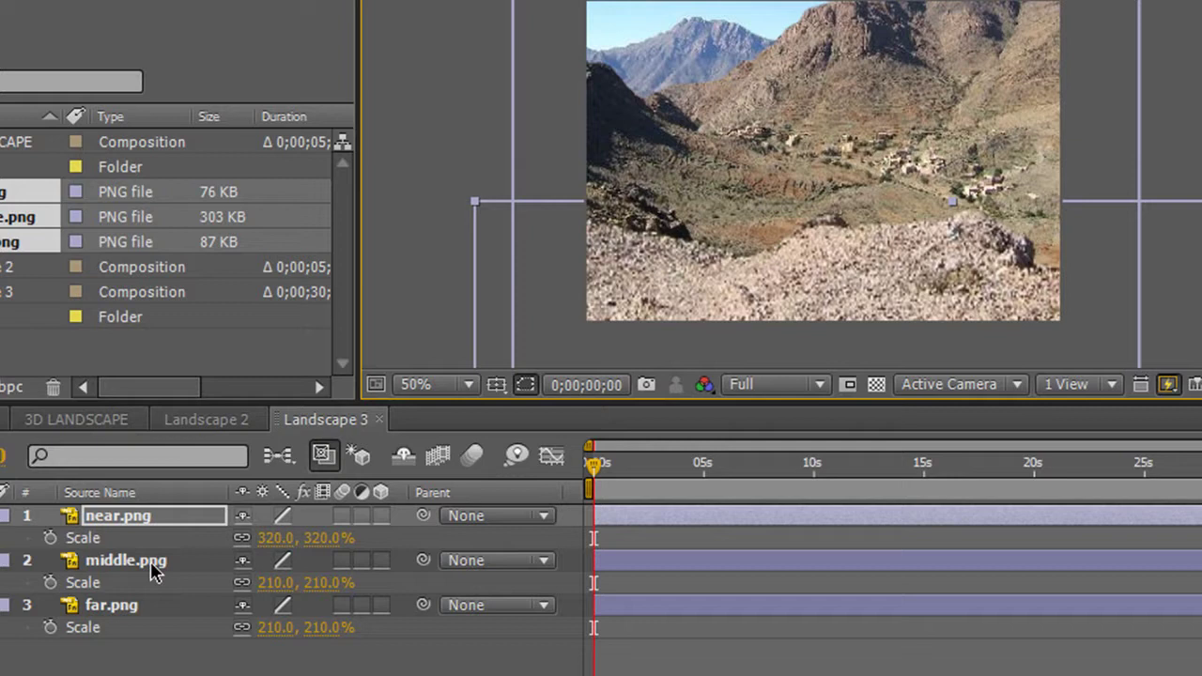
Scale far.png to 299% and middle.png to 186%, repositioning both to fill the frame behind the foreground.
drag(322, 627, 438, 626)
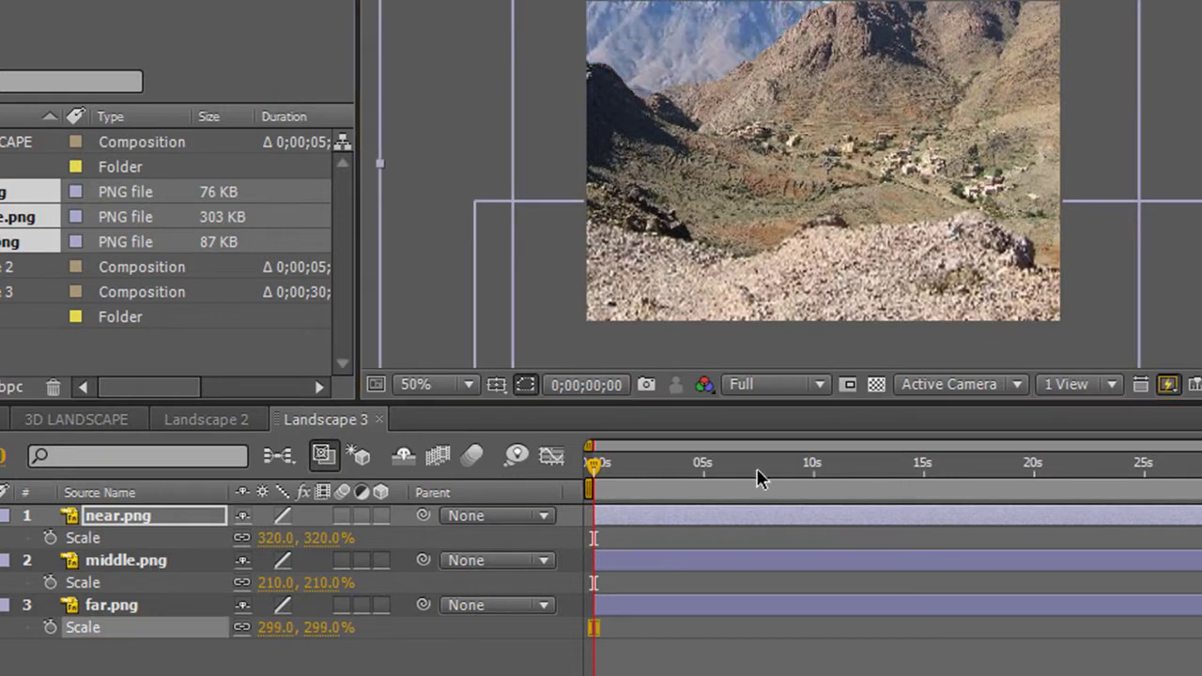
drag(660, 45, 760, 119)
drag(335, 582, 305, 583)
mouse_move(884, 165)
mouse_down()
mouse_move(888, 198)
mouse_move(902, 150)
mouse_up()
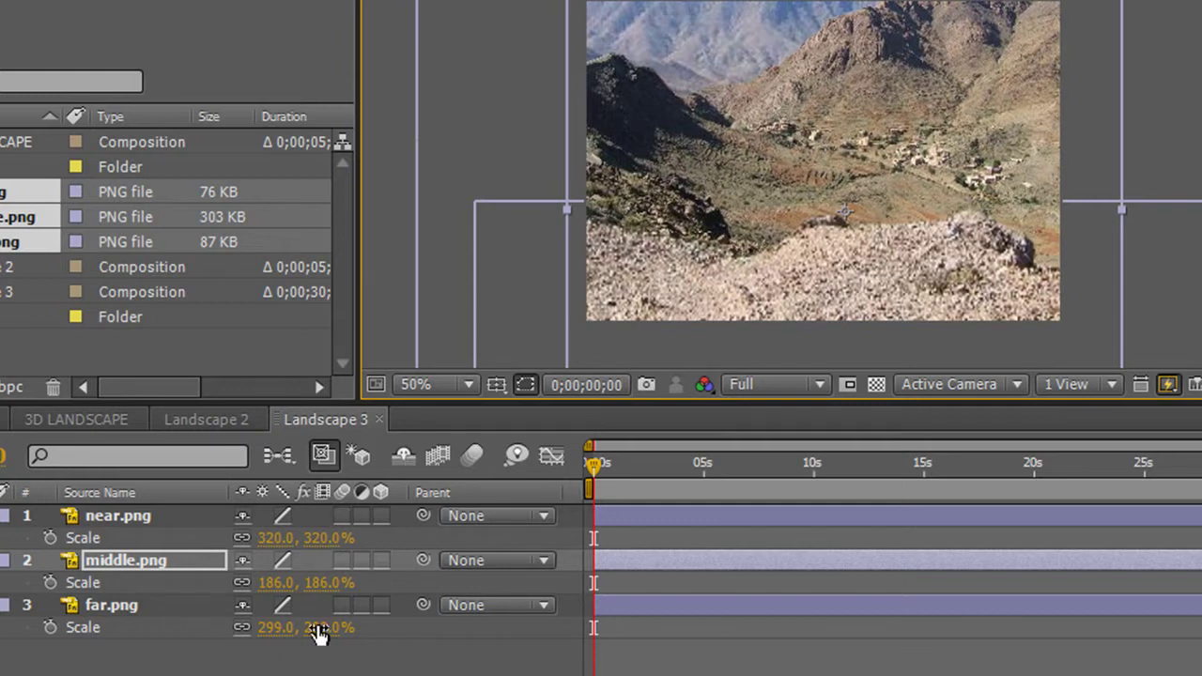
Scale near.png to 359%, middle.png to 235% and far.png to 176%, shifting far.png so its peak and sky fill the gap behind the hills.
drag(303, 633, 225, 632)
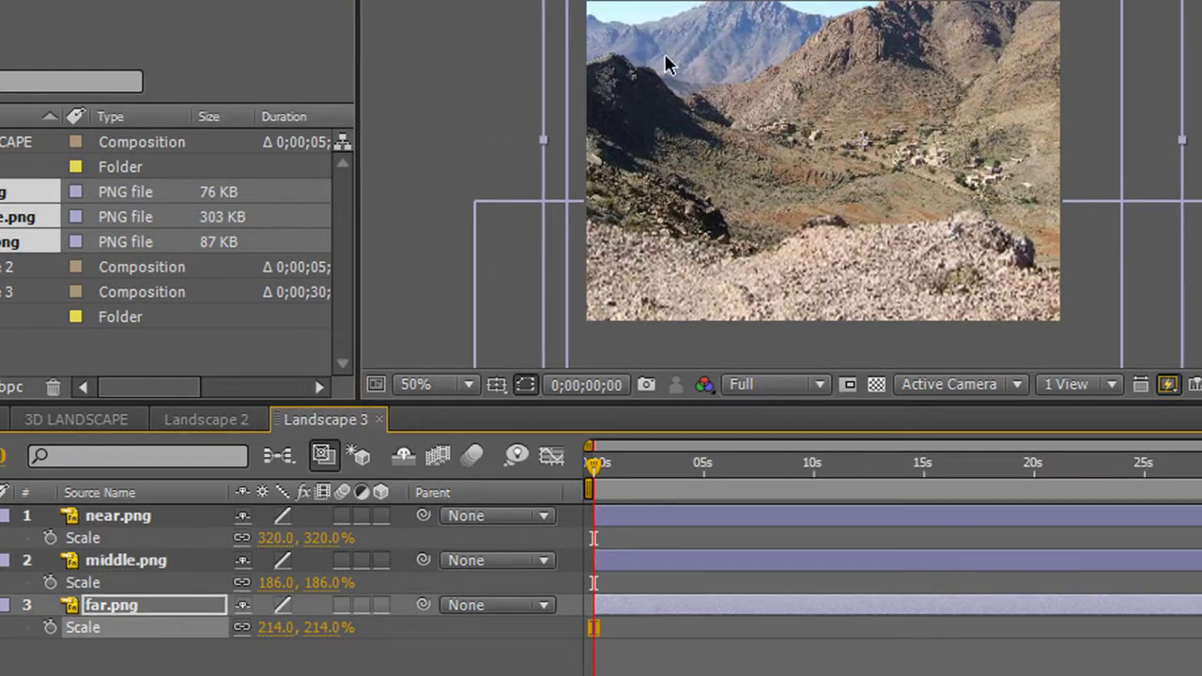
drag(681, 55, 721, 33)
key(F2)
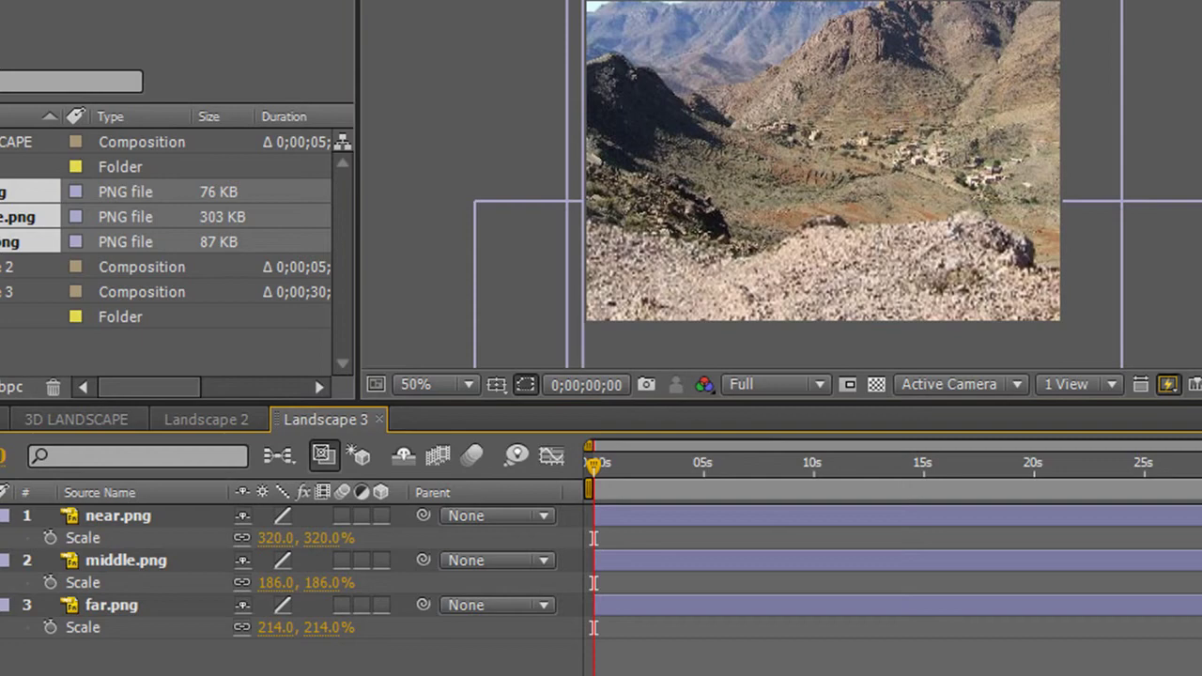
drag(319, 627, 292, 625)
drag(317, 538, 415, 597)
drag(355, 639, 418, 629)
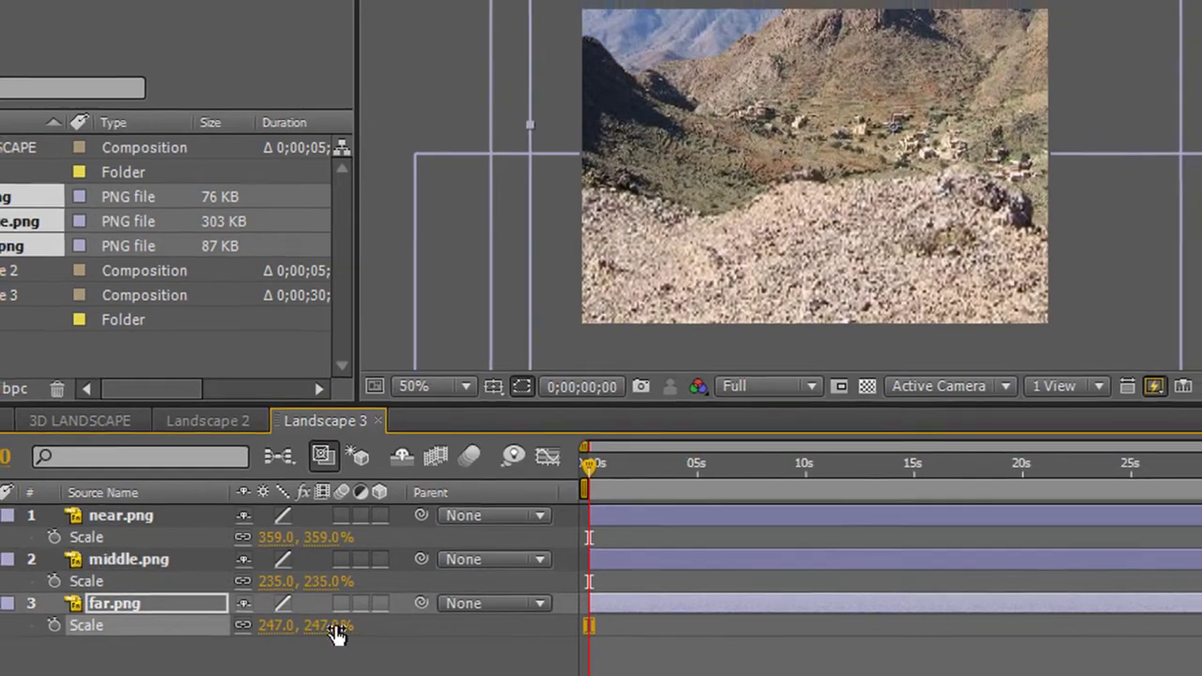
drag(341, 629, 236, 627)
drag(571, 166, 497, 177)
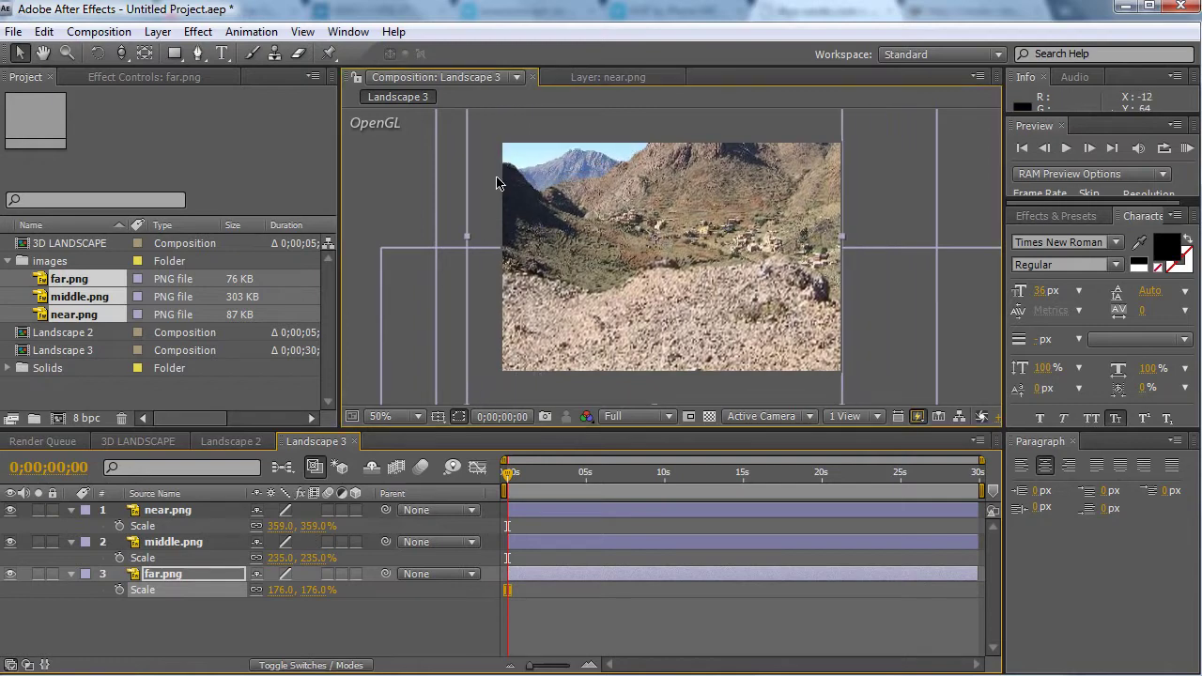
Move near.png slightly lower in the frame to expose more of the middle layer, and collapse the Scale properties of all layers.
click(184, 513)
drag(654, 332, 657, 360)
click(315, 635)
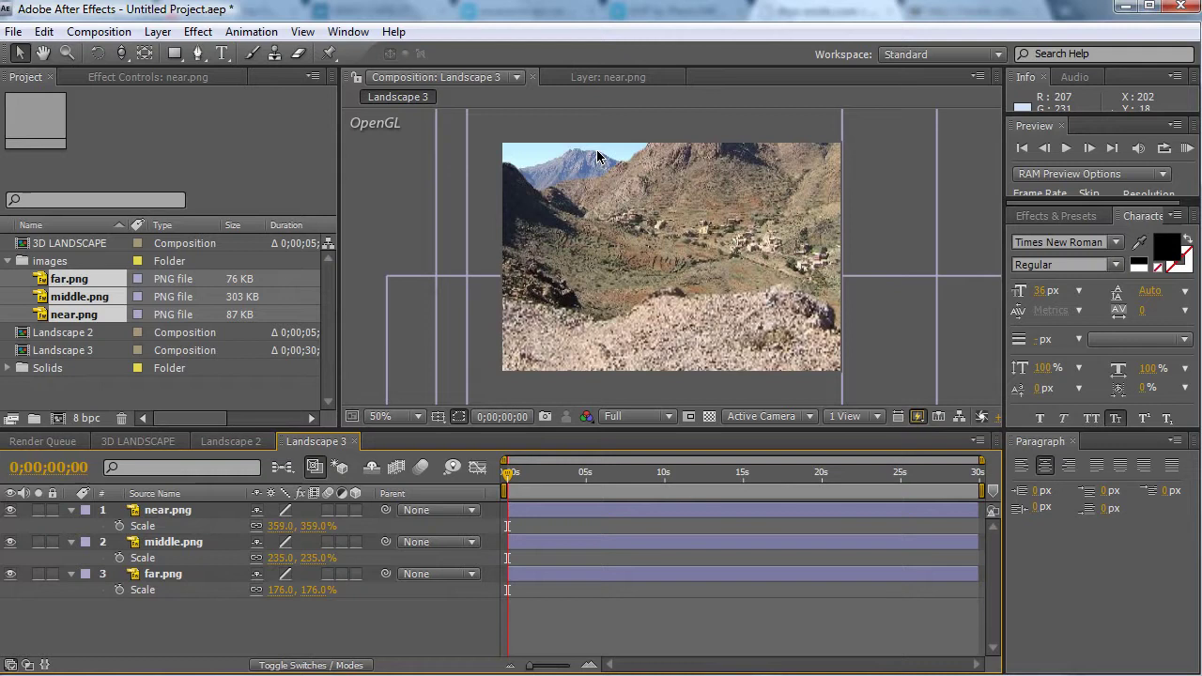
click(212, 545)
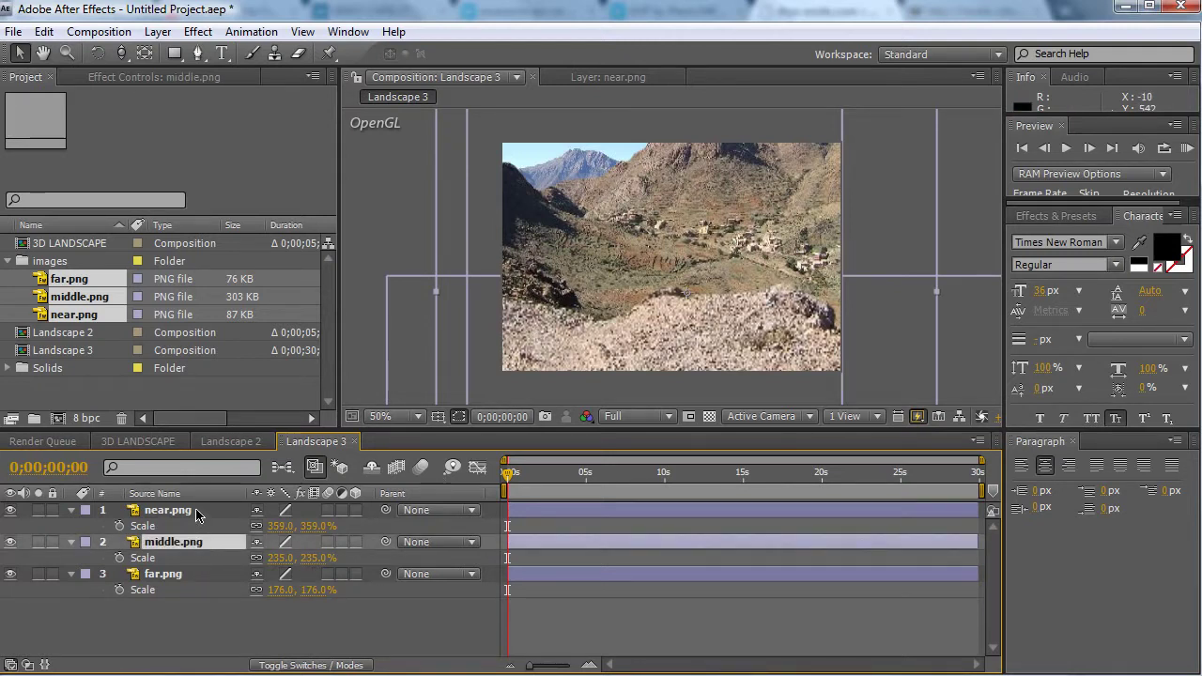
click(197, 513)
click(239, 625)
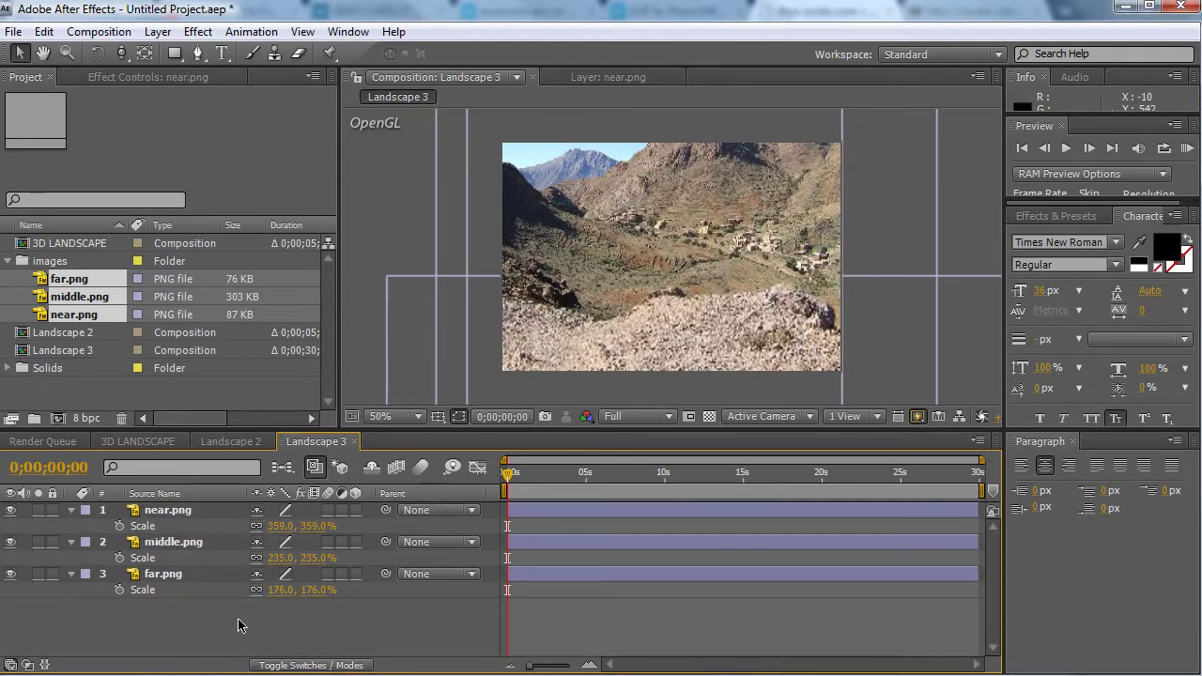
click(71, 511)
click(71, 526)
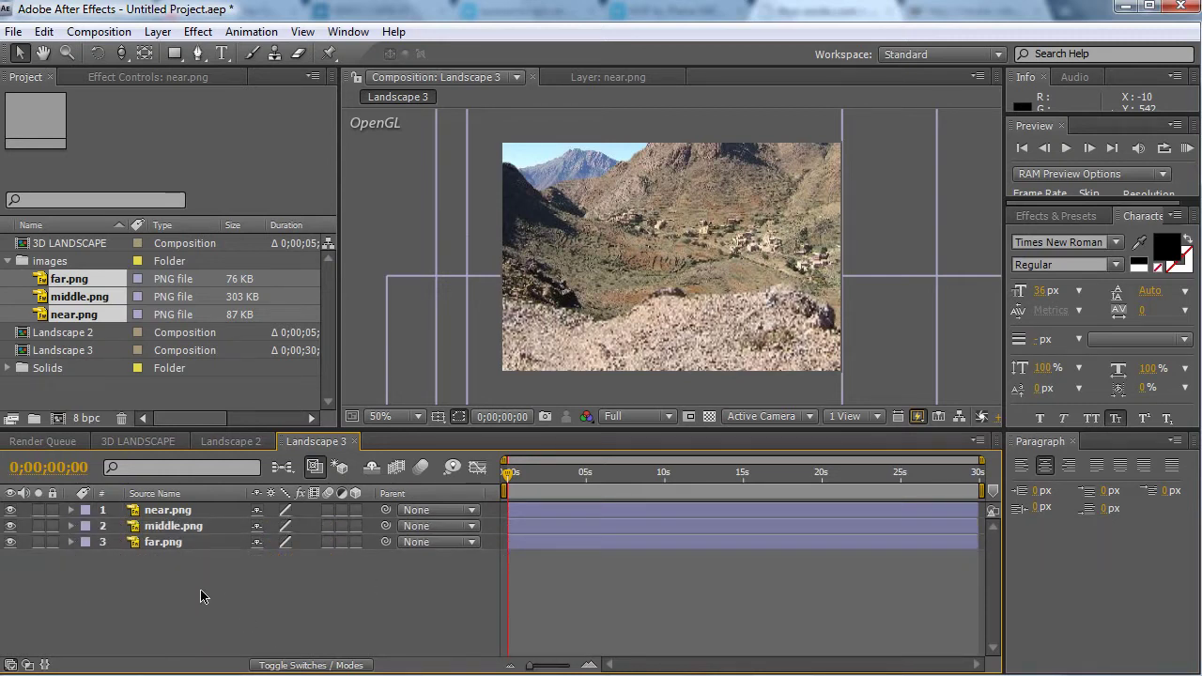
Add a new camera named Camera 1 with the 35mm preset and depth of field enabled.
right_click(200, 595)
mouse_move(243, 608)
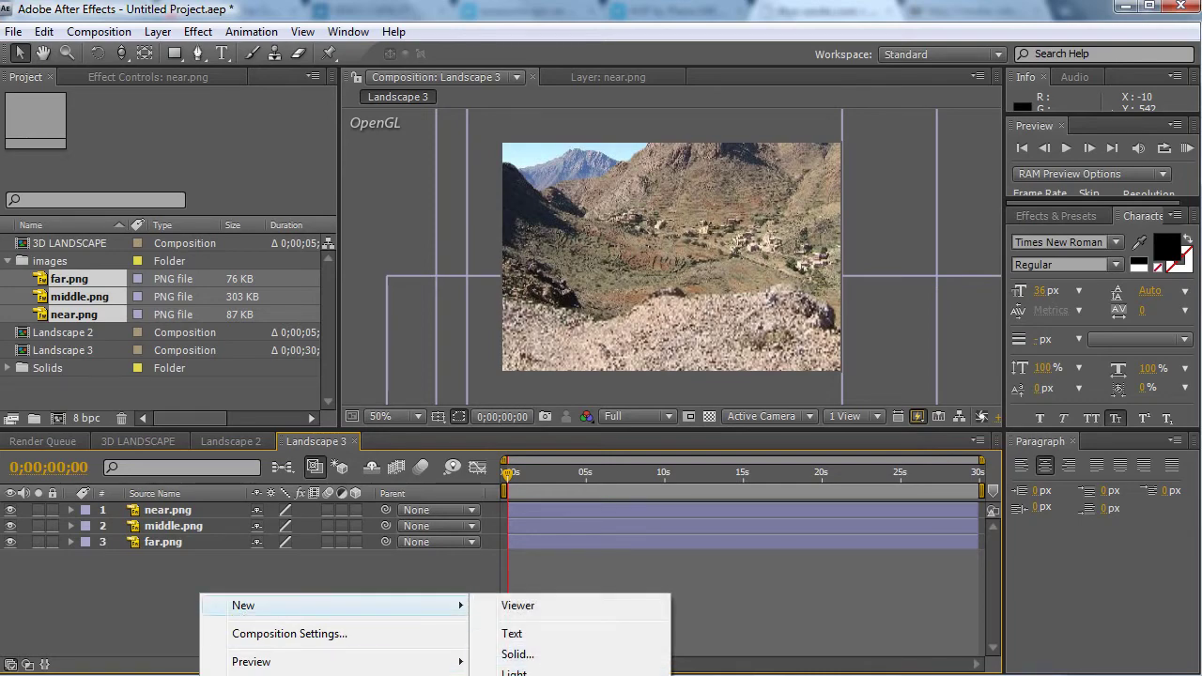
click(518, 675)
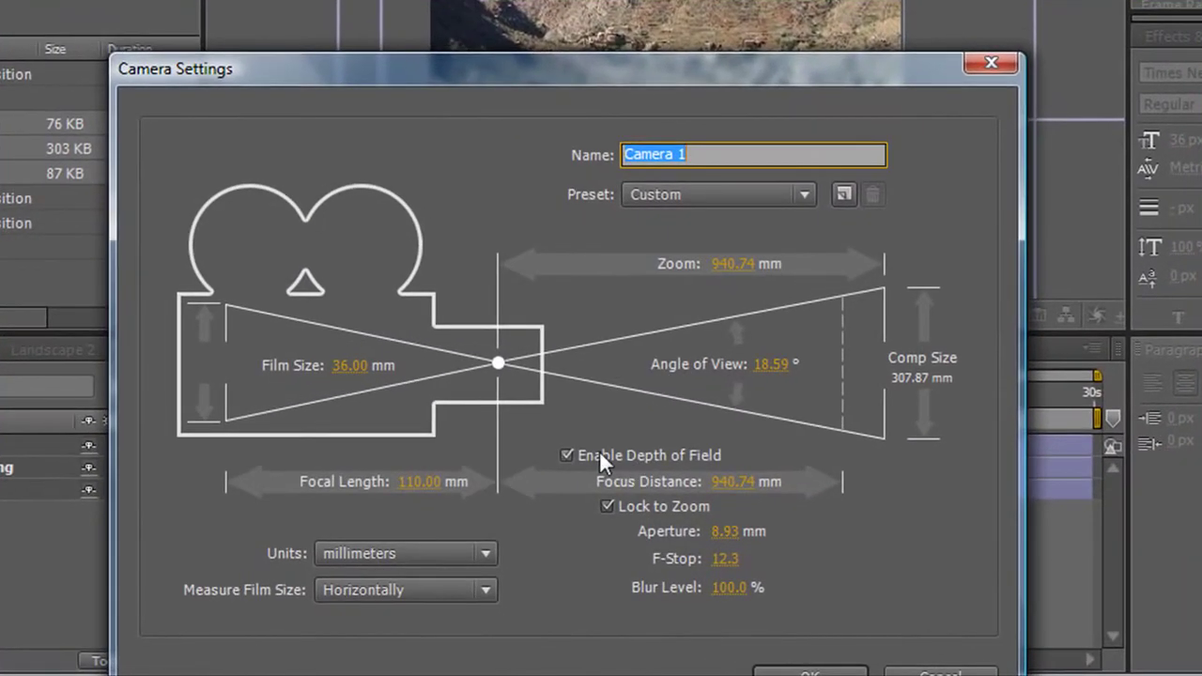
click(616, 516)
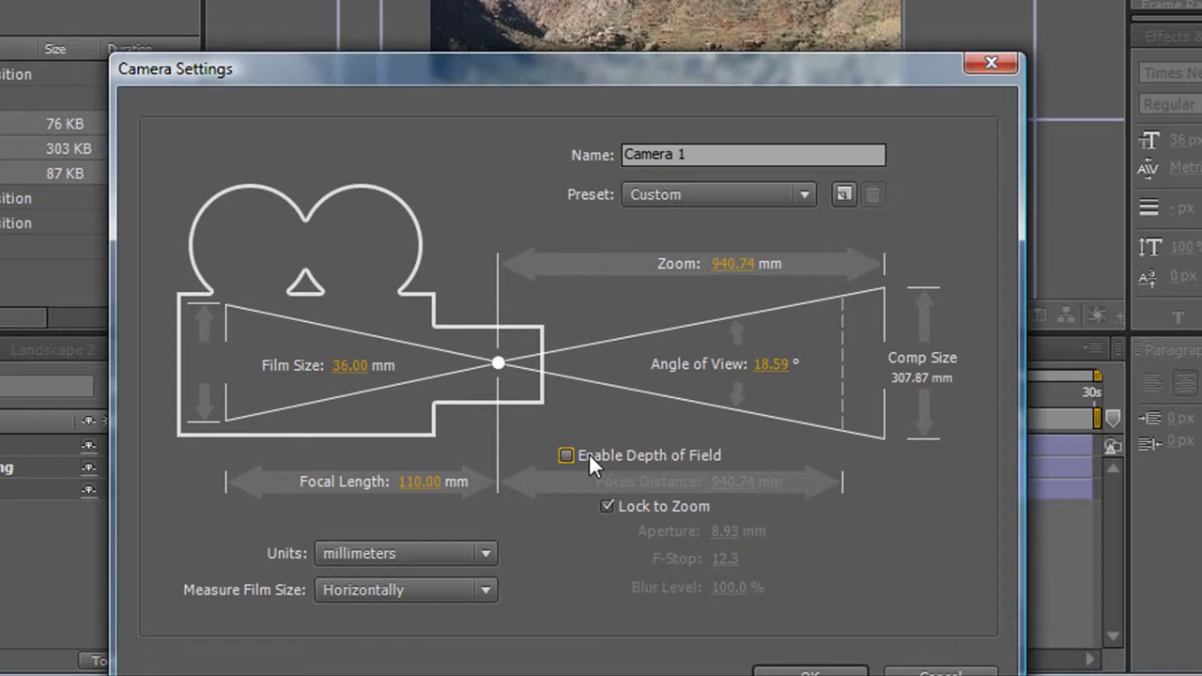
click(588, 454)
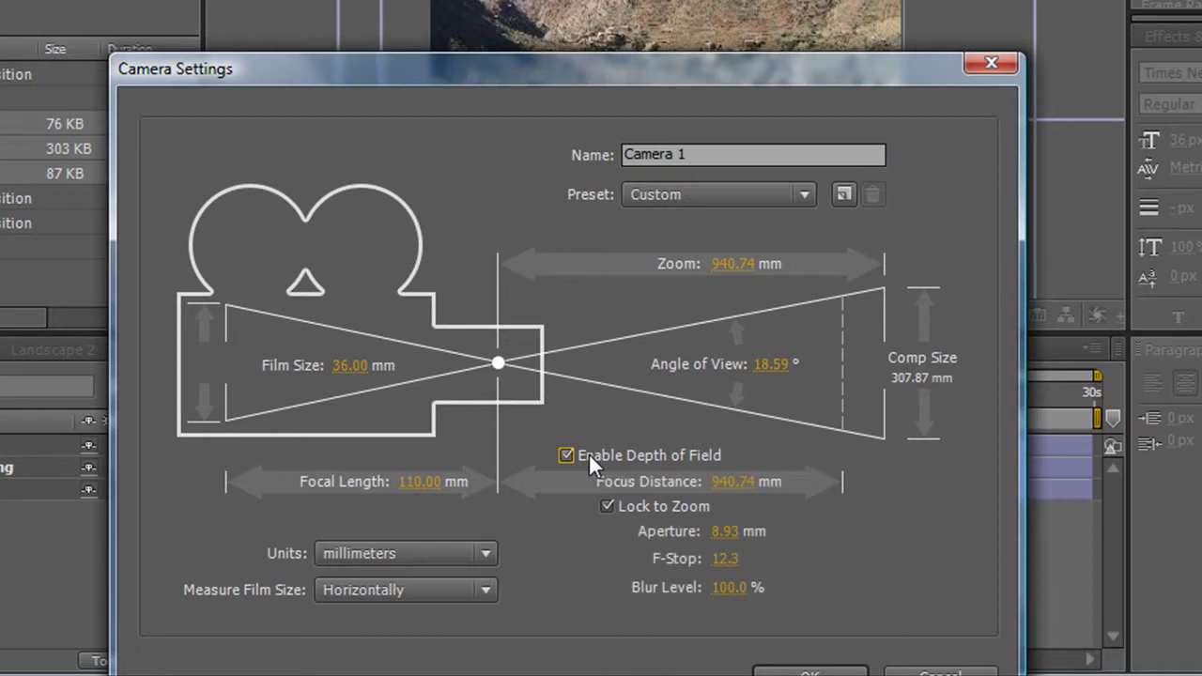
click(700, 195)
click(713, 380)
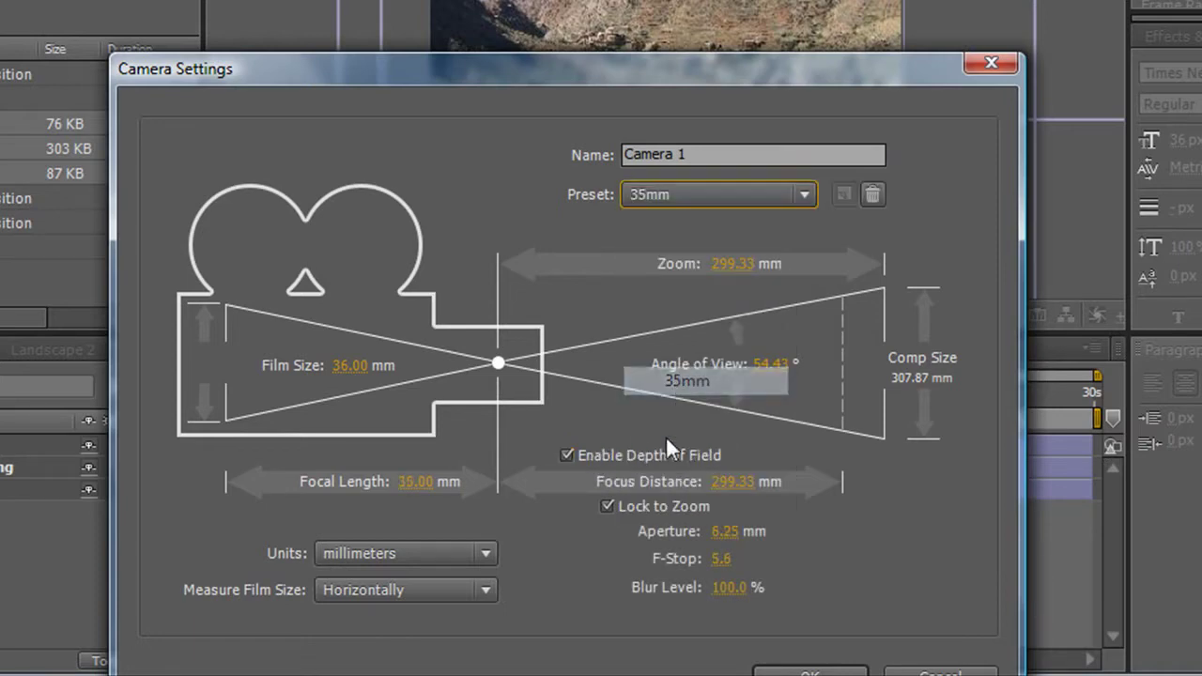
click(806, 671)
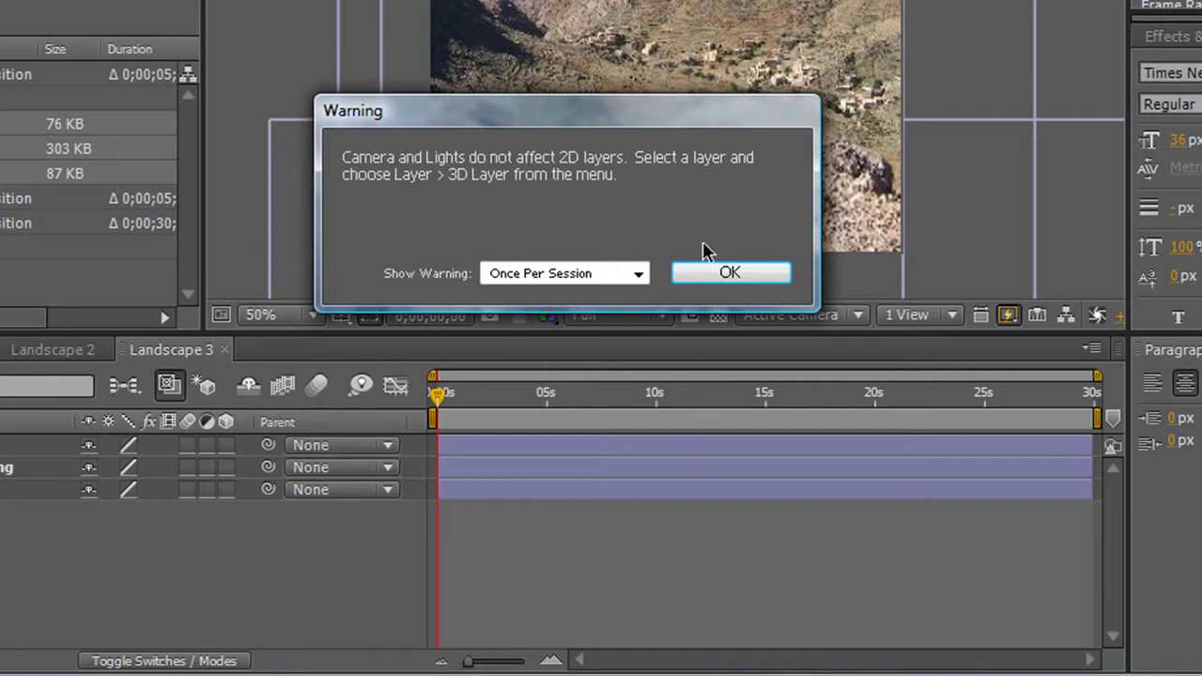
click(731, 273)
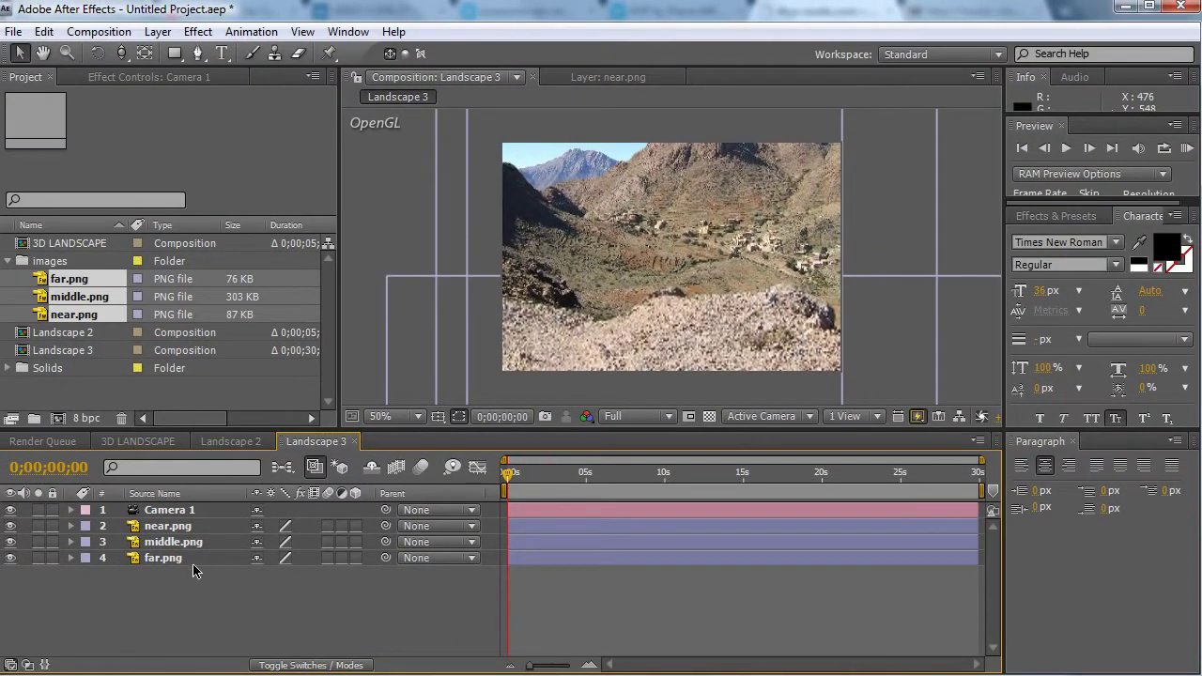
Turn near.png, middle.png and far.png into 3D layers.
drag(356, 529, 356, 558)
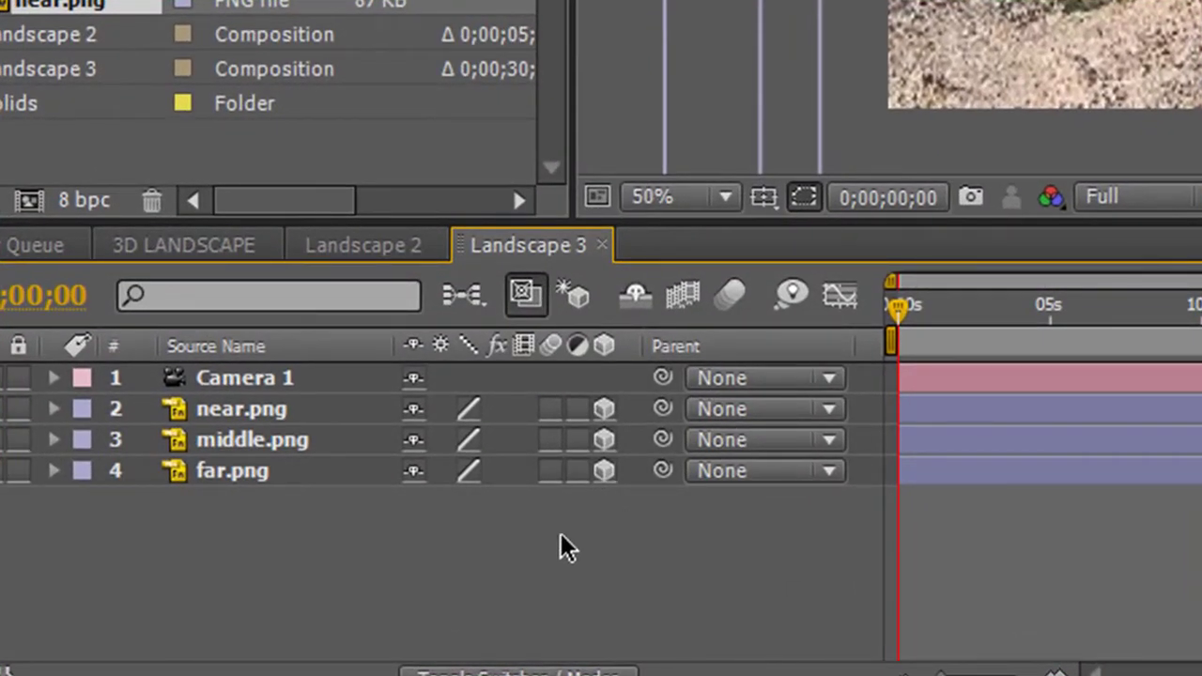
click(247, 350)
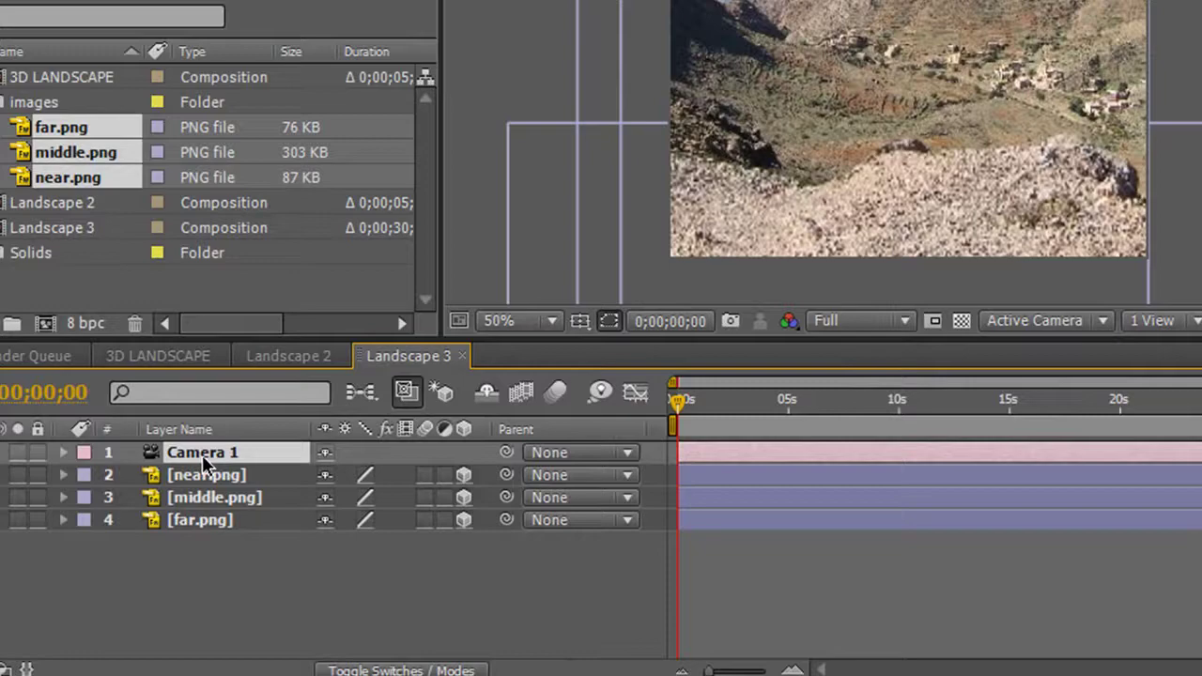
click(246, 347)
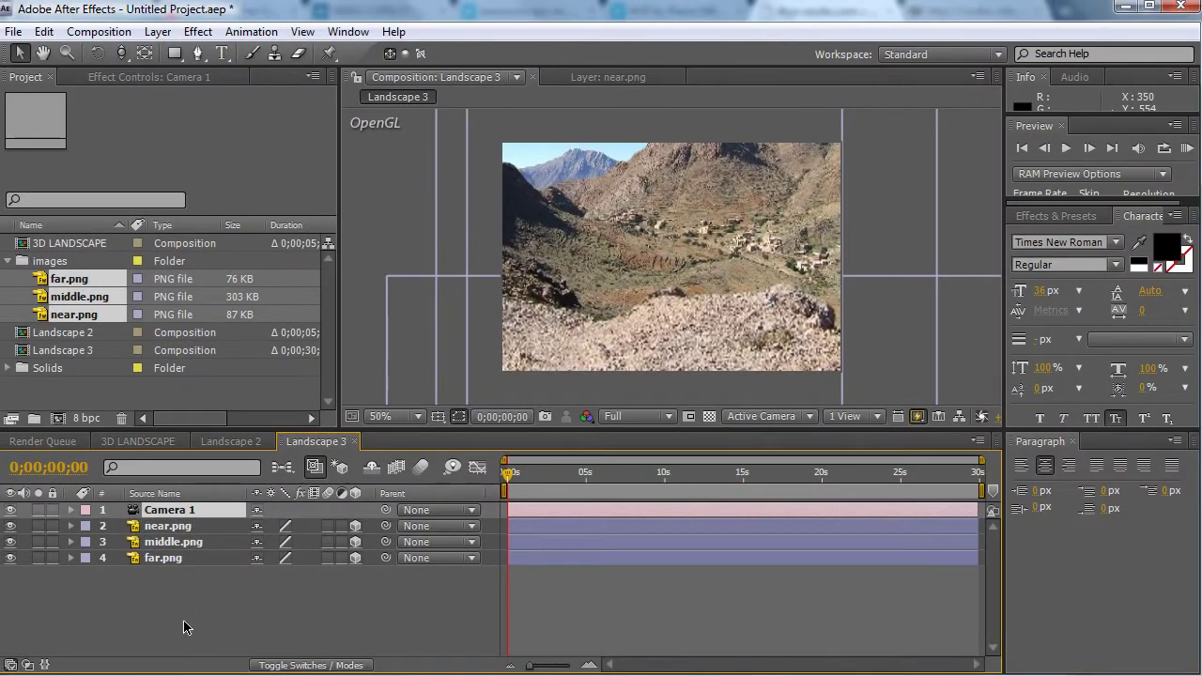
click(184, 627)
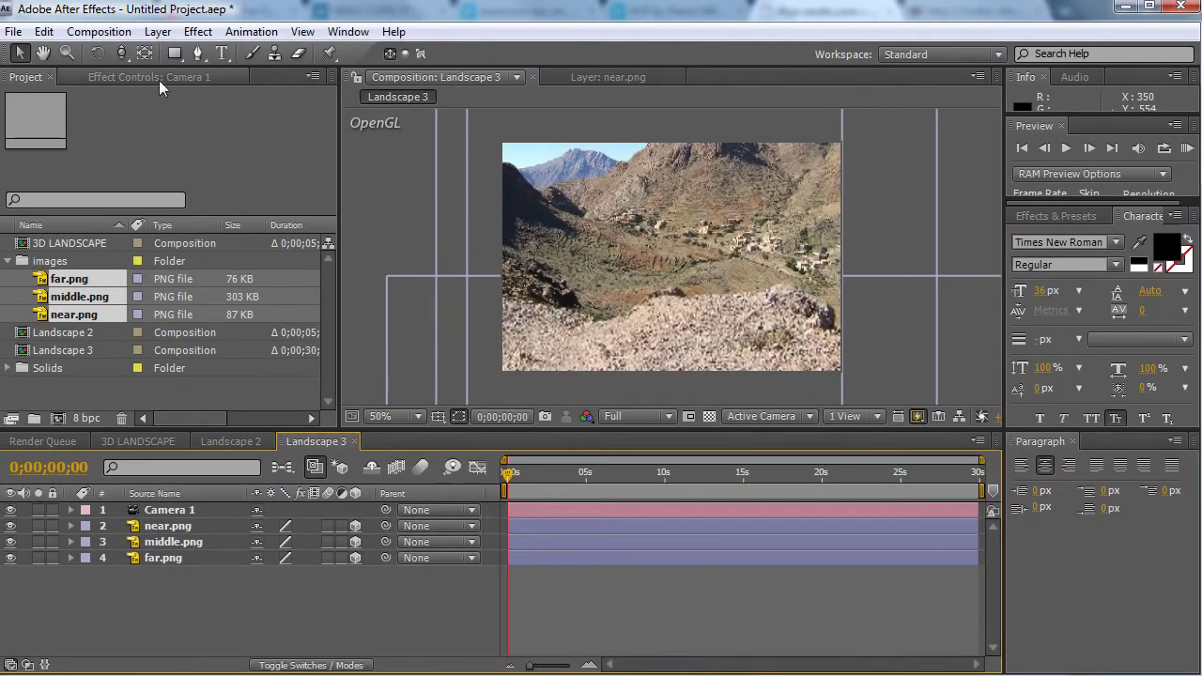
Orbit the camera slightly around the landscape to test its depth, and delete Camera 1.
click(129, 52)
click(180, 75)
drag(554, 244, 575, 271)
click(195, 510)
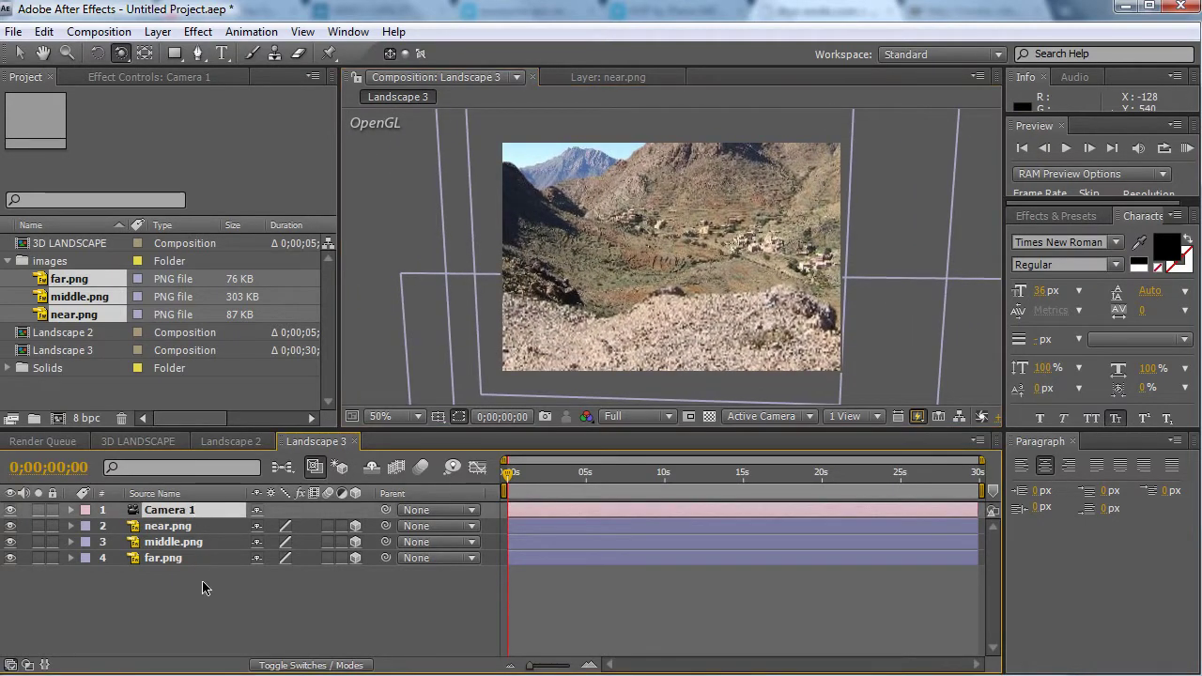
click(188, 557)
click(177, 511)
key(Delete)
Show the Position of all three image layers and set the Z position to -400 for near.png and -200 for middle.png.
click(162, 511)
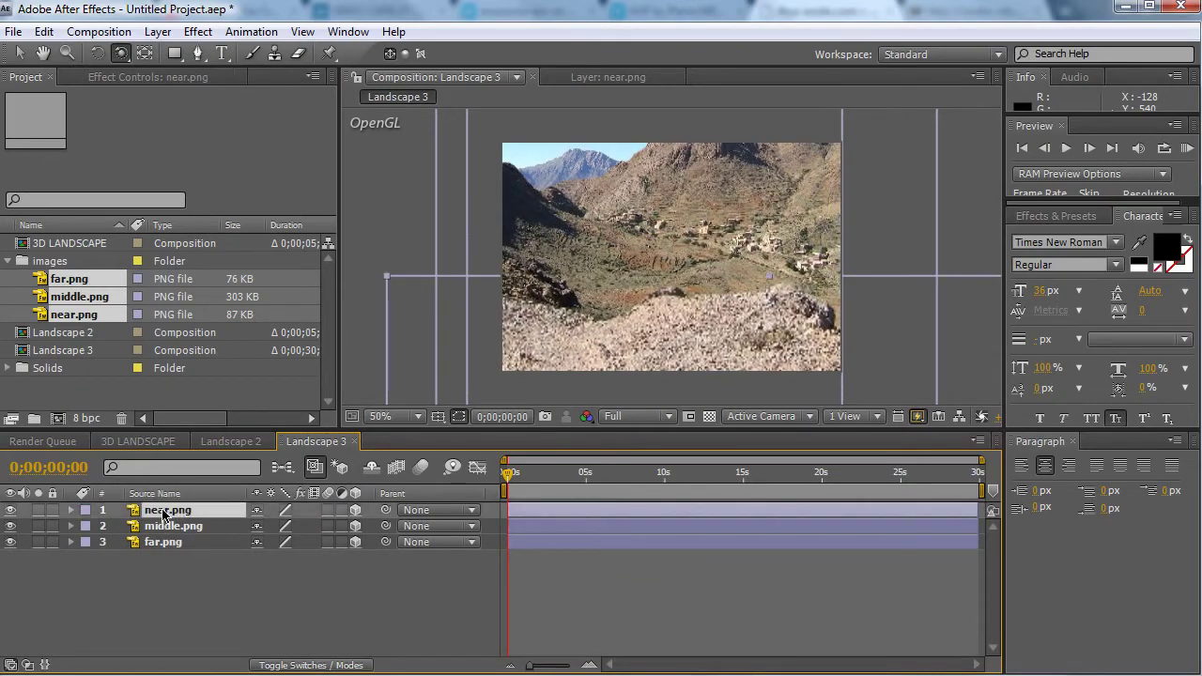
drag(192, 563, 170, 486)
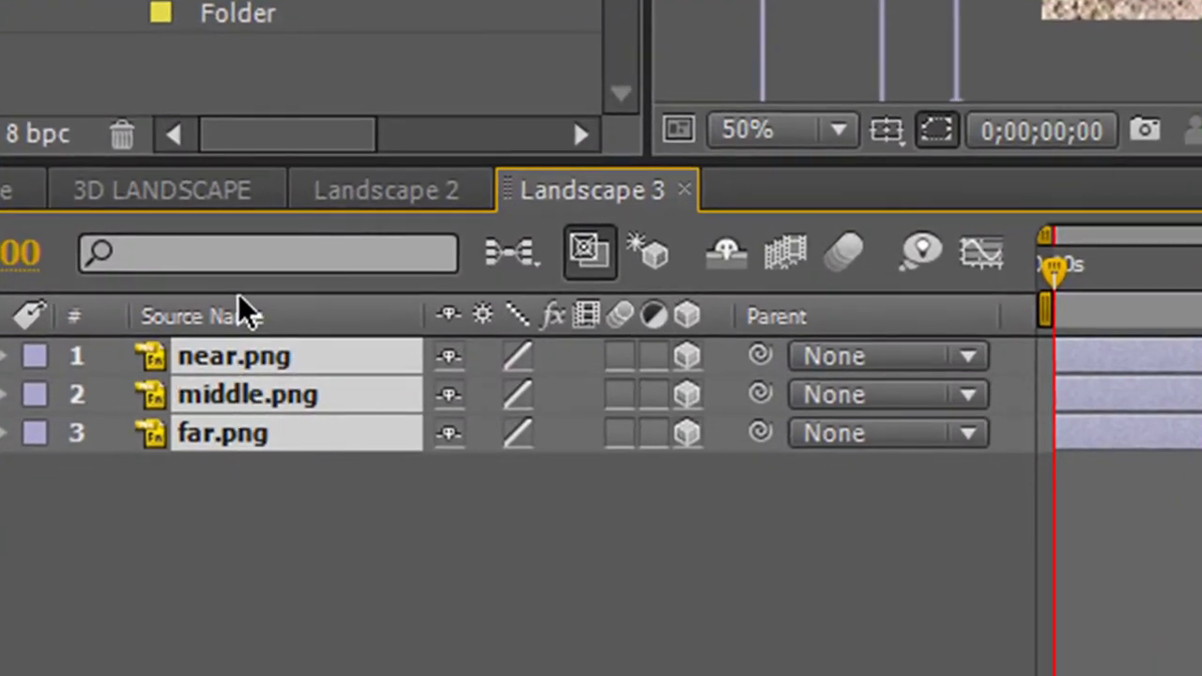
key(p)
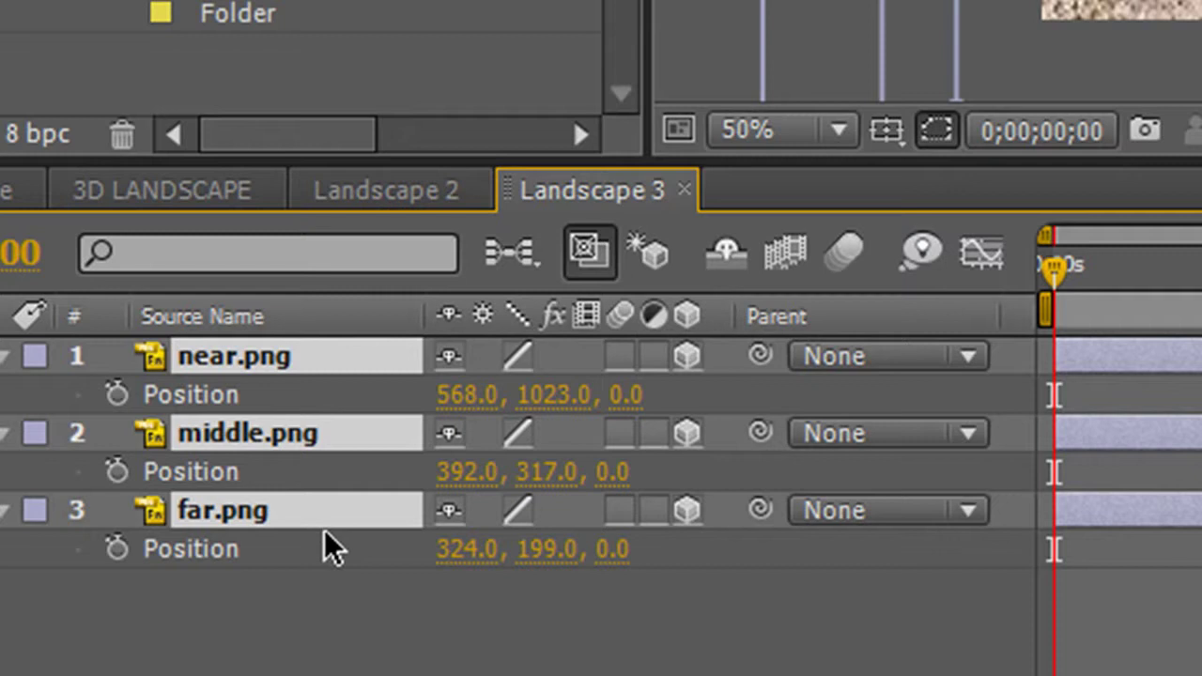
click(624, 395)
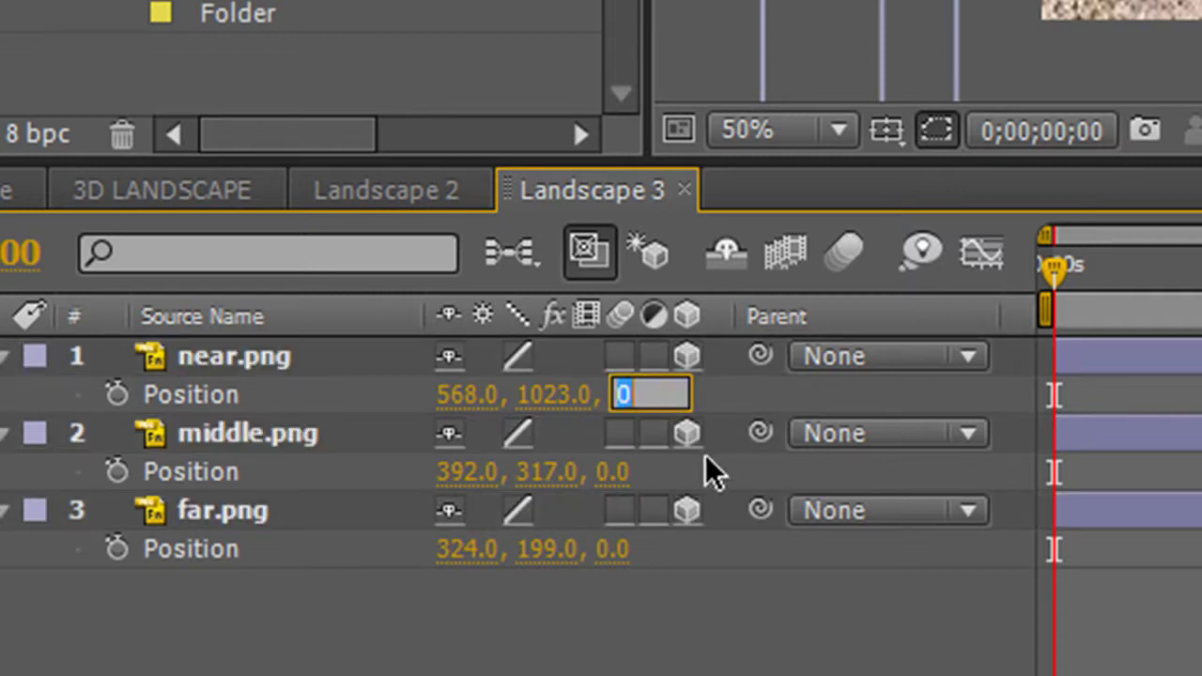
text(-400)
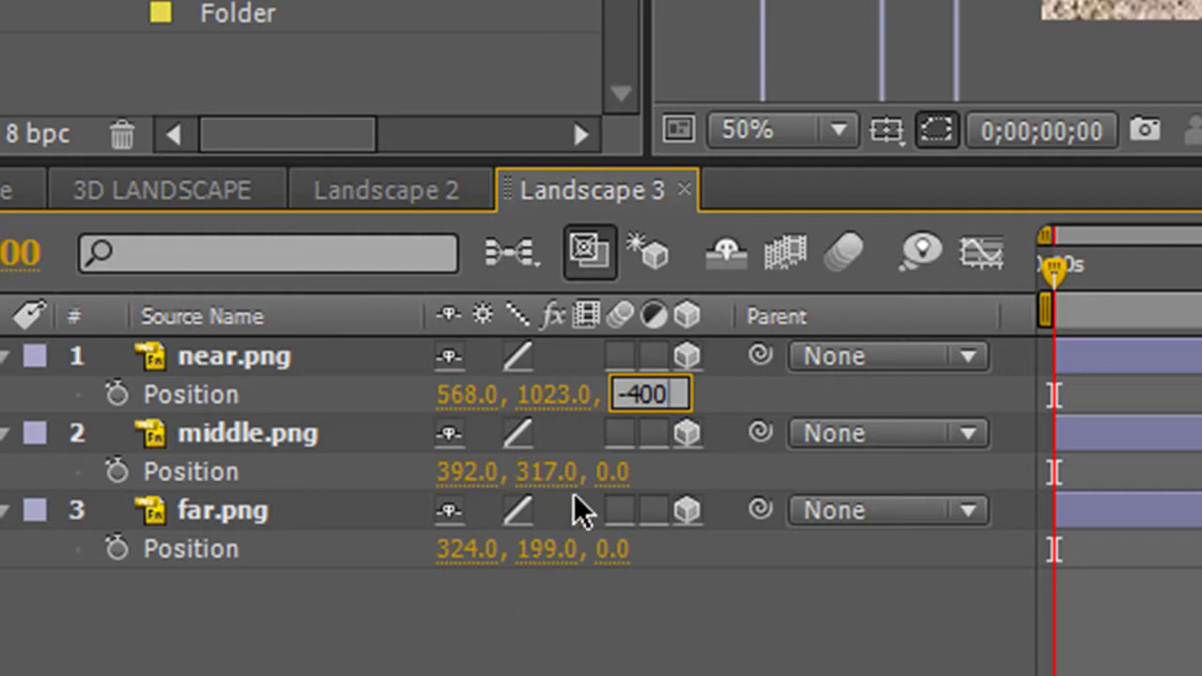
click(611, 473)
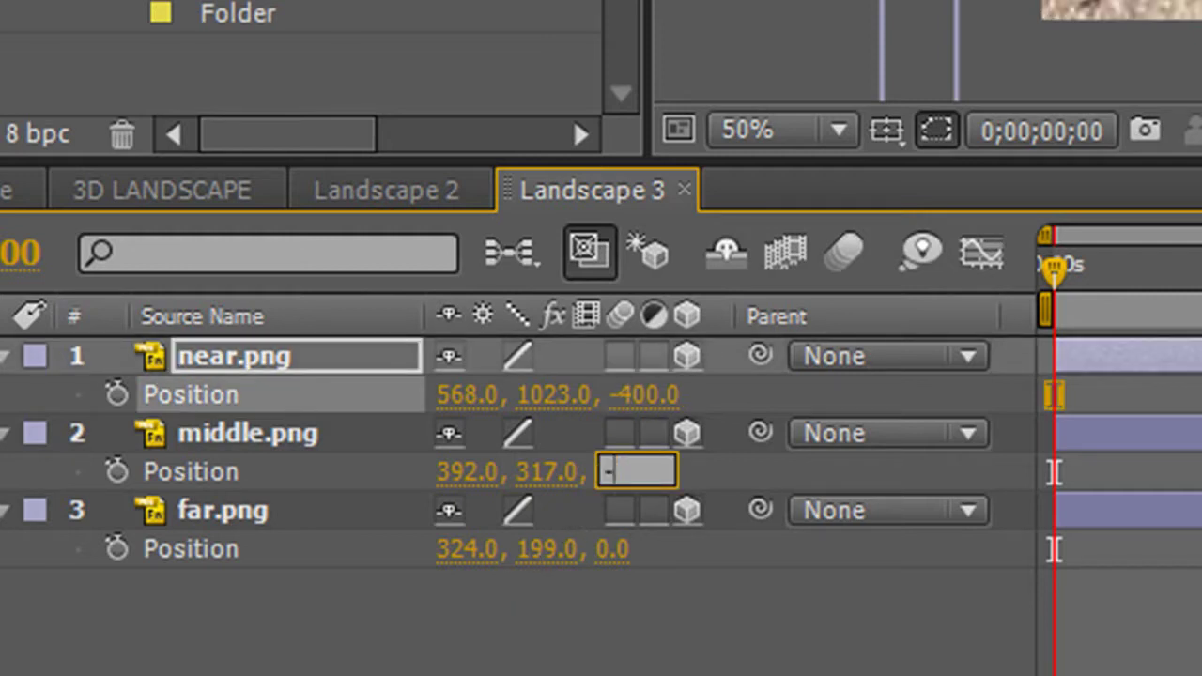
text(-200)
key(Return)
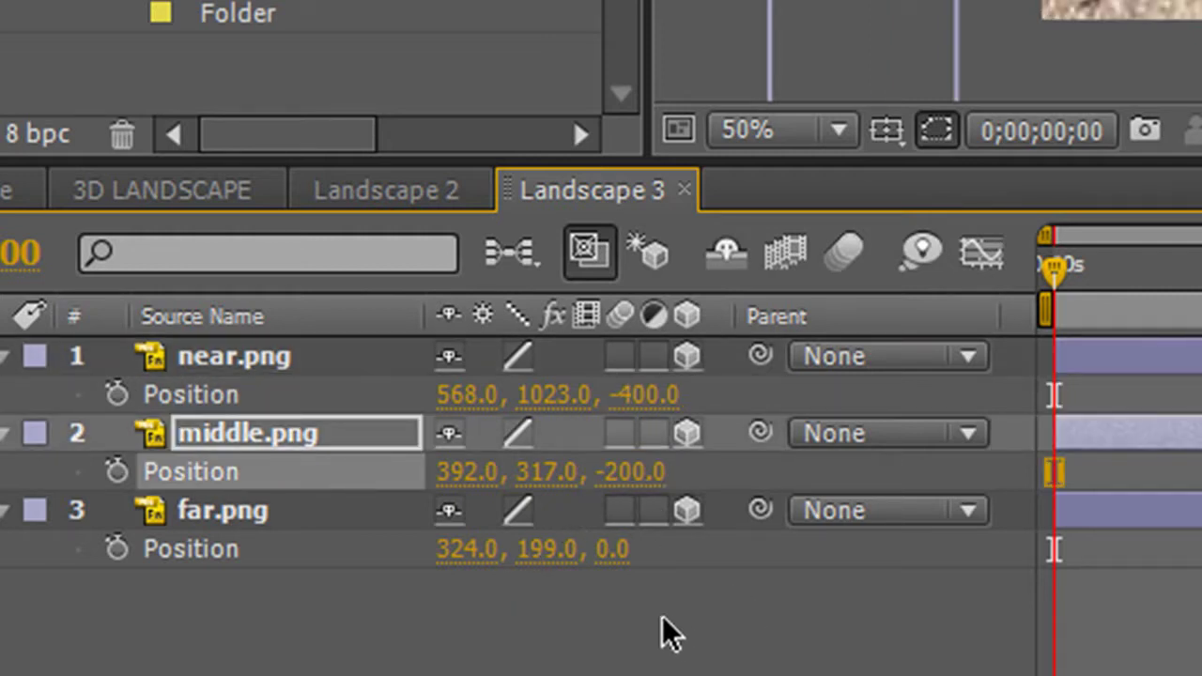
click(690, 606)
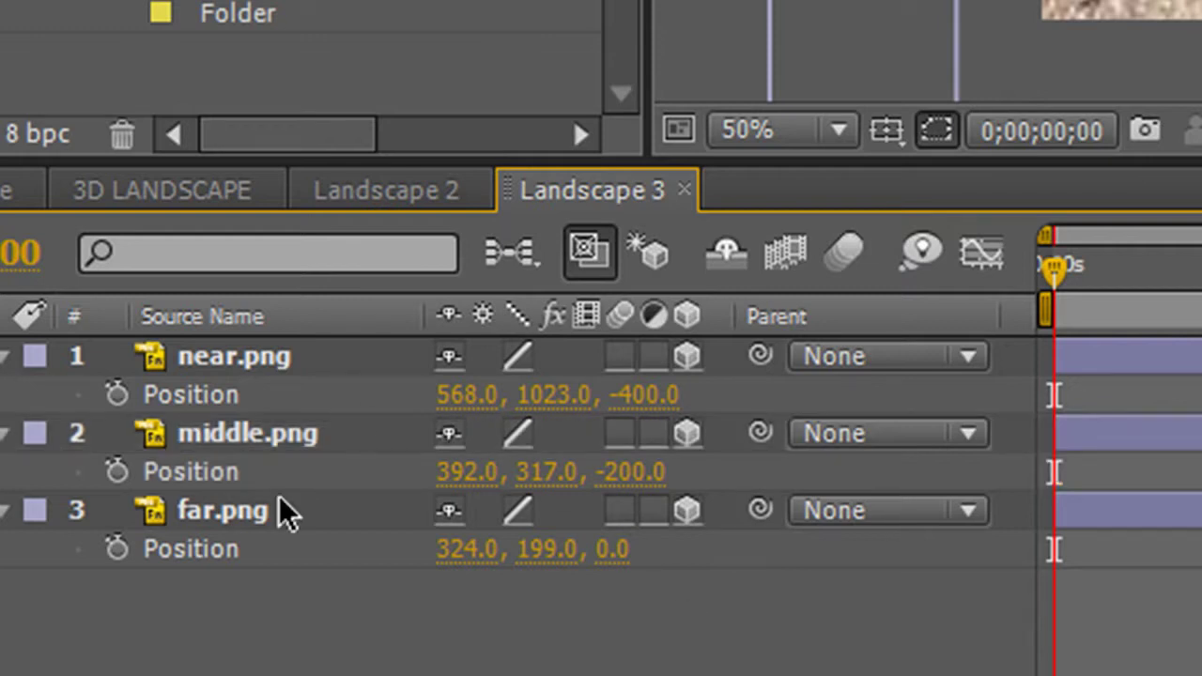
Add a new Camera 1 to Landscape 3 with the 35mm preset and depth of field enabled.
click(286, 3)
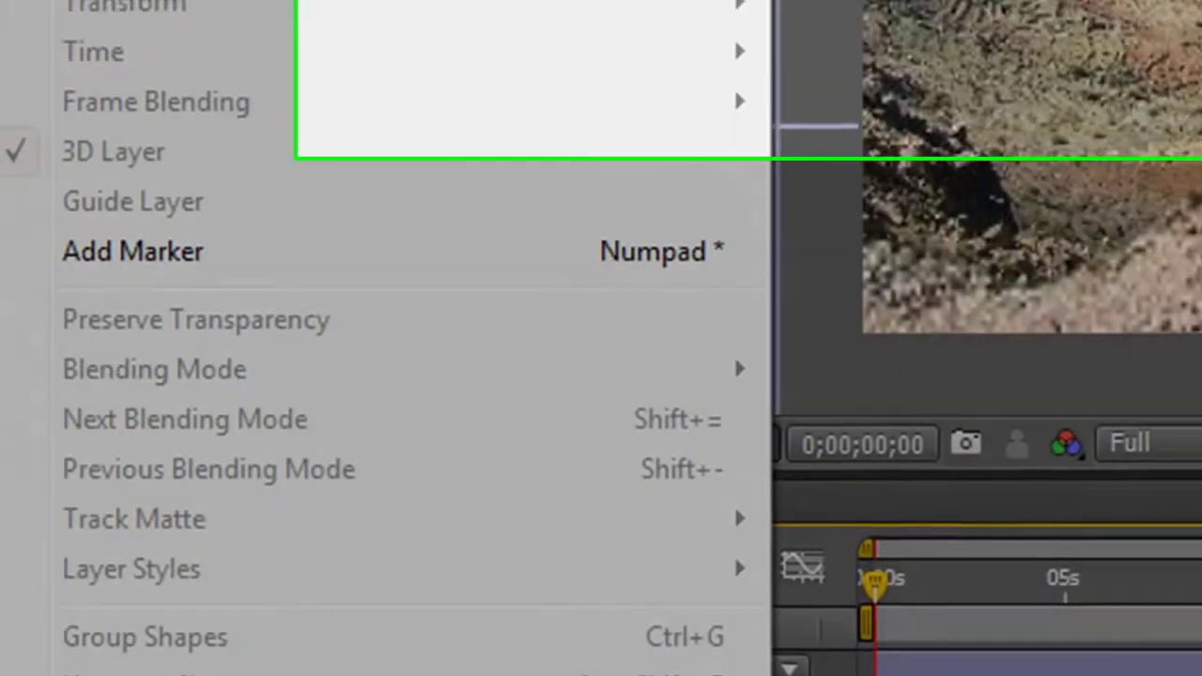
mouse_move(225, 83)
click(626, 247)
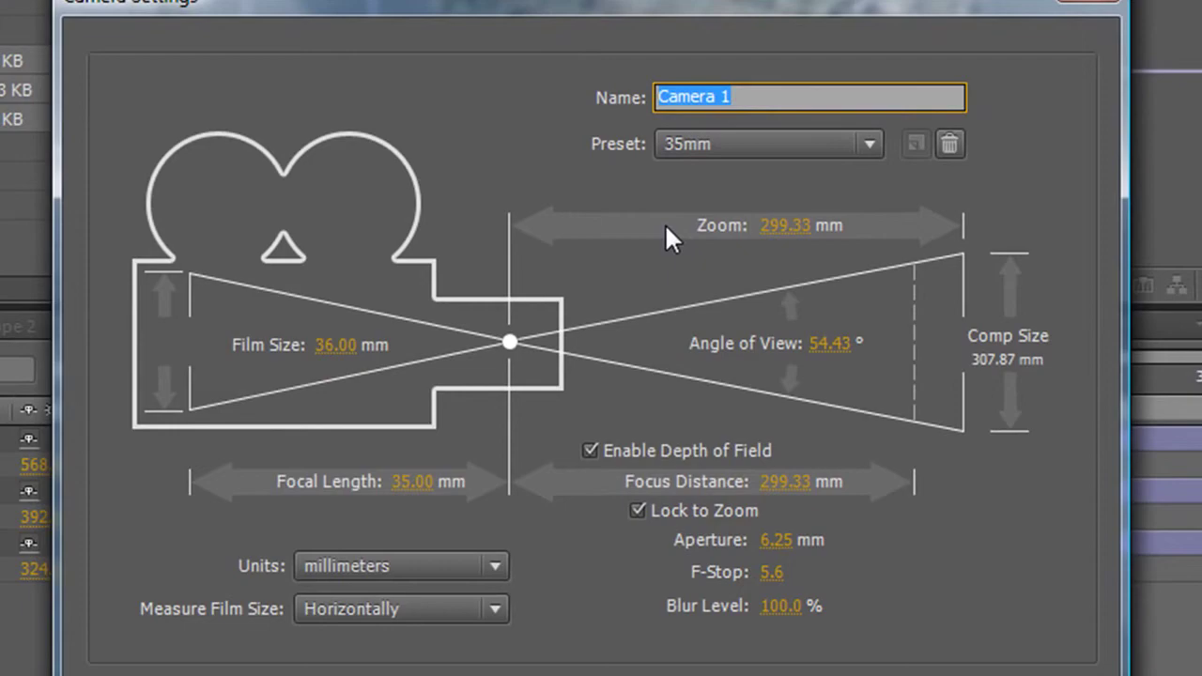
key(Return)
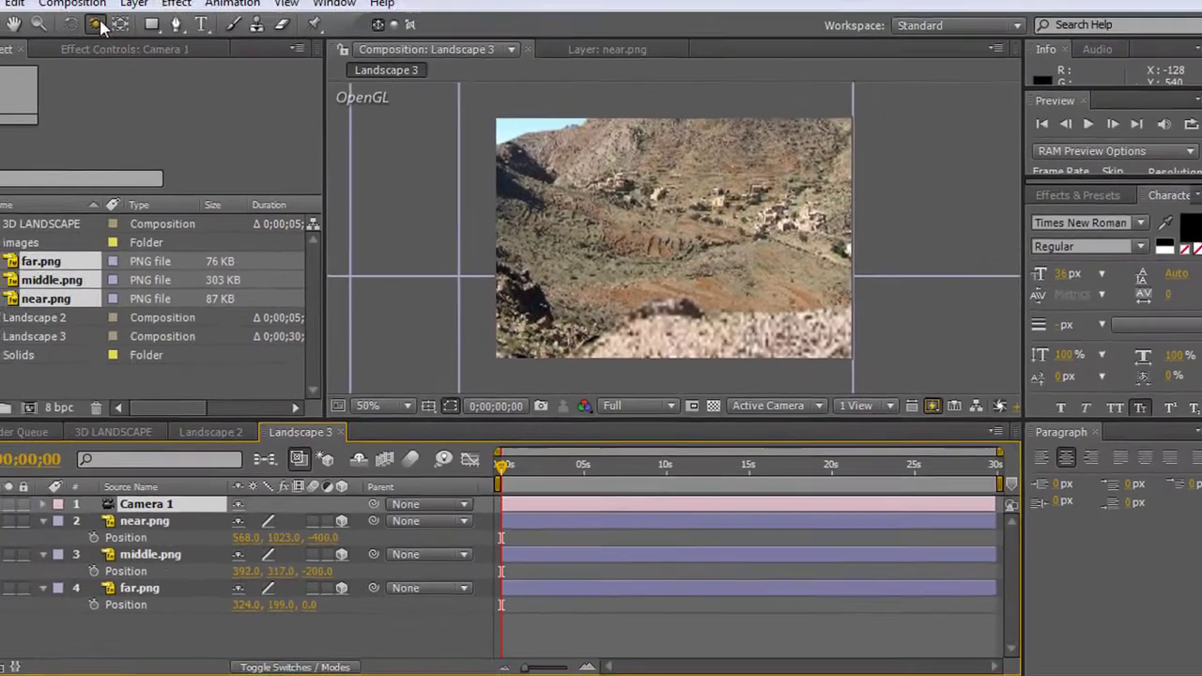
Orbit Camera 1 around the layered landscape until the sky and the full foreground come into view.
click(100, 22)
drag(714, 56, 636, 22)
drag(629, 253, 511, 200)
drag(126, 56, 219, 114)
drag(622, 229, 427, 169)
drag(126, 53, 220, 75)
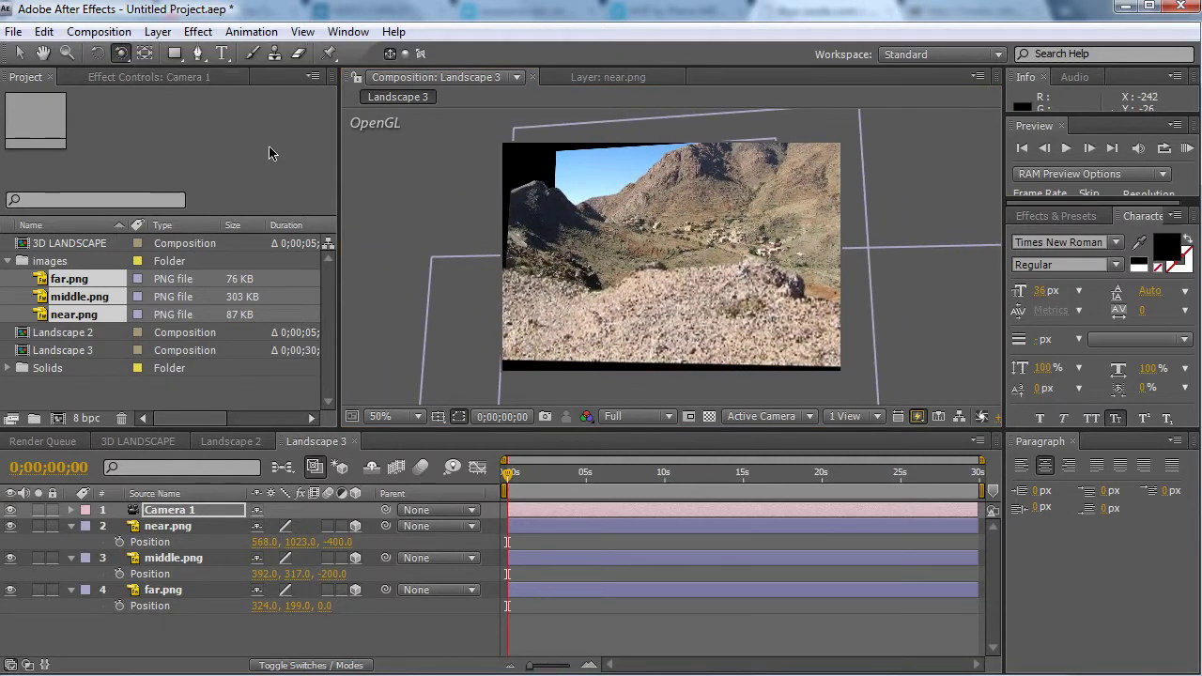
drag(591, 268, 461, 188)
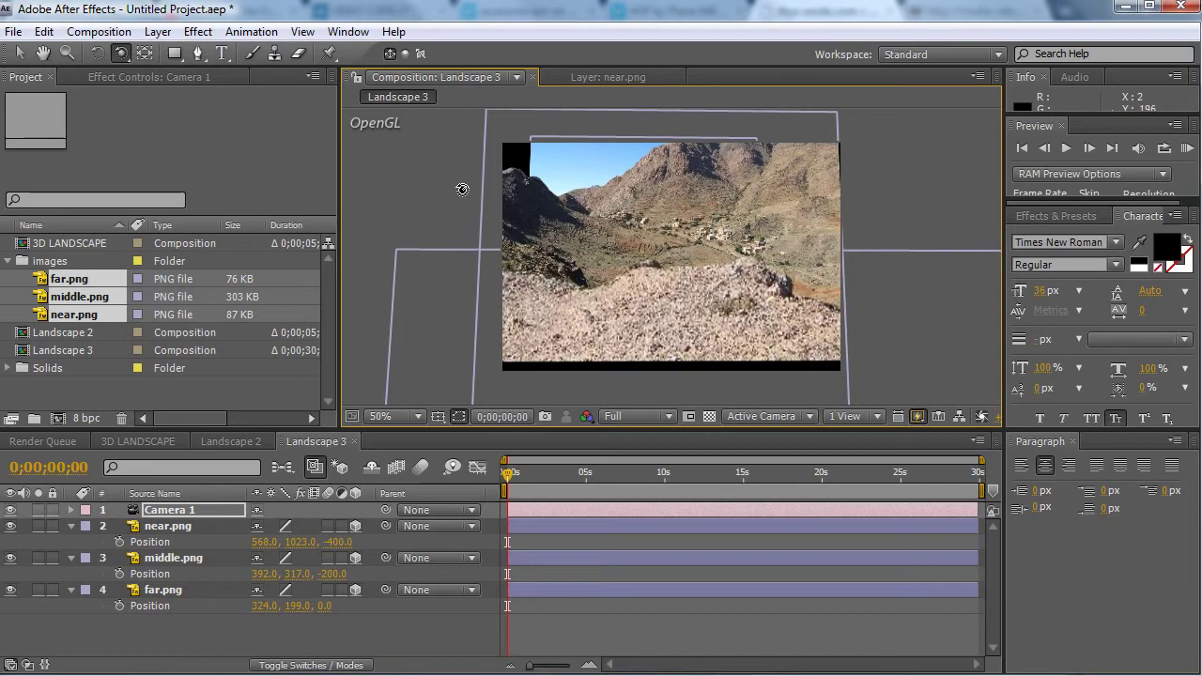
Reposition middle.png to 420.1, 386.7, -193.9 and far.png to 275.2, 199.0, 1.0 to realign them under the camera view.
click(19, 54)
drag(552, 169, 564, 206)
key(ctrl+Down)
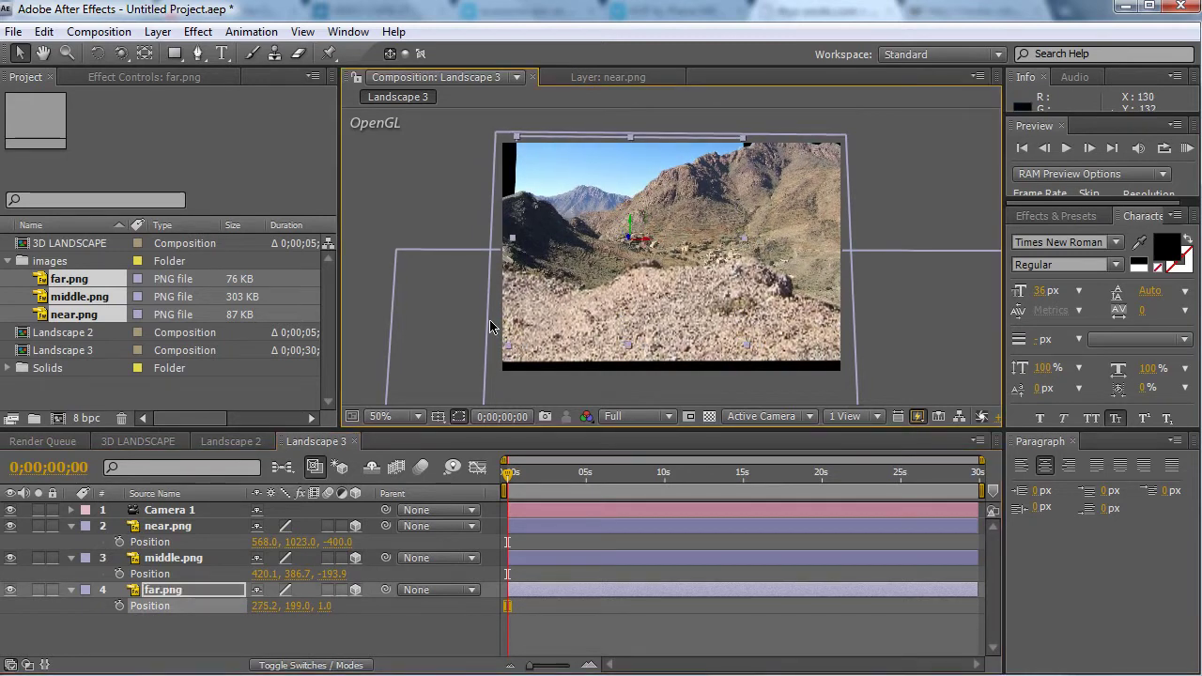
key(Return)
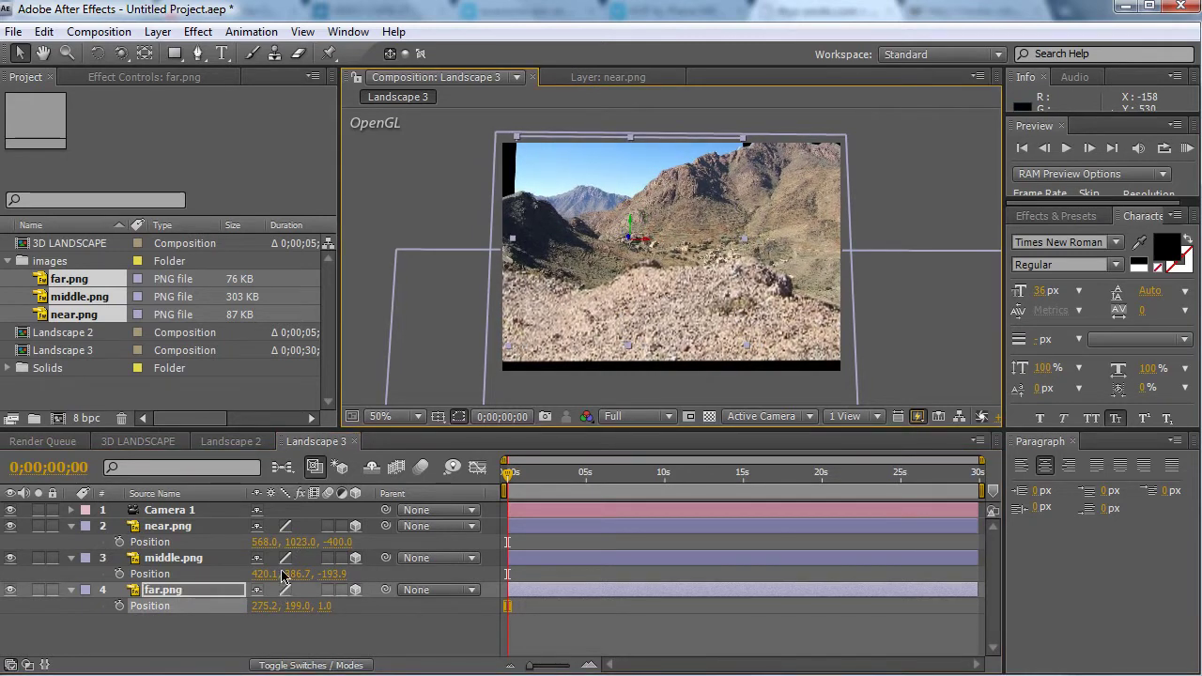
Show the Scale of all three image layers, scale far.png to 288%, and move it behind the middle mountains to close the gap.
click(193, 631)
key(ctrl+a)
key(s)
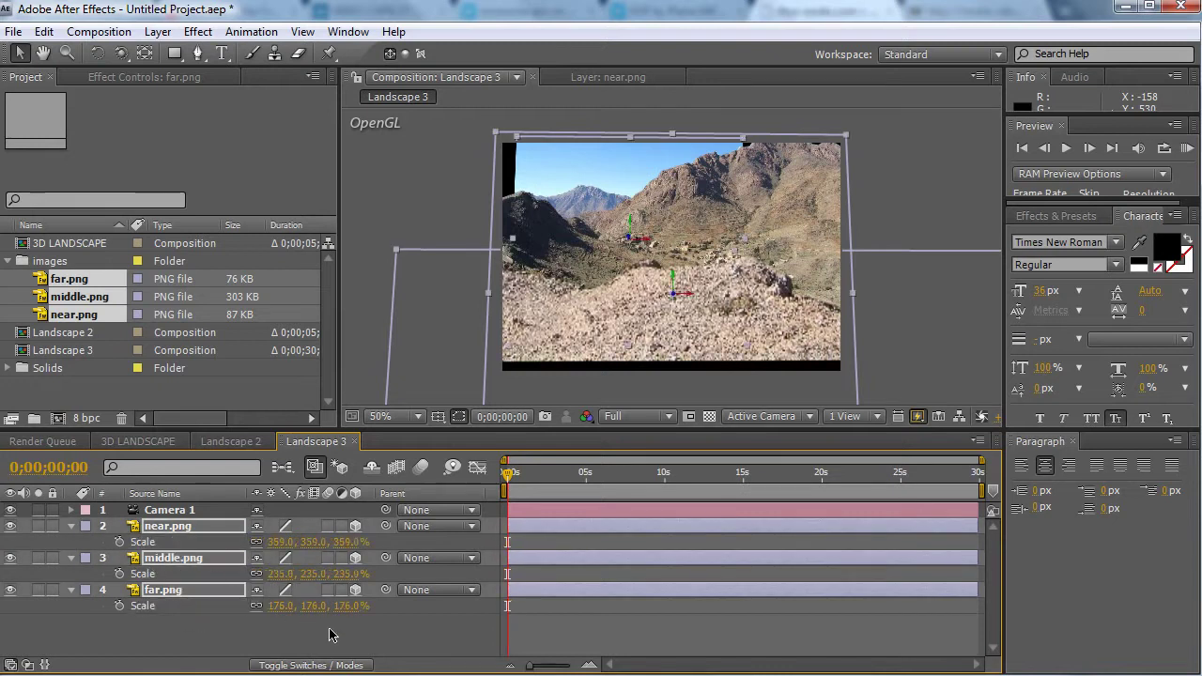
click(332, 634)
drag(344, 607, 490, 610)
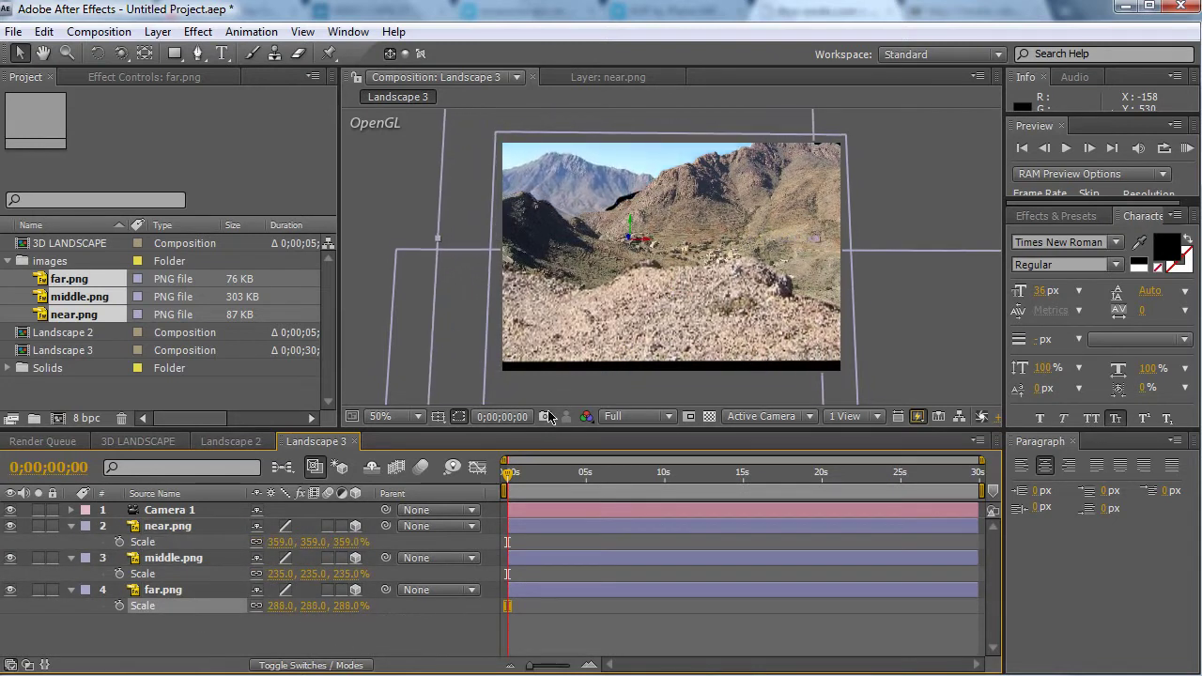
drag(615, 179, 657, 193)
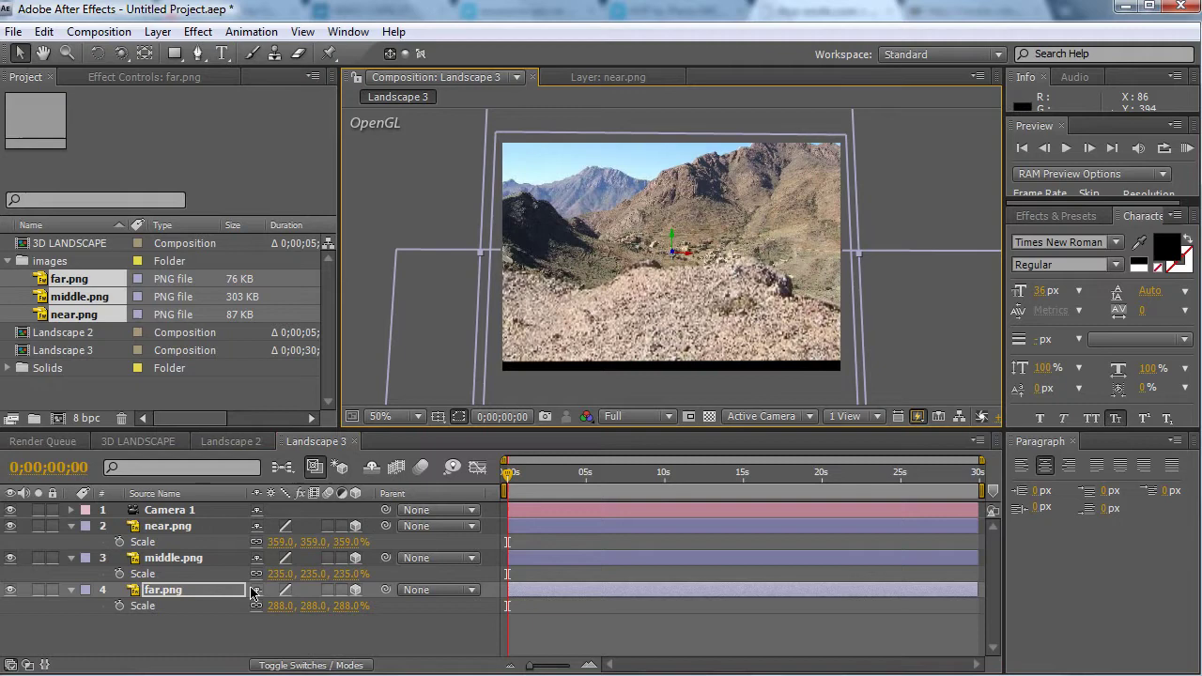
Scale middle.png to 253% and near.png to 381%, and reposition both so the landscape fills the frame.
drag(353, 575, 369, 576)
drag(759, 191, 765, 202)
click(224, 528)
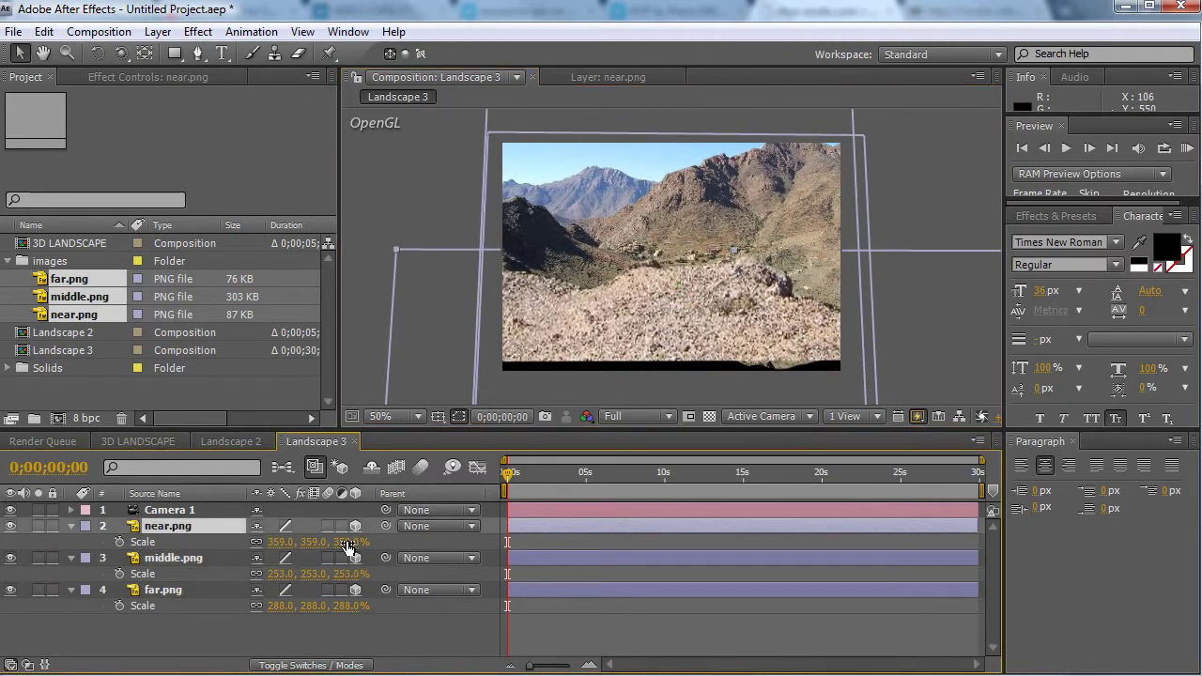
drag(348, 546, 368, 546)
key(Return)
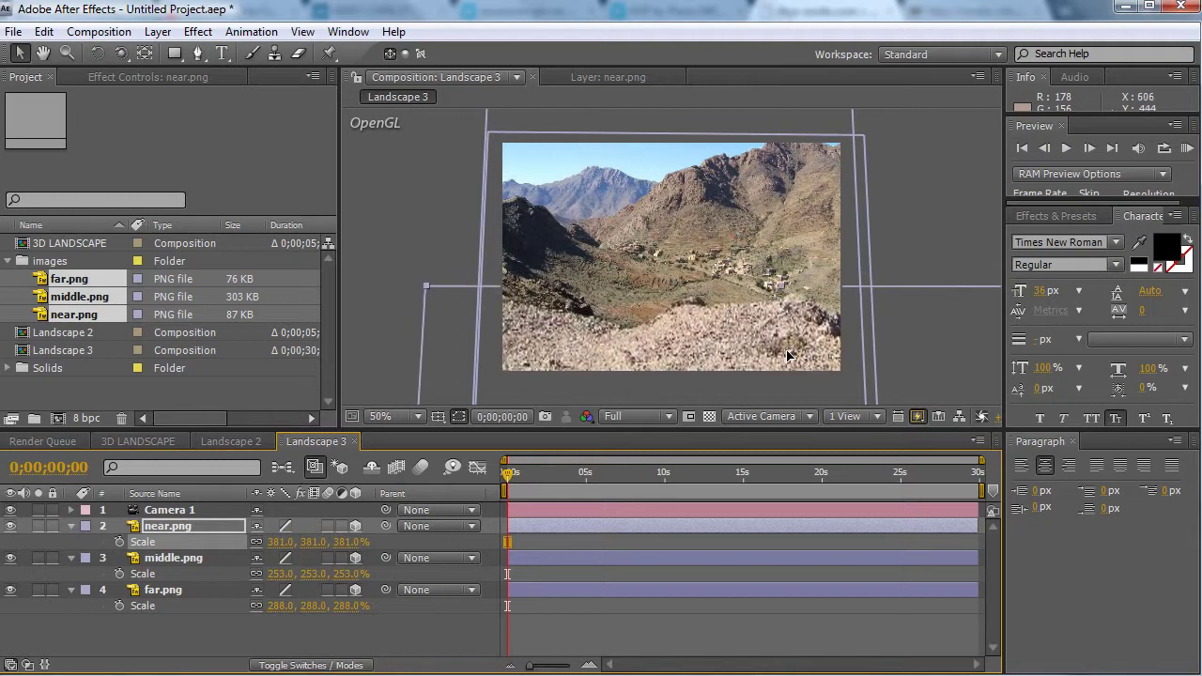
click(328, 648)
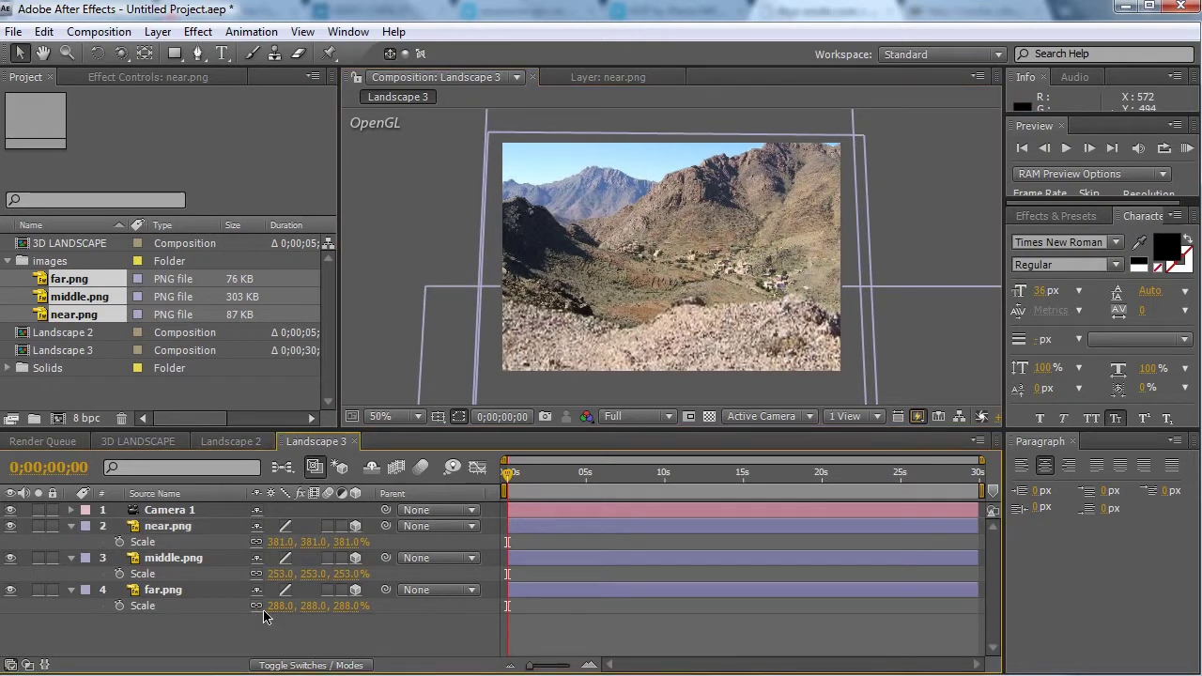
End the work area at 0;00;05;00 and trim the Landscape 3 composition to it.
click(206, 512)
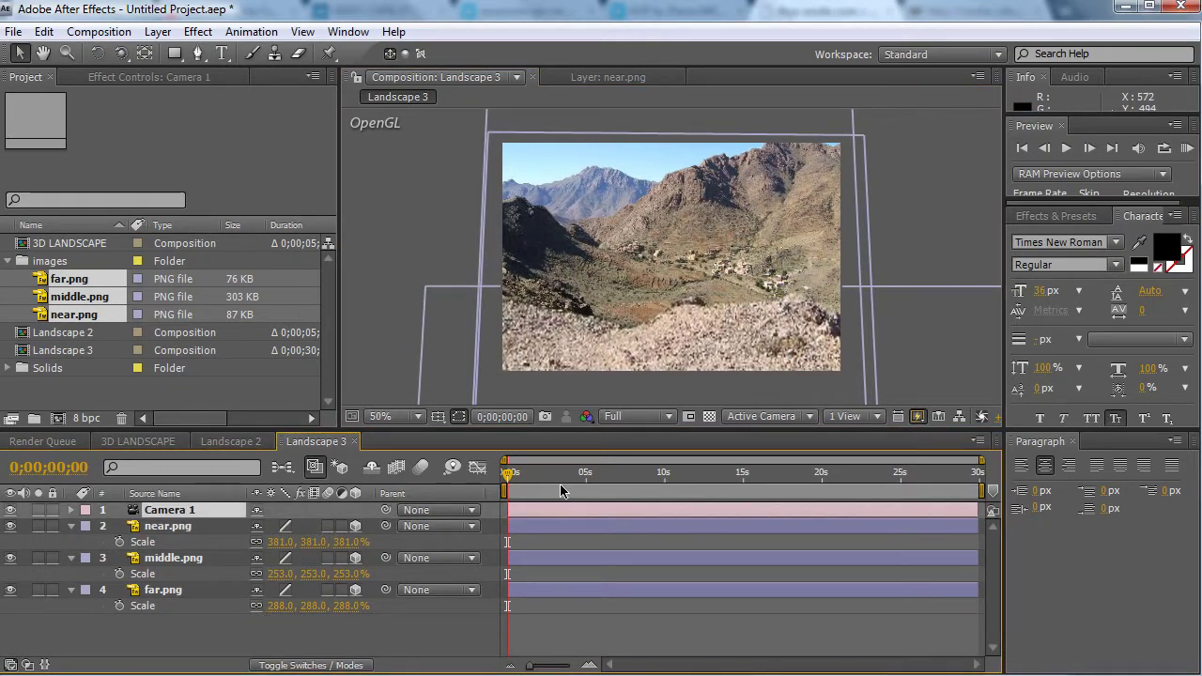
click(586, 484)
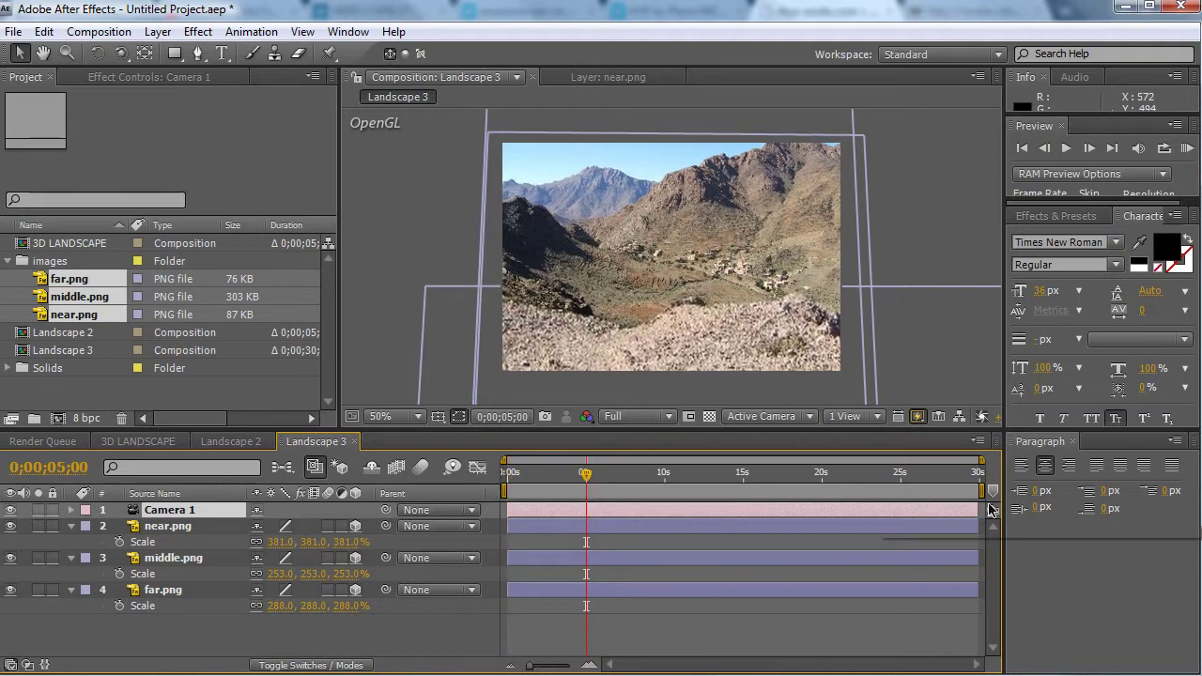
drag(982, 489, 584, 506)
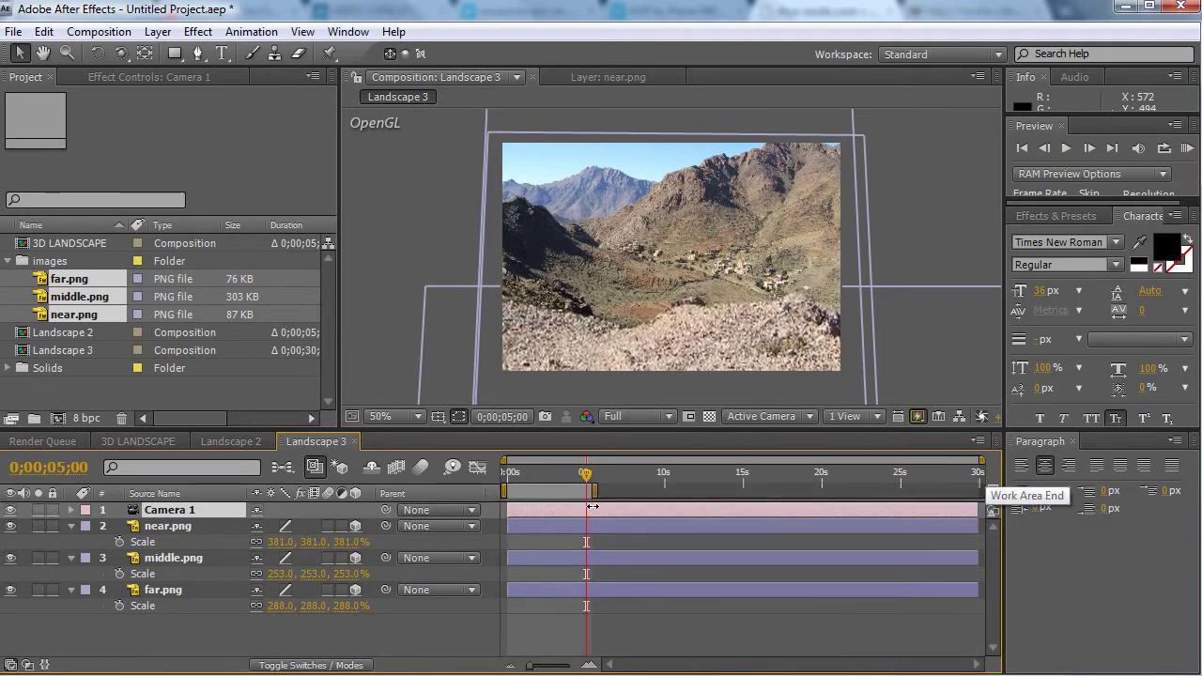
right_click(571, 495)
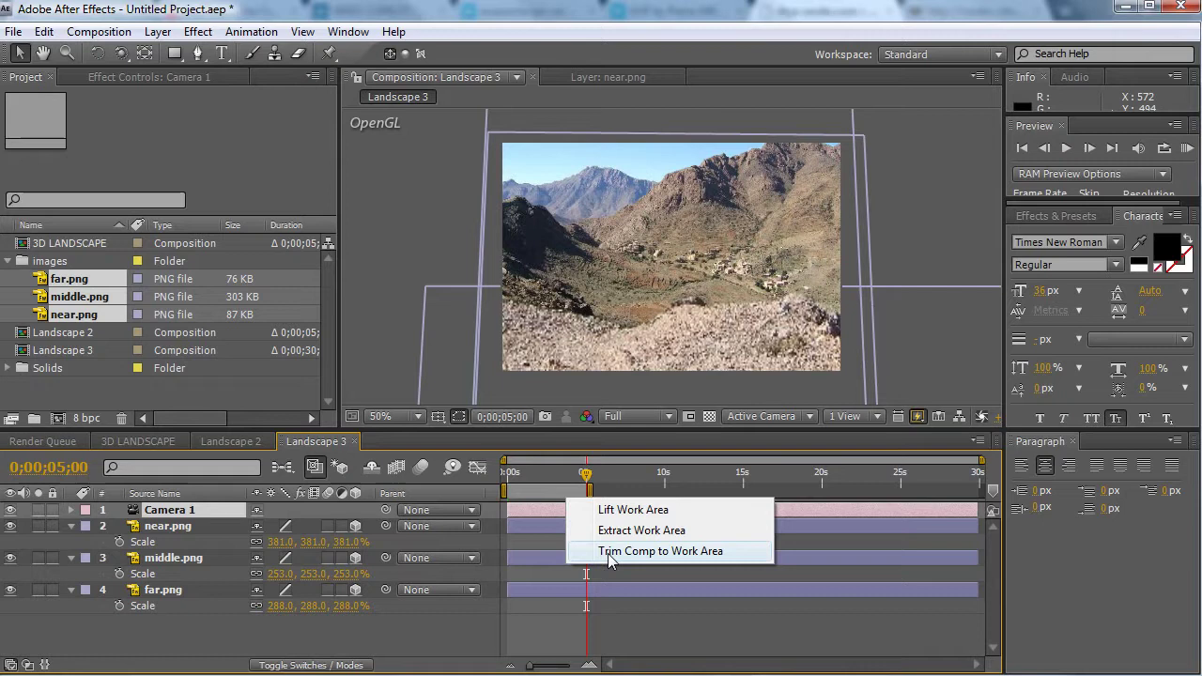
click(545, 464)
mouse_move(593, 495)
mouse_down()
mouse_move(982, 498)
mouse_move(589, 513)
mouse_up()
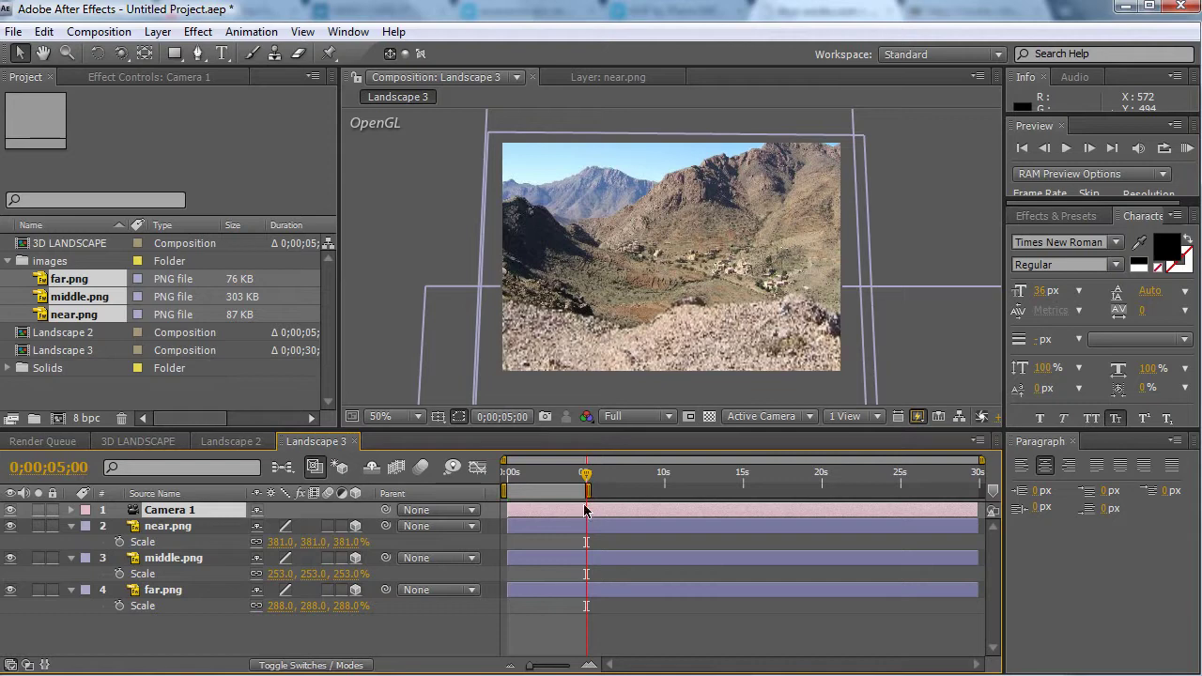
right_click(580, 490)
click(620, 542)
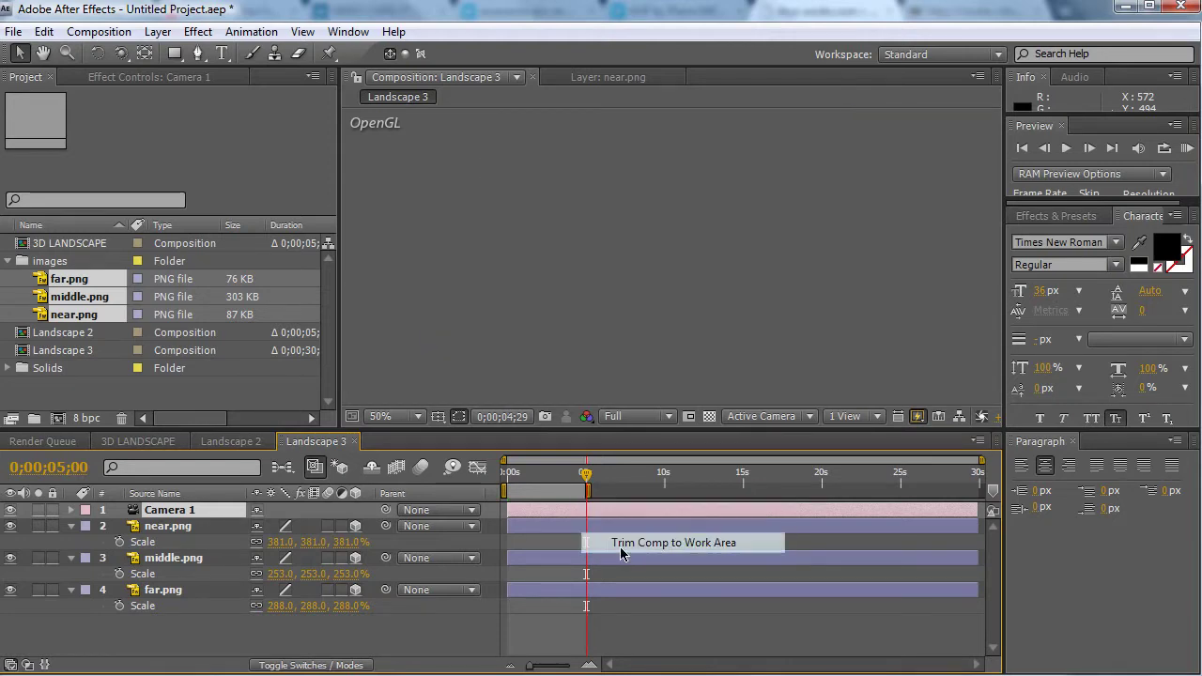
Set a Position keyframe for Camera 1 at 0;00;04;28 using its current wide view.
key(Page_Up)
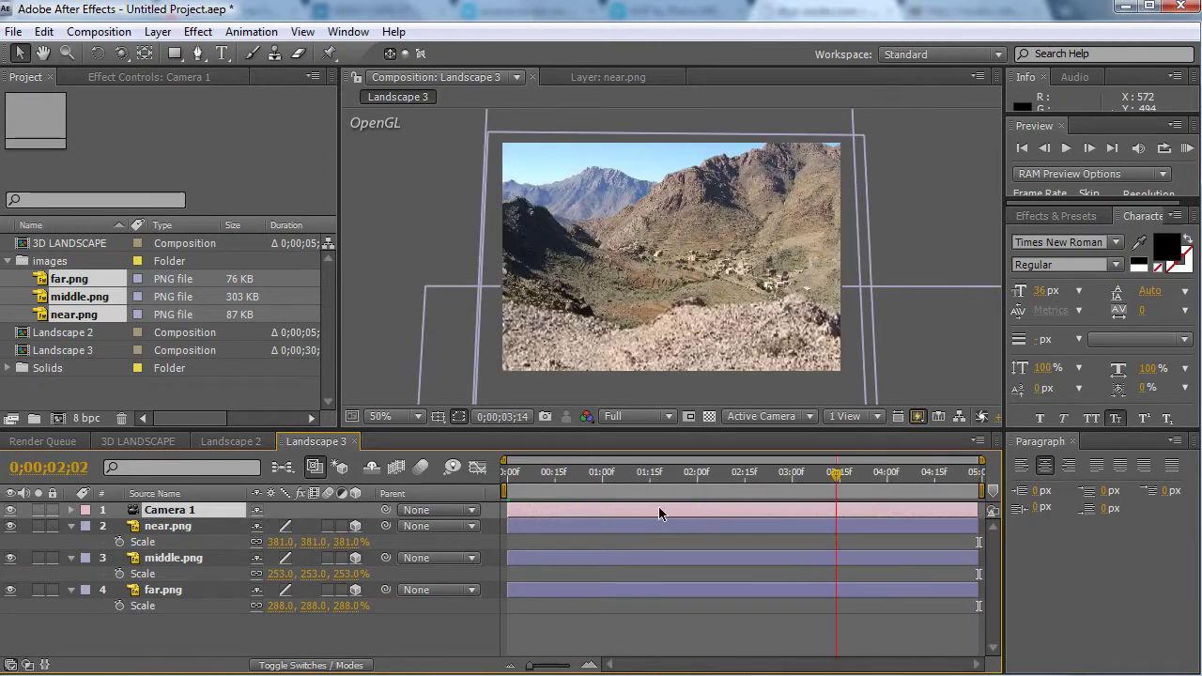
drag(533, 509, 769, 517)
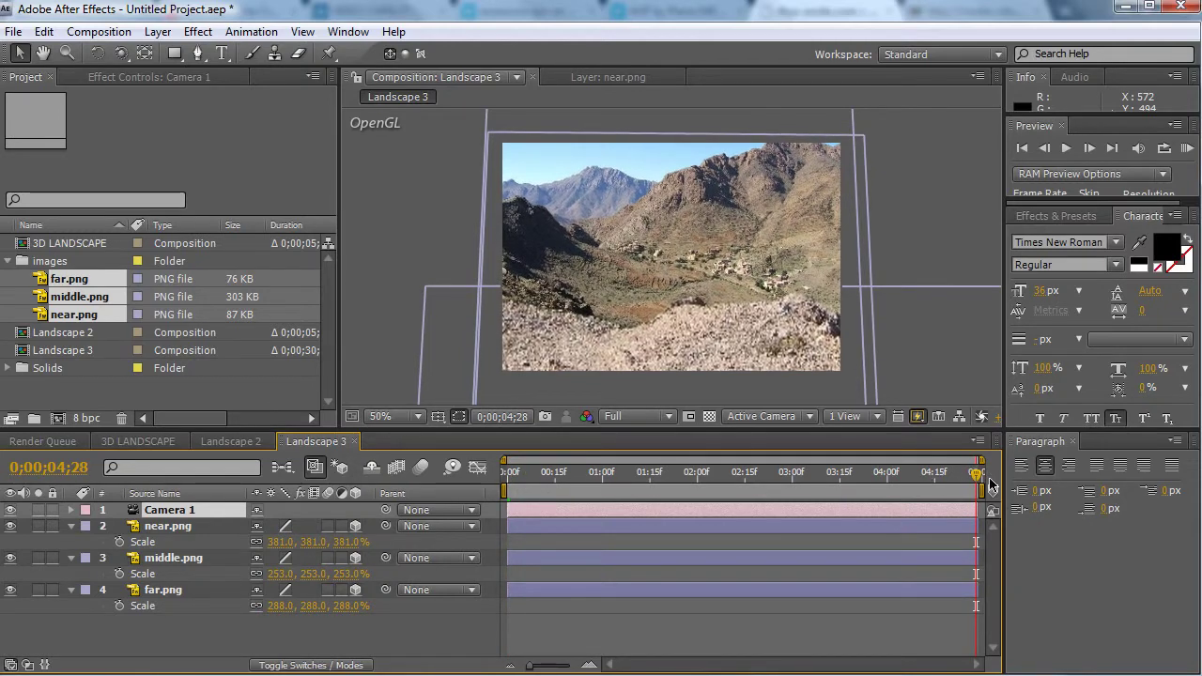
drag(1003, 492, 1005, 498)
key(Page_Up)
key(p)
click(123, 525)
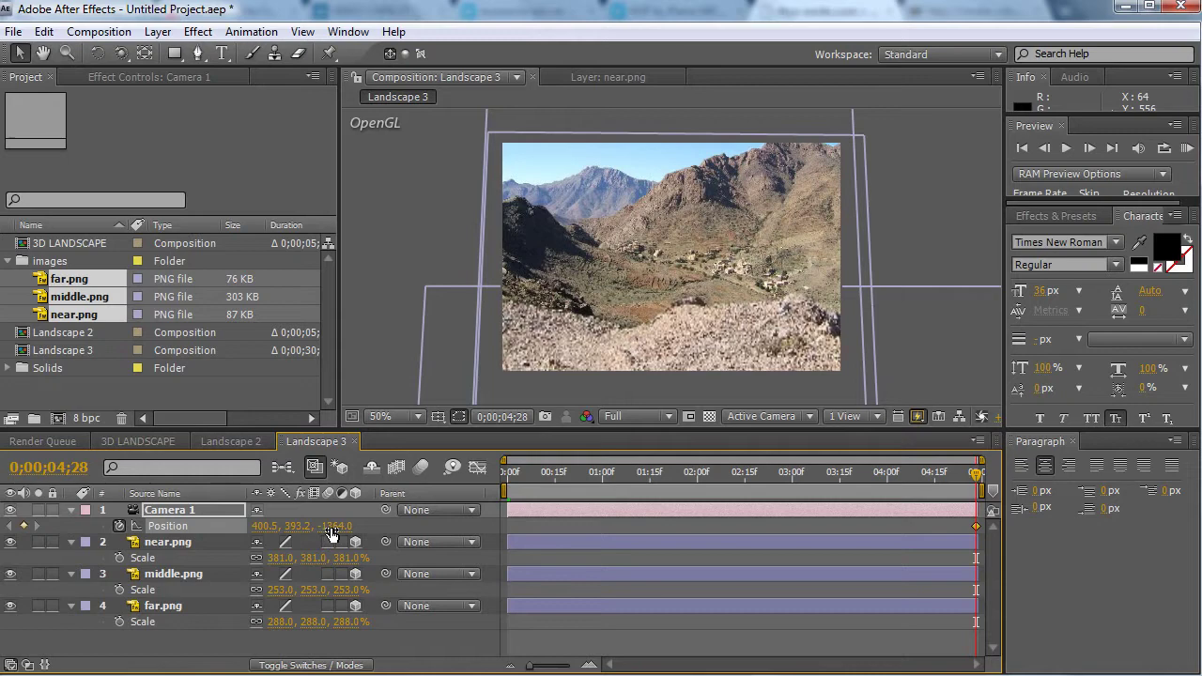
At 0;00;00;00, orbit Camera 1 and track it in to a village close-up at about 340.2, 281.9, -761.4.
drag(567, 489, 442, 476)
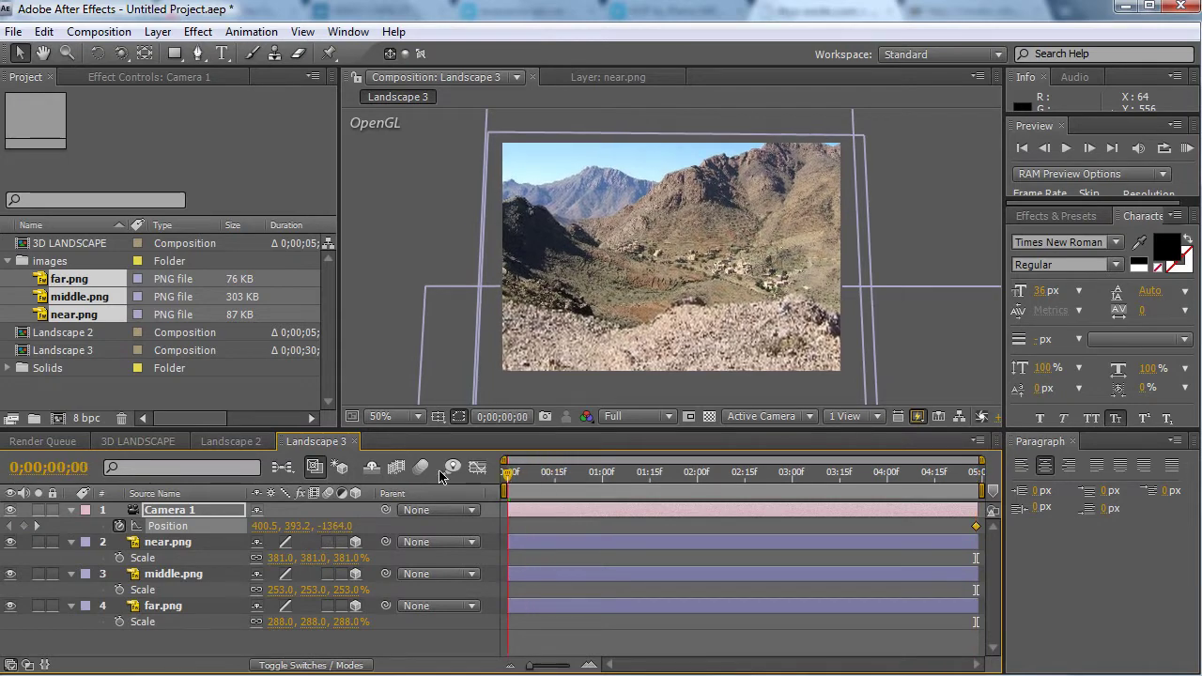
click(120, 53)
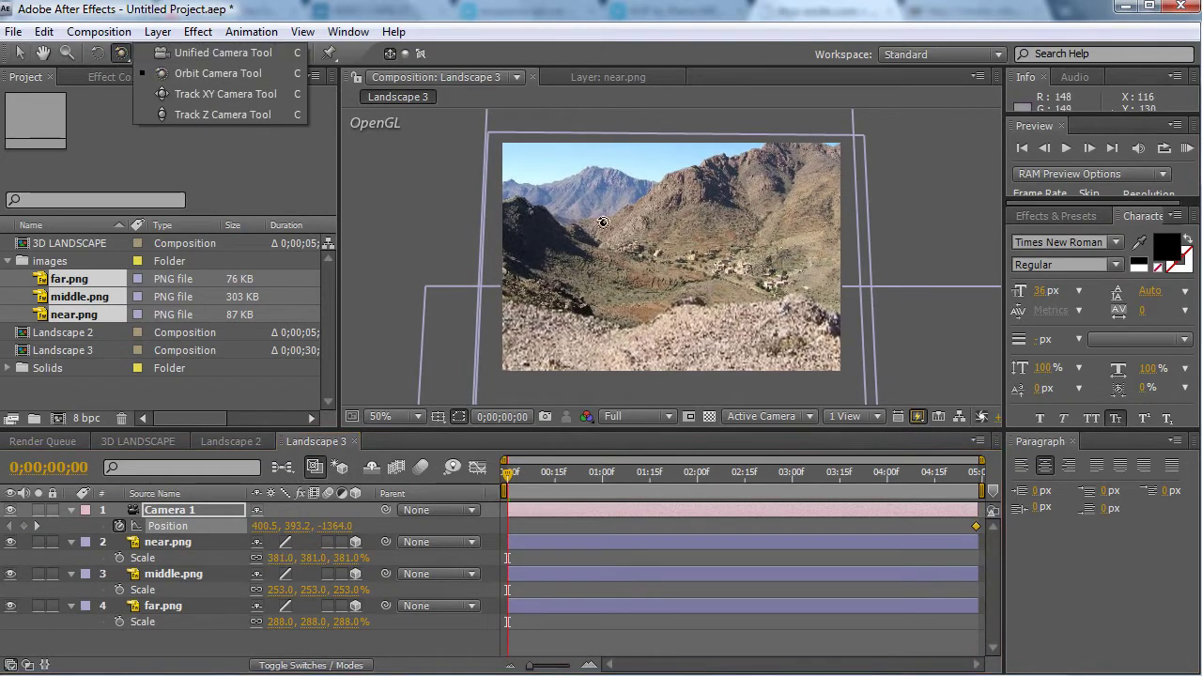
drag(588, 226, 606, 207)
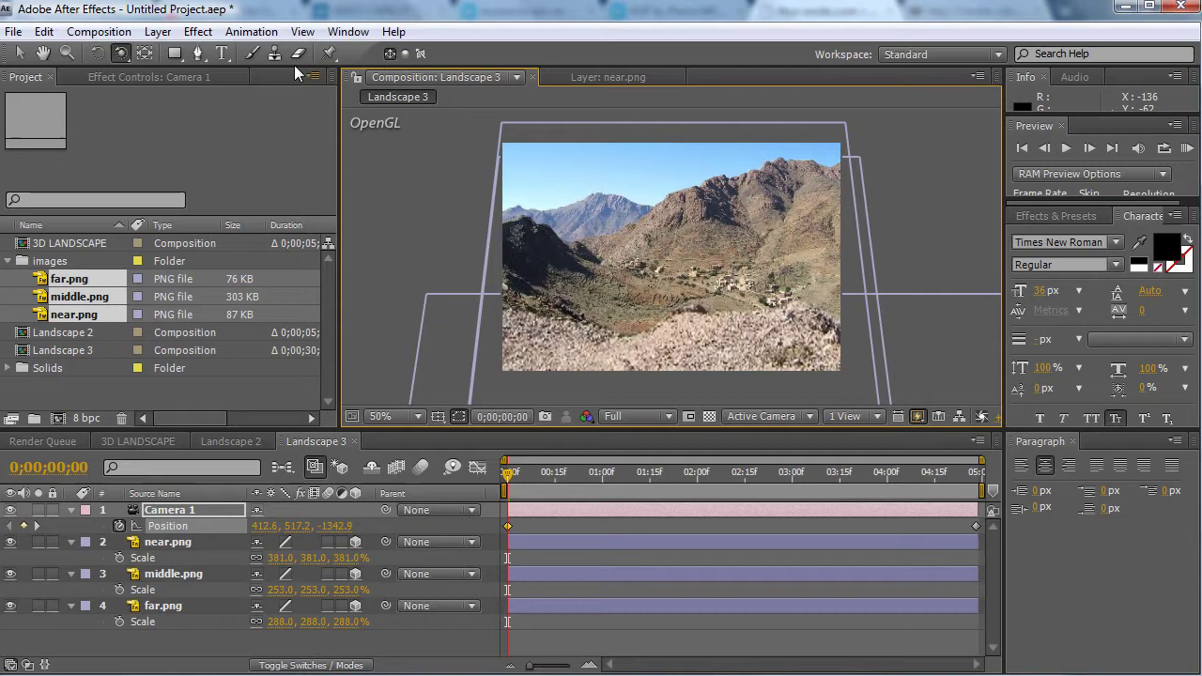
drag(123, 59, 178, 118)
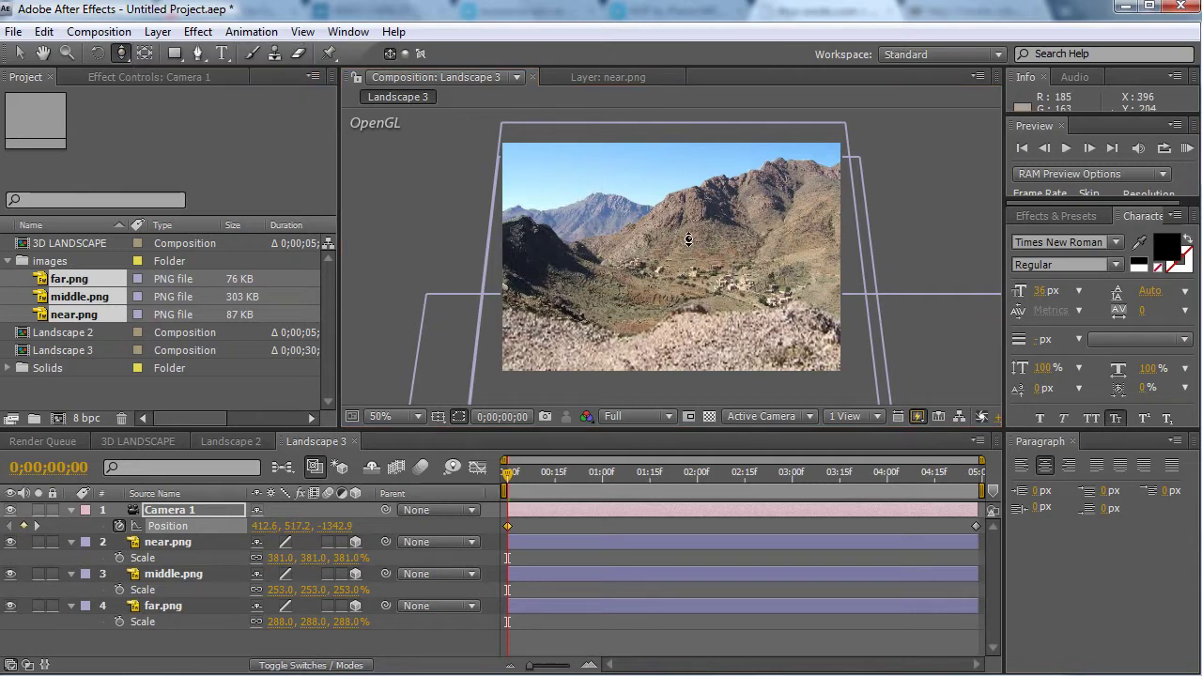
drag(686, 238, 654, 183)
drag(126, 61, 156, 71)
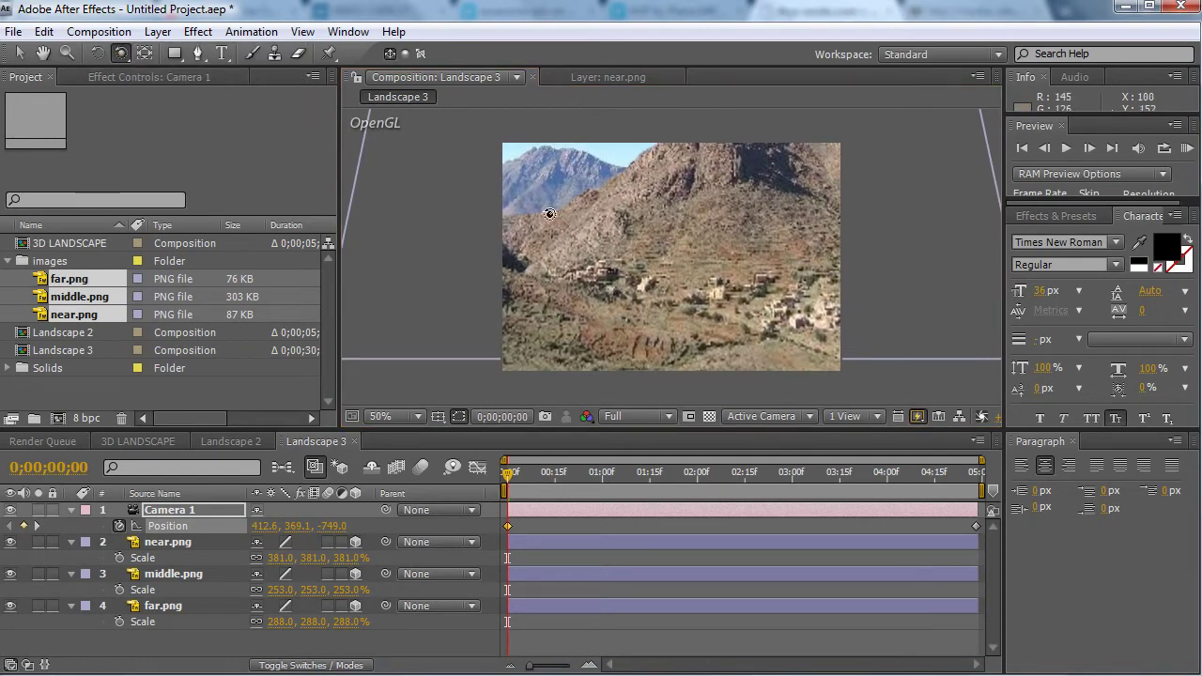
drag(550, 214, 584, 346)
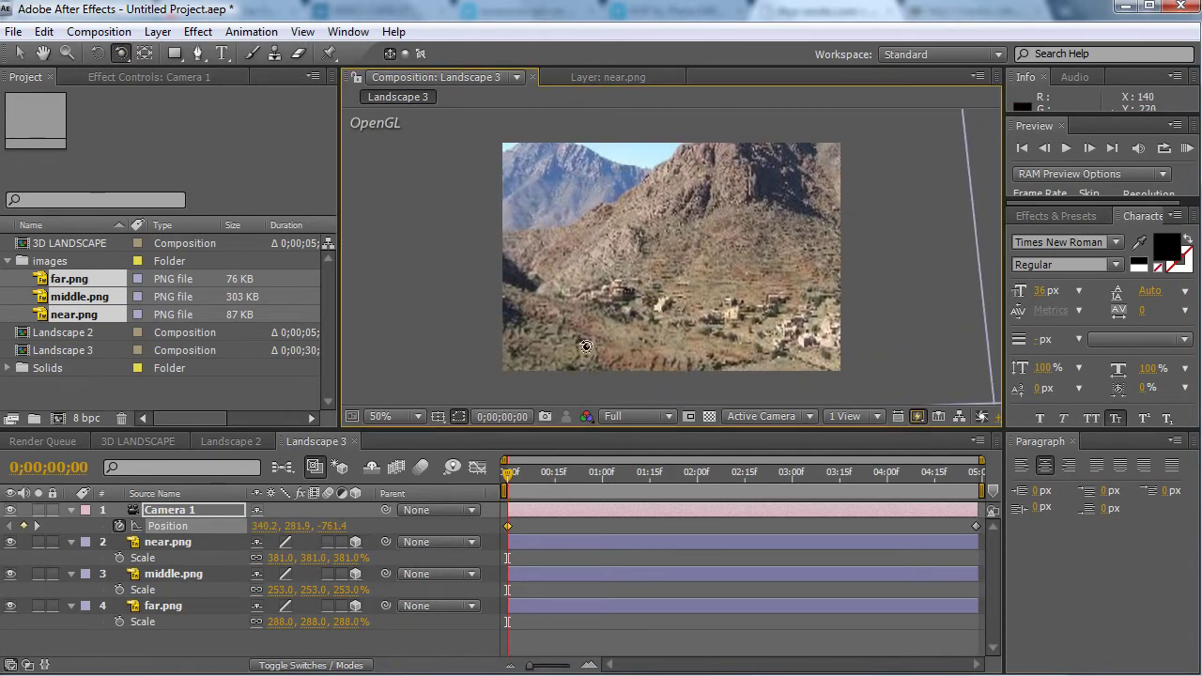
Scrub through the Camera 1 animation from the opening close-up to 0;00;04;28 to review the move.
drag(512, 481, 744, 488)
key(space)
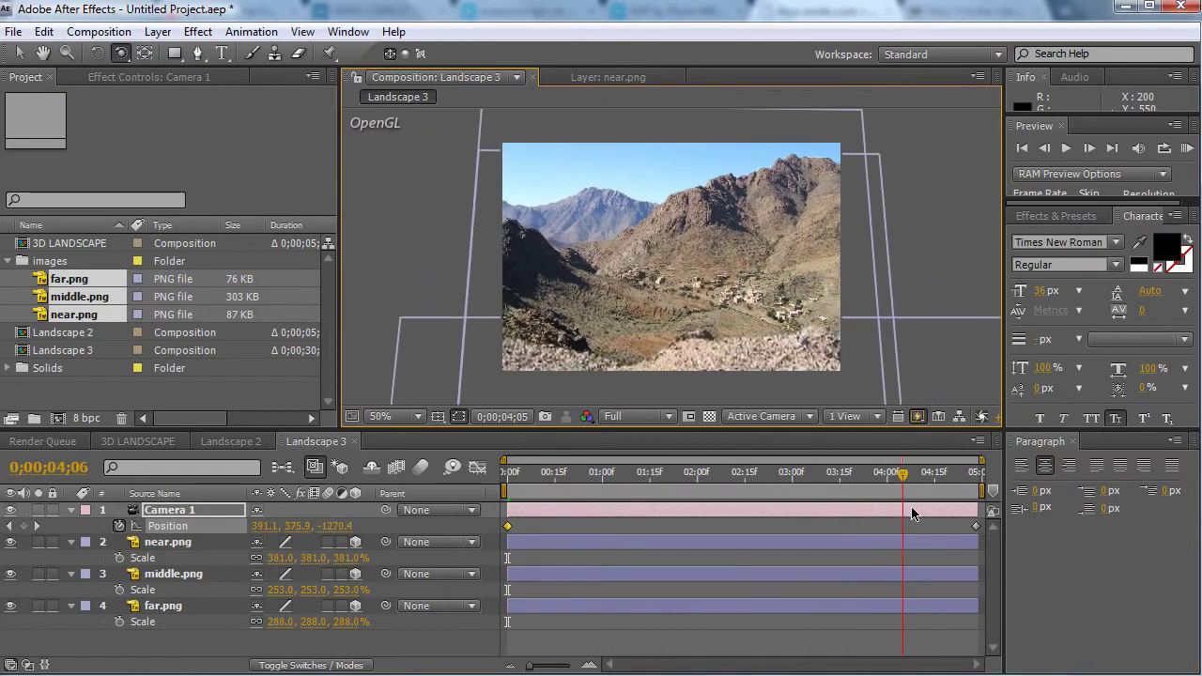
drag(620, 259, 692, 293)
drag(520, 477, 1015, 525)
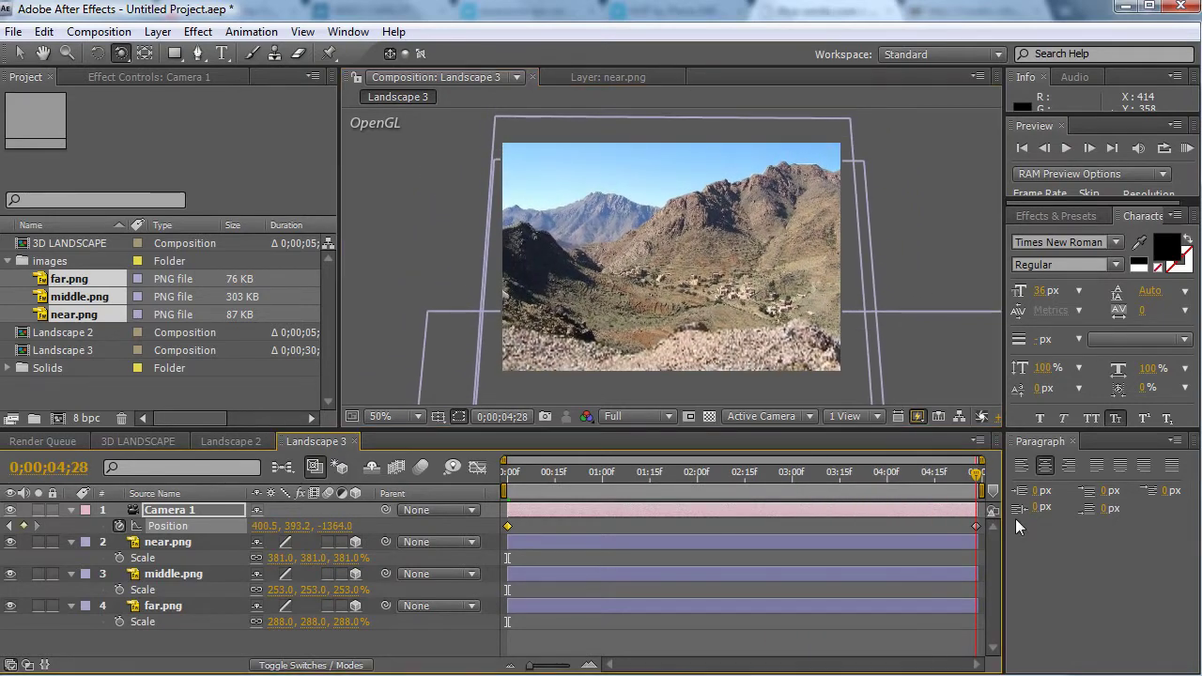
drag(511, 484, 1032, 467)
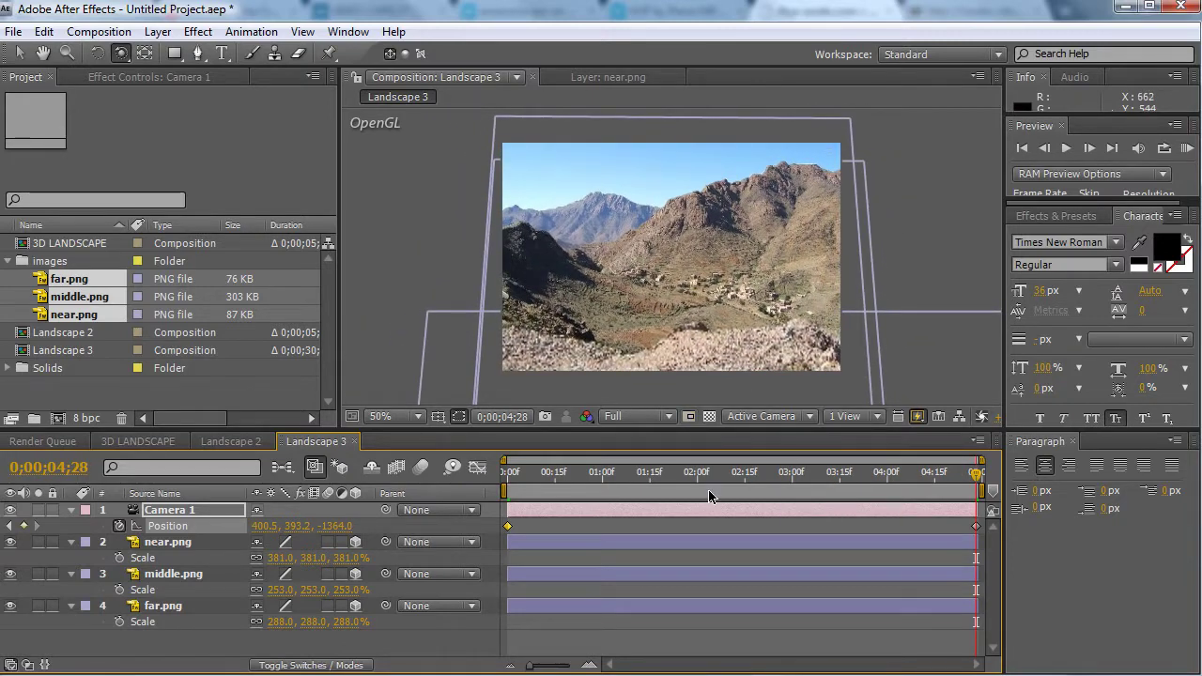
Collapse the shown properties of Camera 1 and all three image layers.
click(81, 511)
click(74, 517)
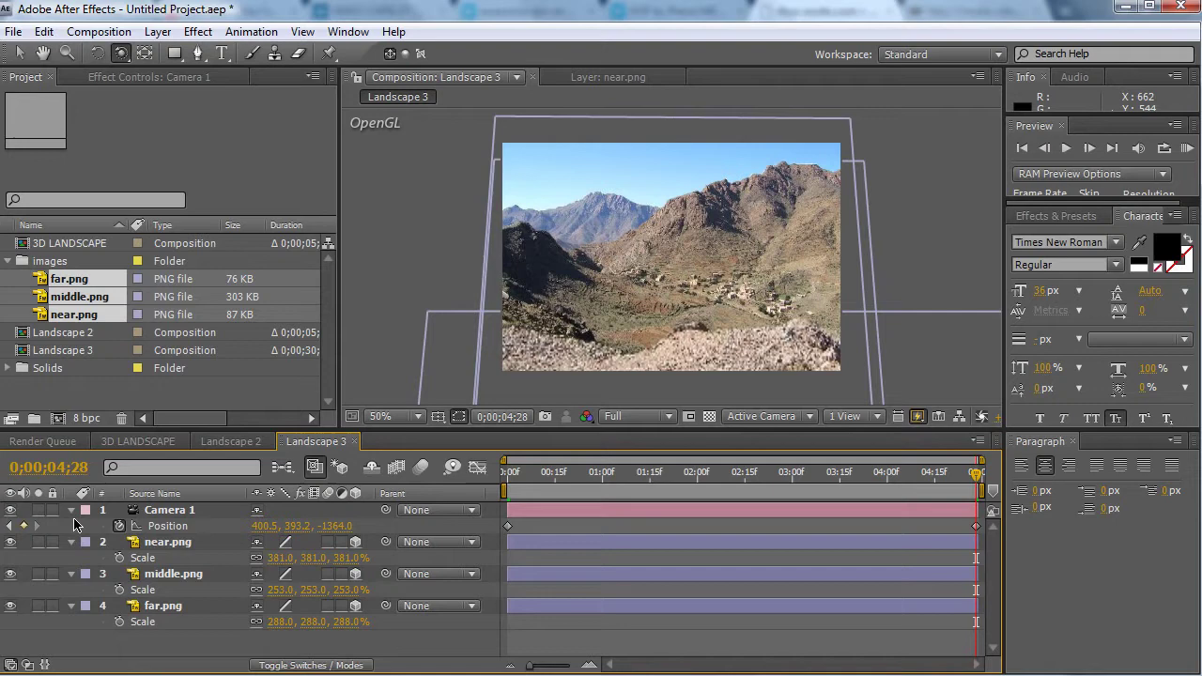
click(71, 510)
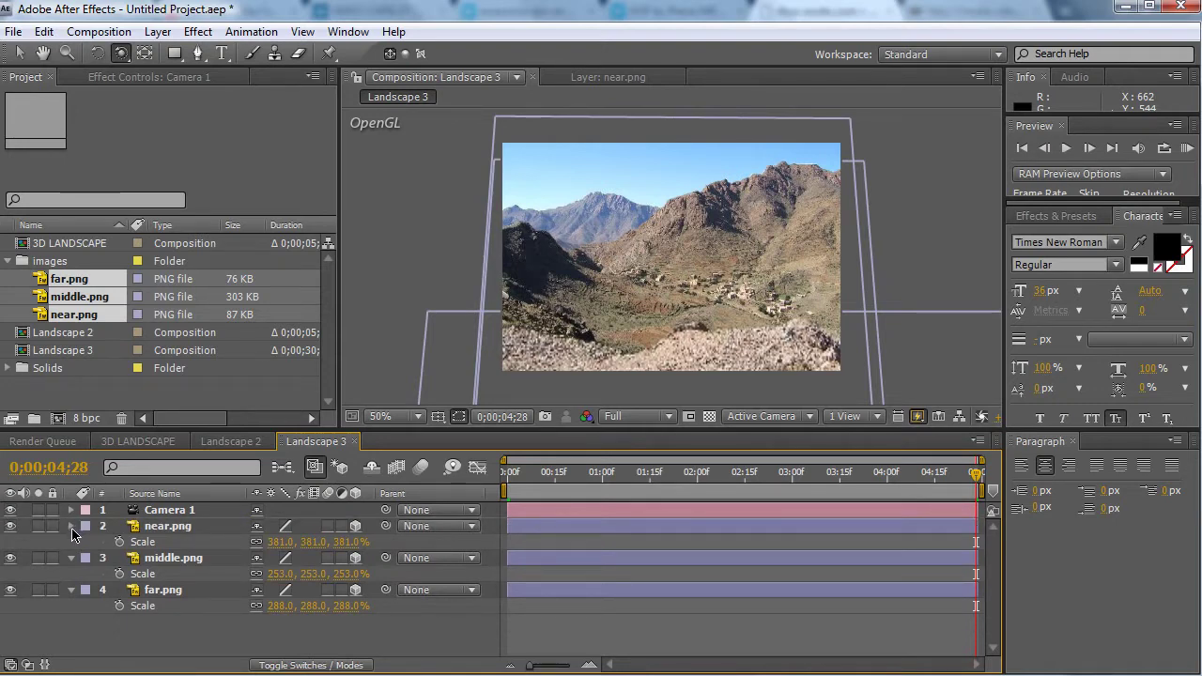
click(72, 526)
click(73, 509)
click(71, 542)
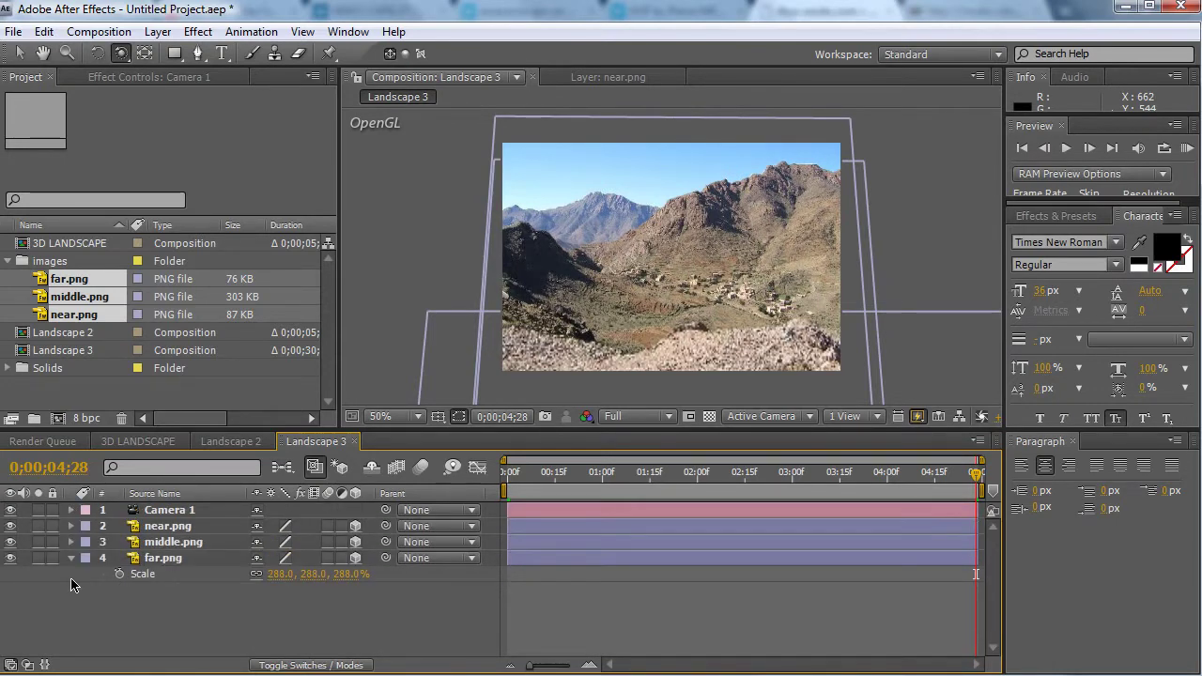
click(73, 559)
Play a RAM preview of Landscape 2 and examine the Curves effect on its adjustment layer.
click(127, 441)
click(246, 442)
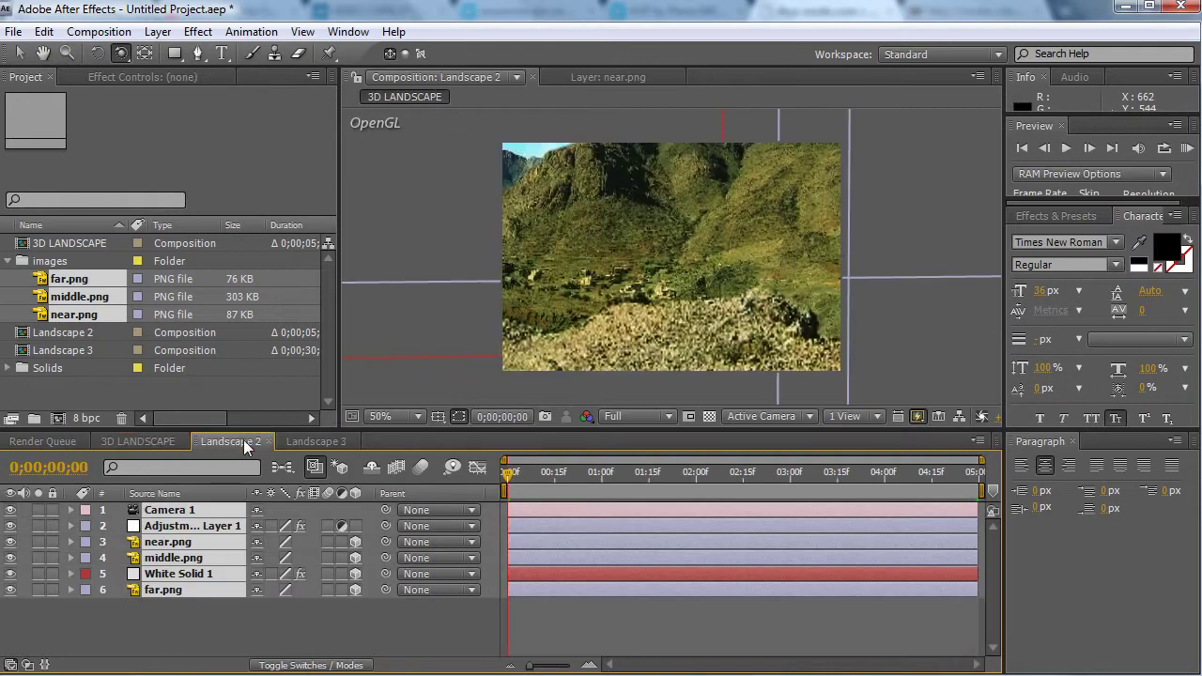
click(1186, 148)
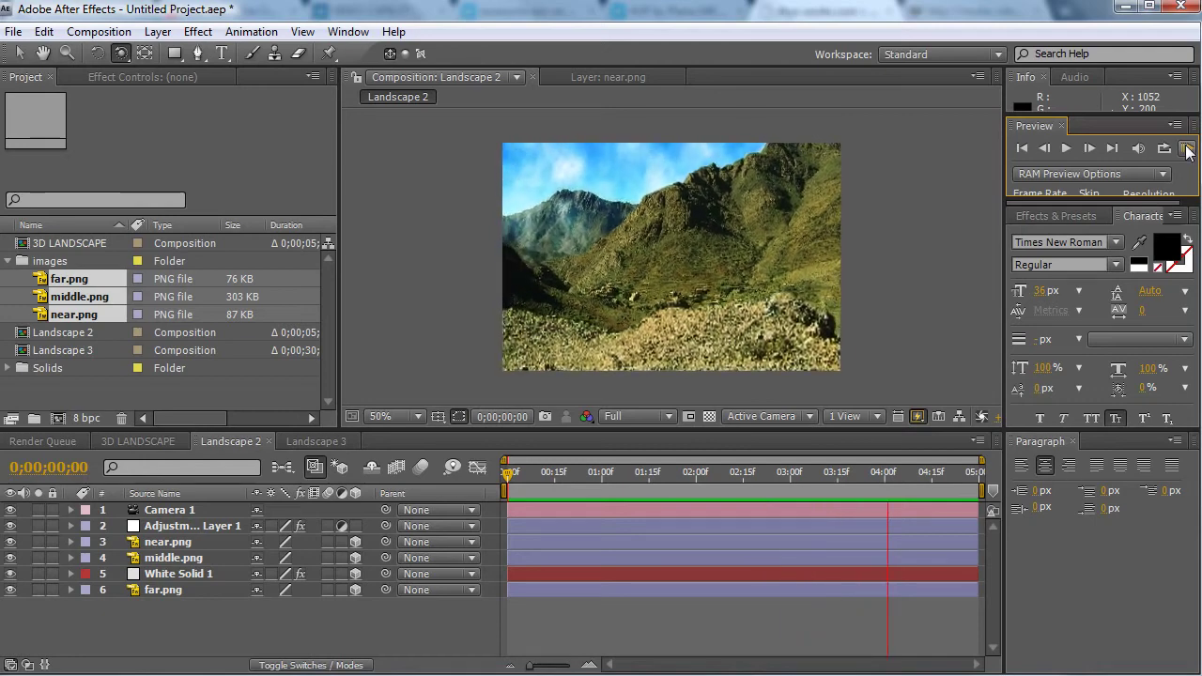
click(1185, 149)
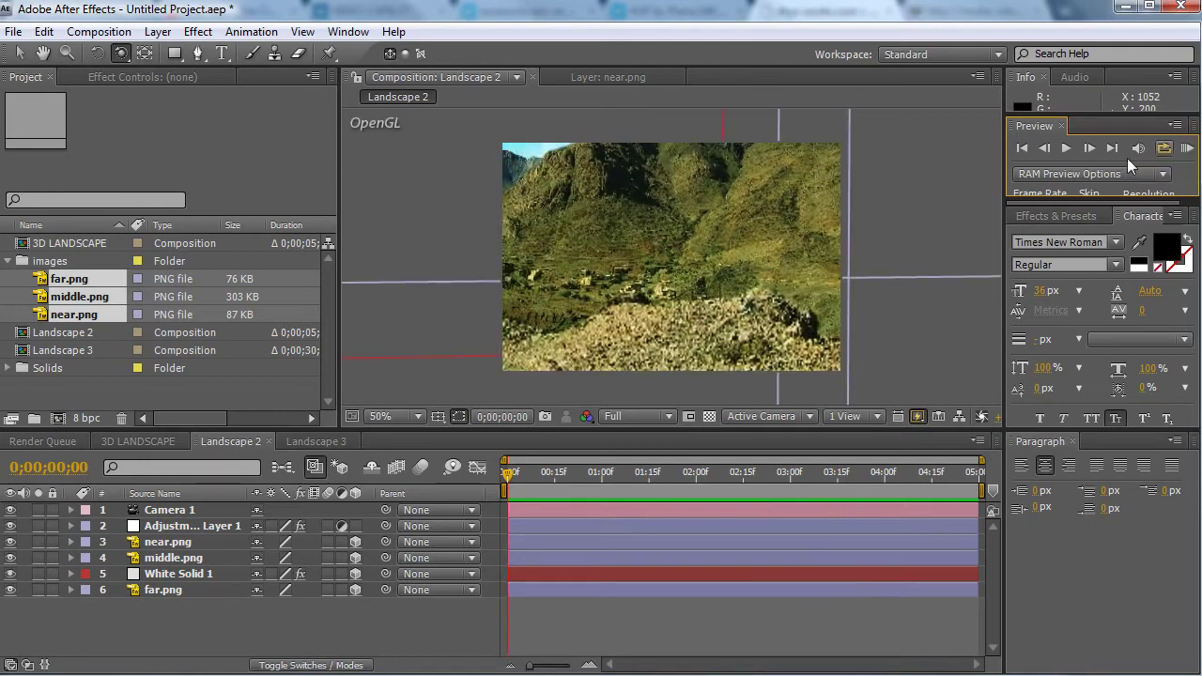
click(132, 84)
click(163, 525)
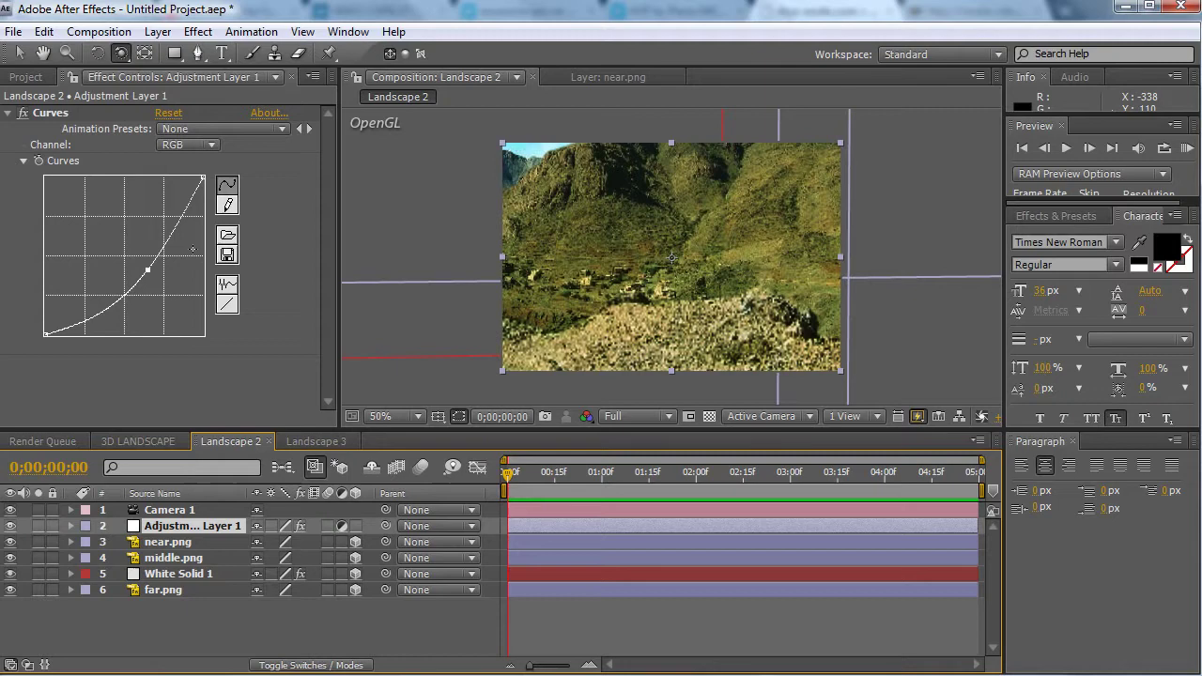
Add a new adjustment layer to Landscape 3 and place it between Camera 1 and near.png.
click(316, 445)
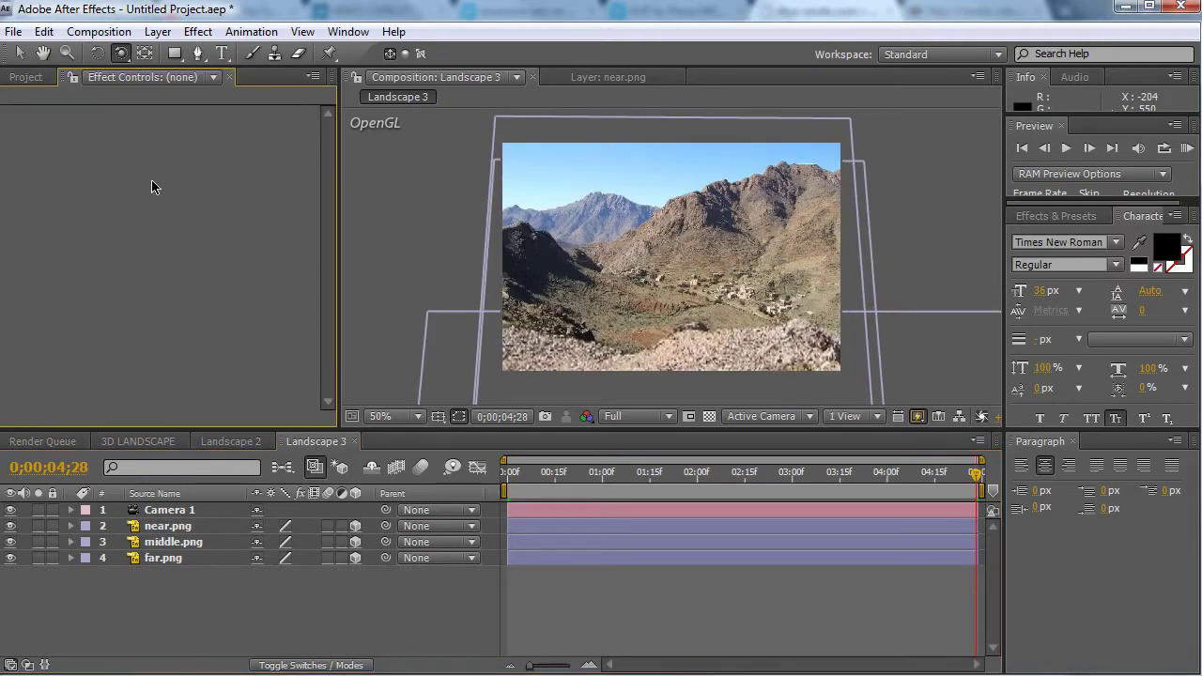
right_click(169, 597)
mouse_move(257, 606)
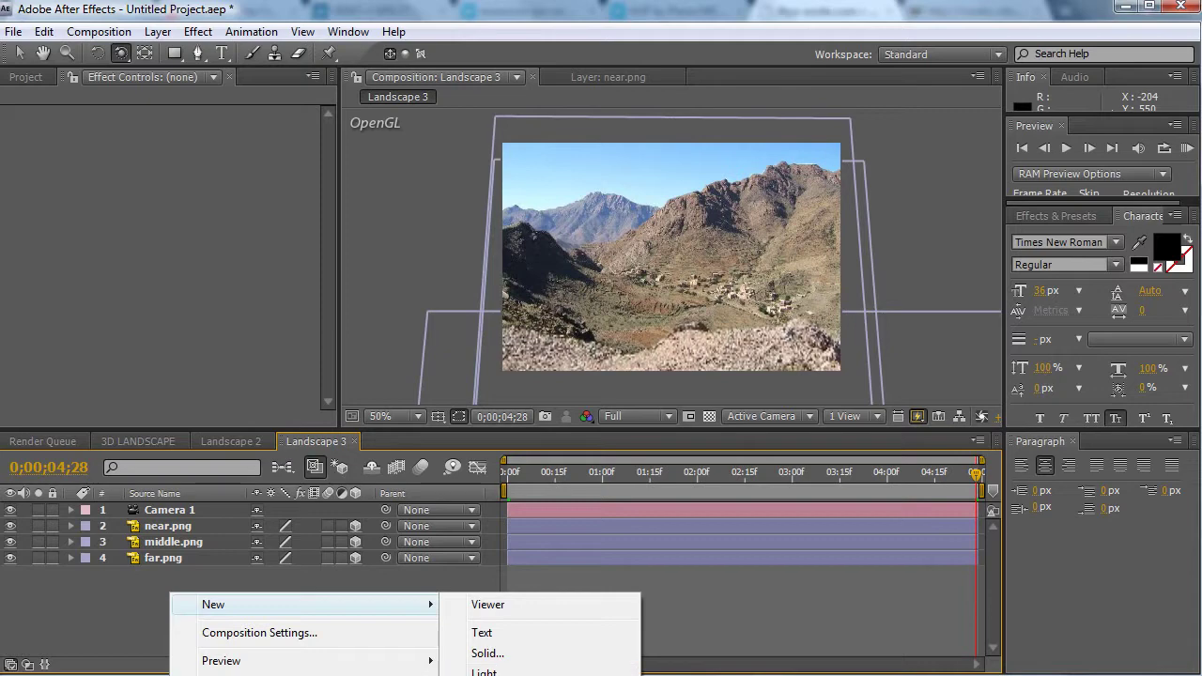
click(514, 675)
mouse_move(185, 518)
mouse_down()
mouse_move(193, 561)
mouse_move(195, 537)
mouse_up()
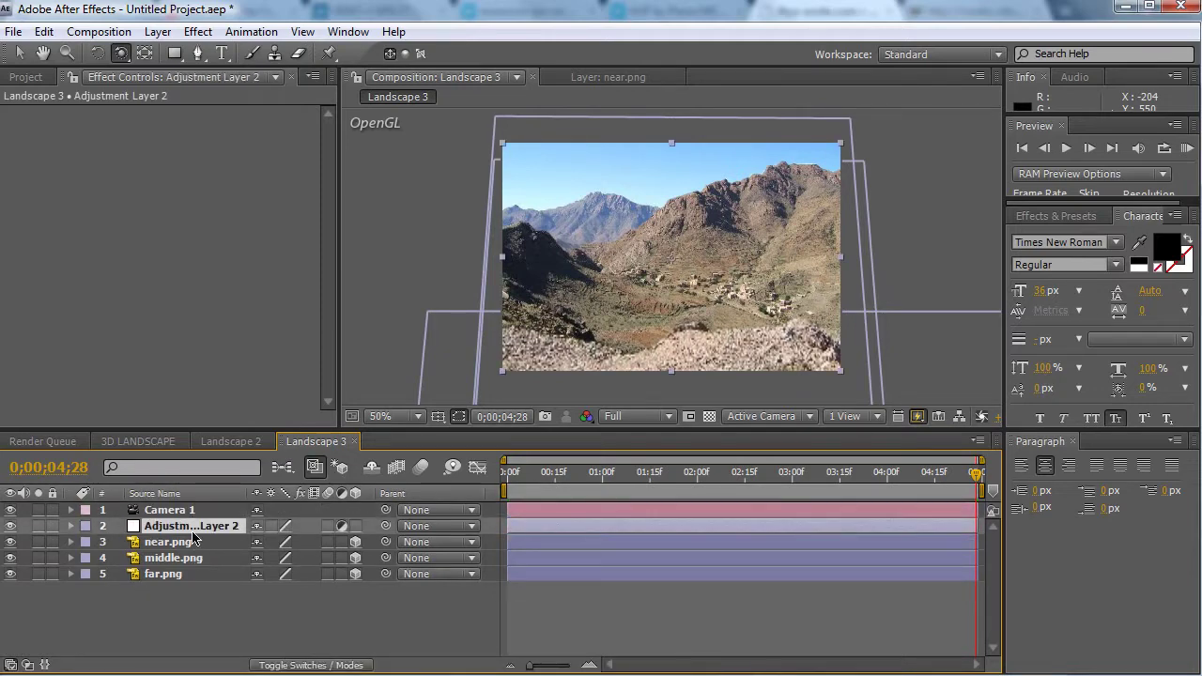
Apply a Curves effect to the Landscape 3 adjustment layer and pull the middle of the RGB curve down to darken the image.
click(198, 31)
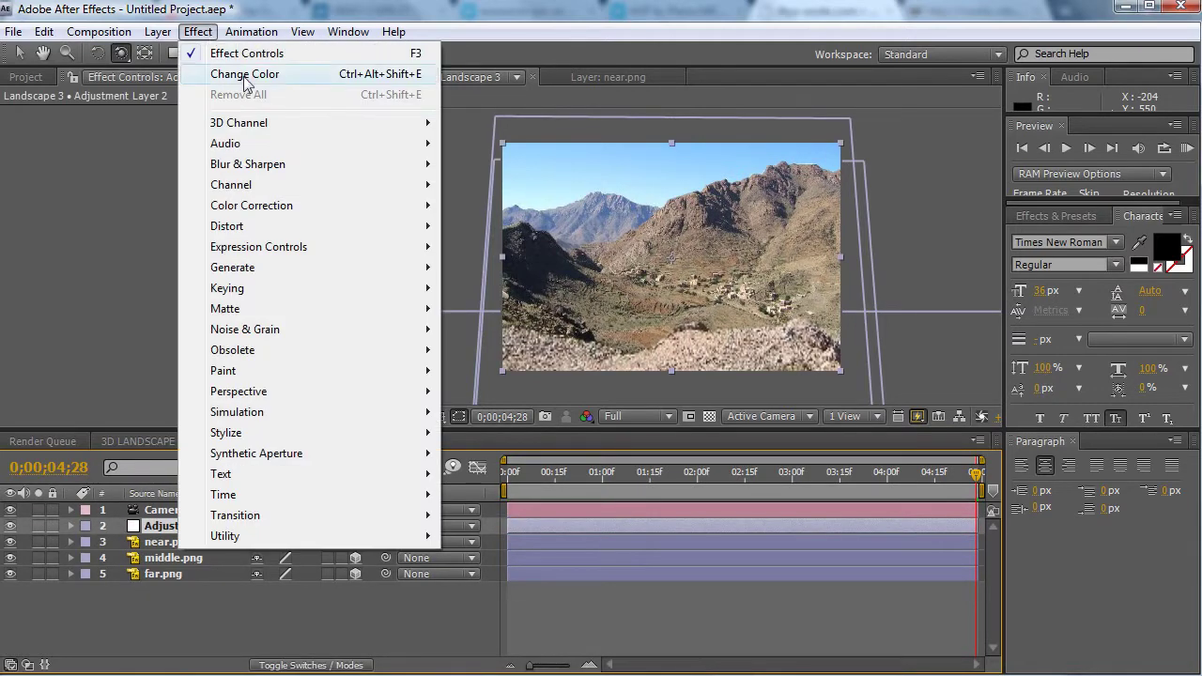
mouse_move(328, 208)
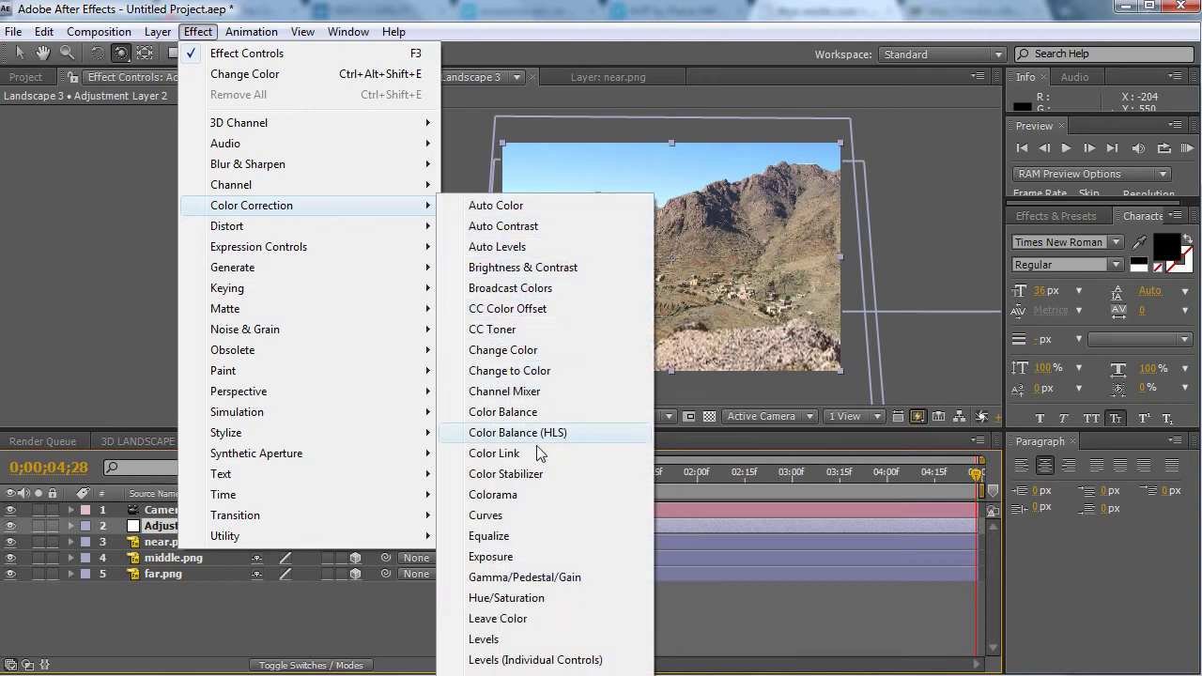
click(485, 515)
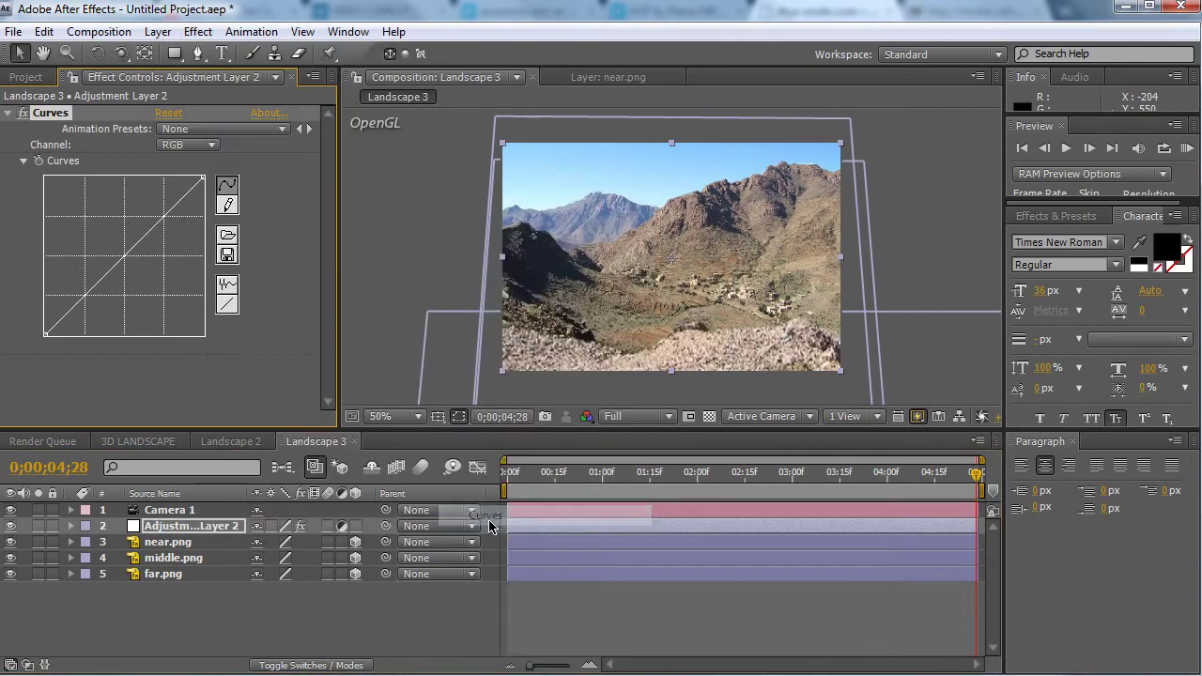
click(130, 287)
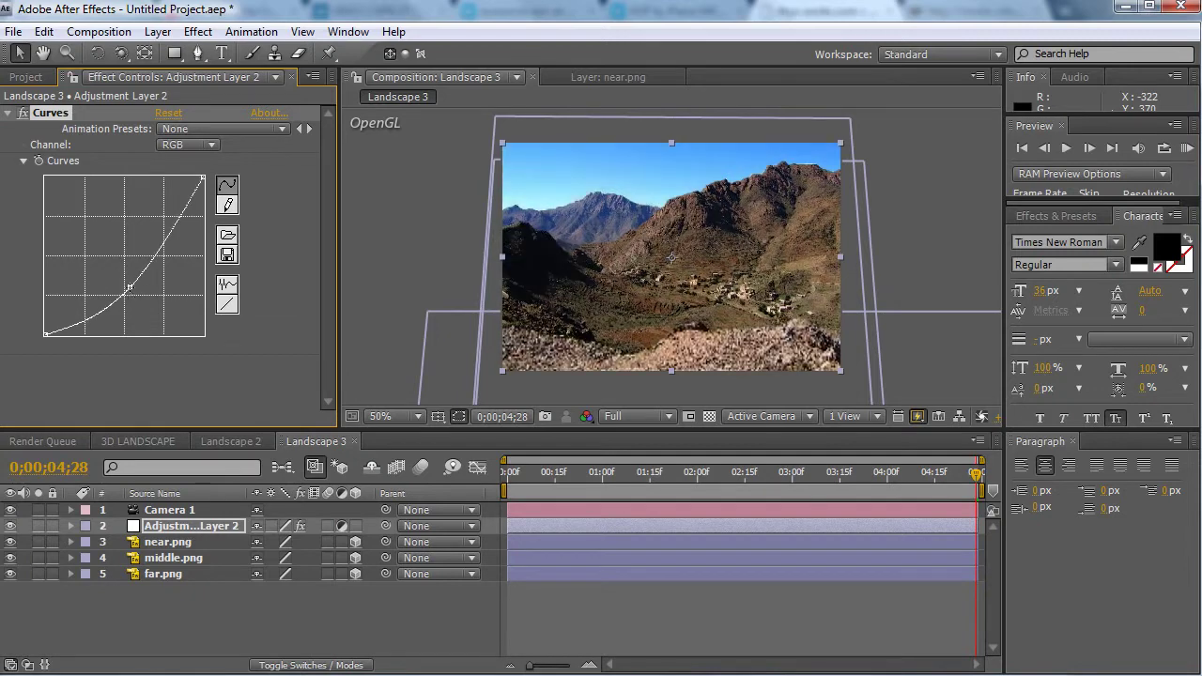
Raise the middle of the Green channel curve clearly and that of the Blue channel curve slightly.
click(188, 145)
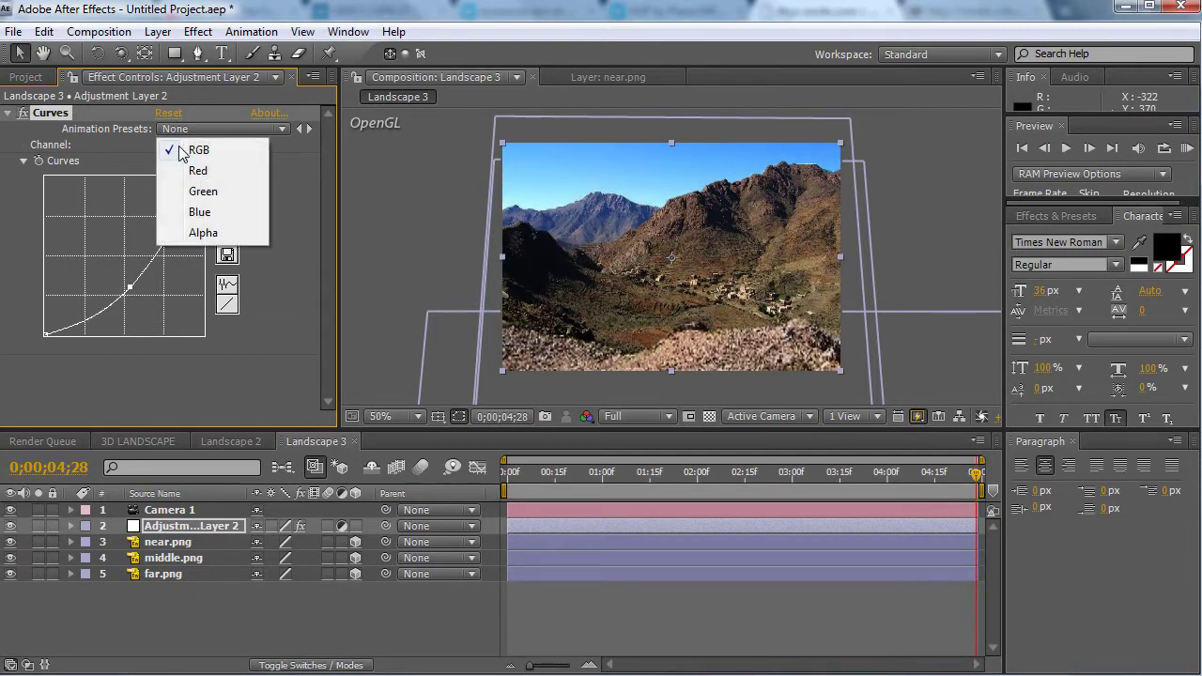
click(193, 191)
drag(131, 252, 112, 242)
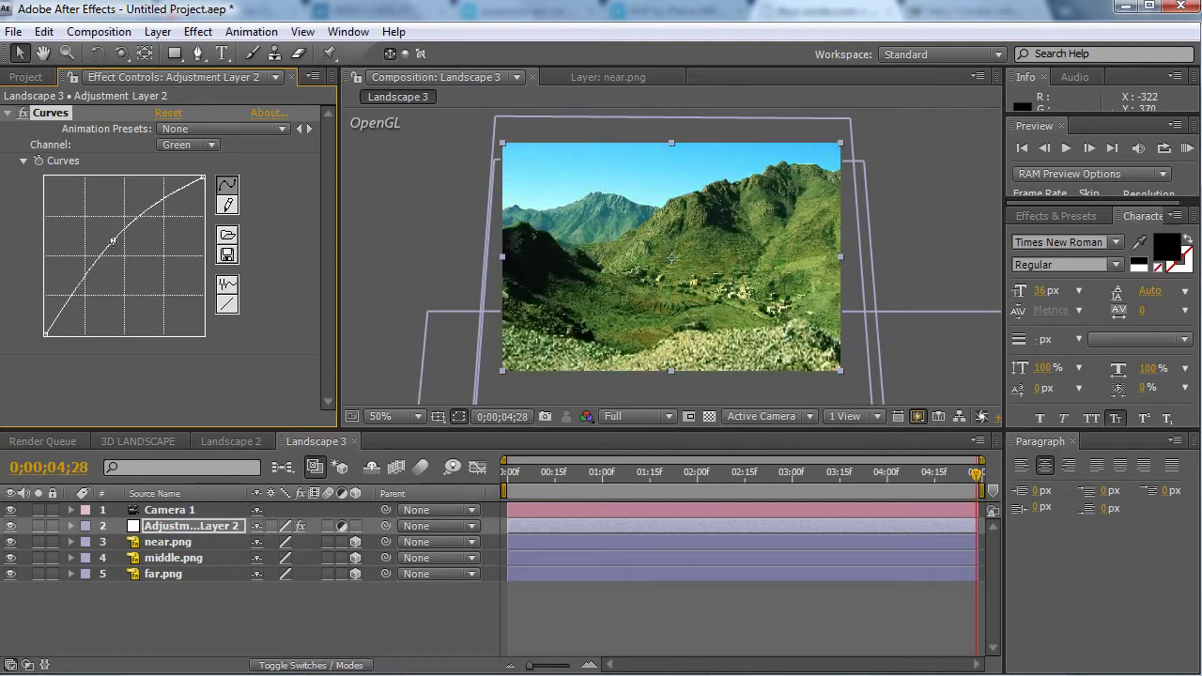
click(178, 145)
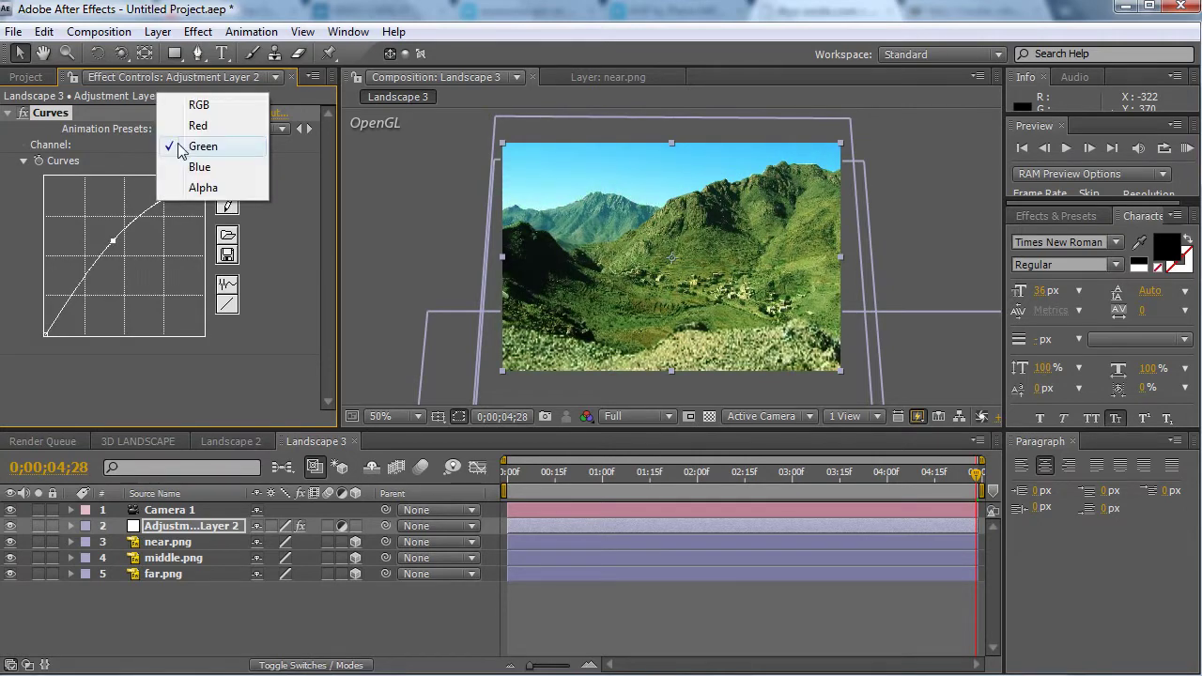
click(188, 167)
click(124, 249)
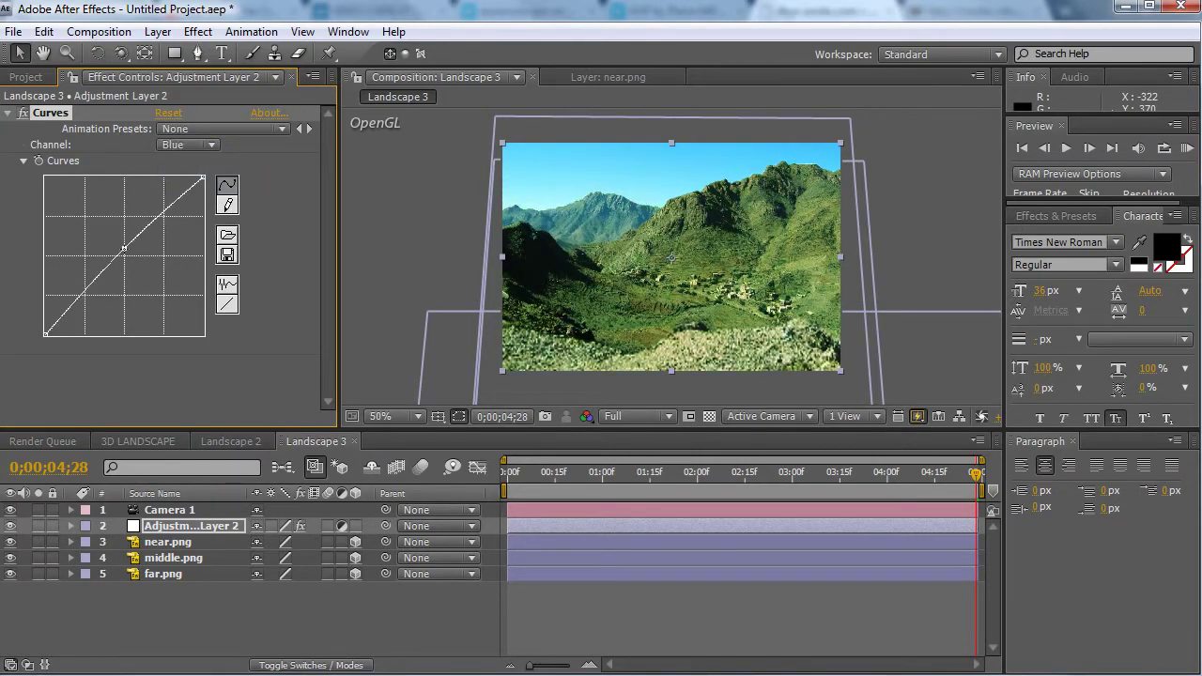
Lower the middle of the Red channel curve slightly.
click(208, 146)
click(188, 105)
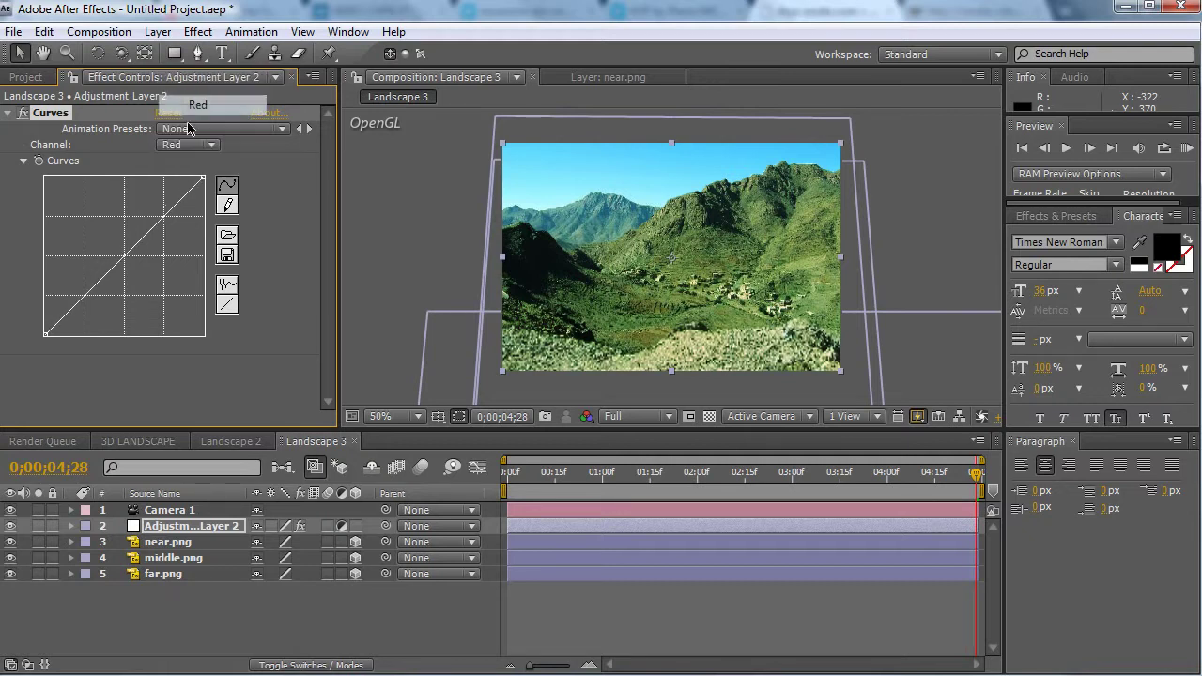
click(127, 260)
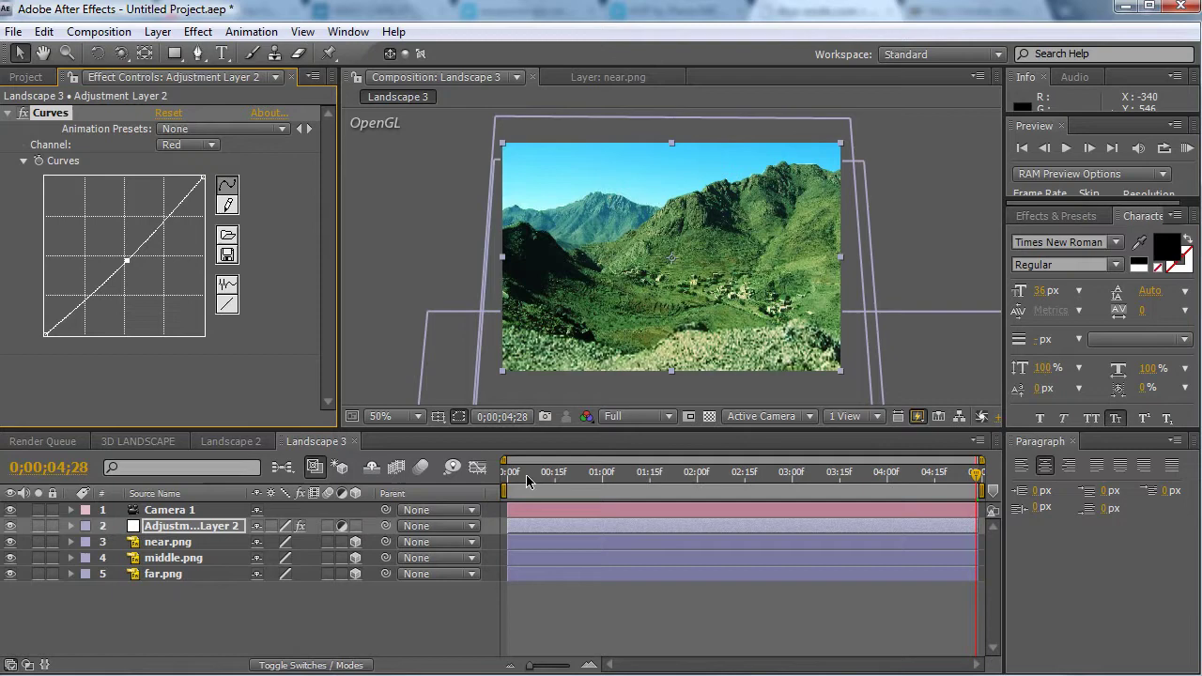
Return Landscape 3 to its first frame, compare it with Landscape 2, and play a RAM preview of the graded move.
drag(523, 477, 382, 467)
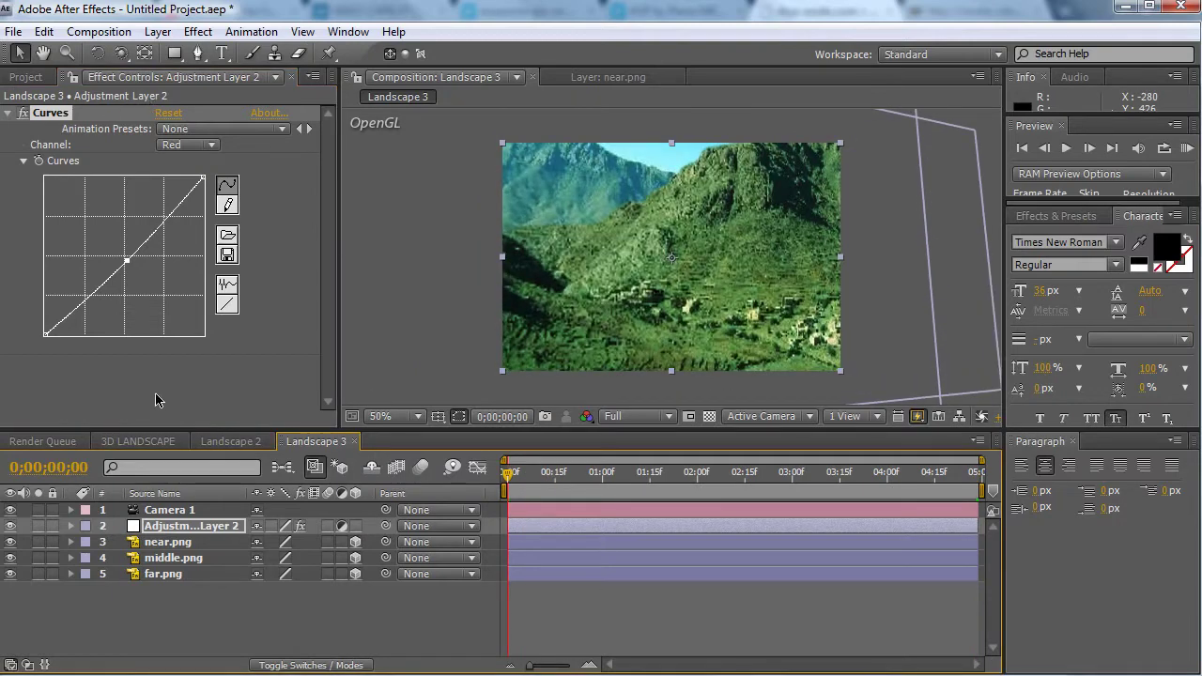
click(222, 441)
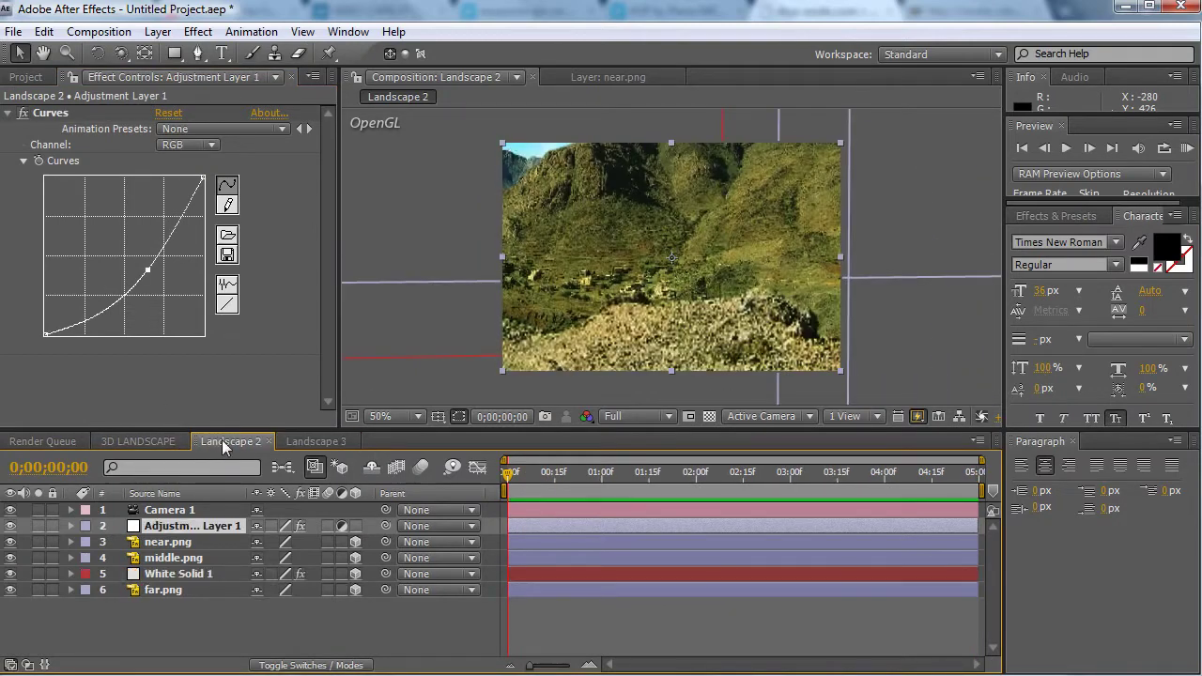
click(316, 441)
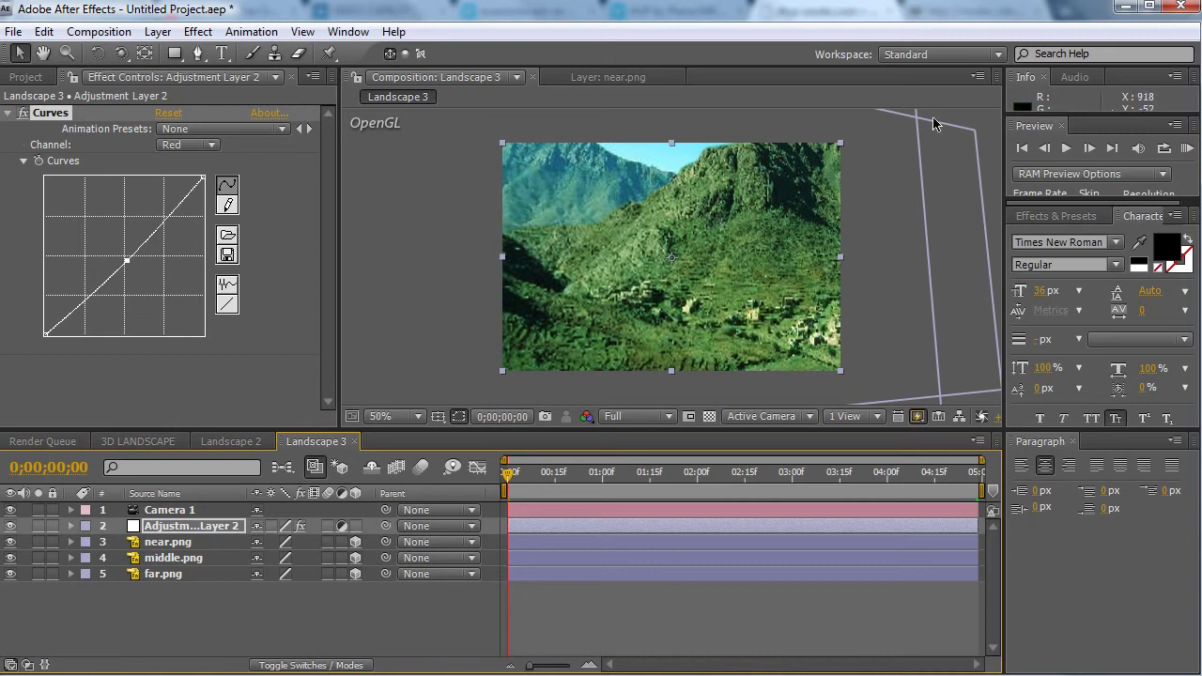
click(1186, 149)
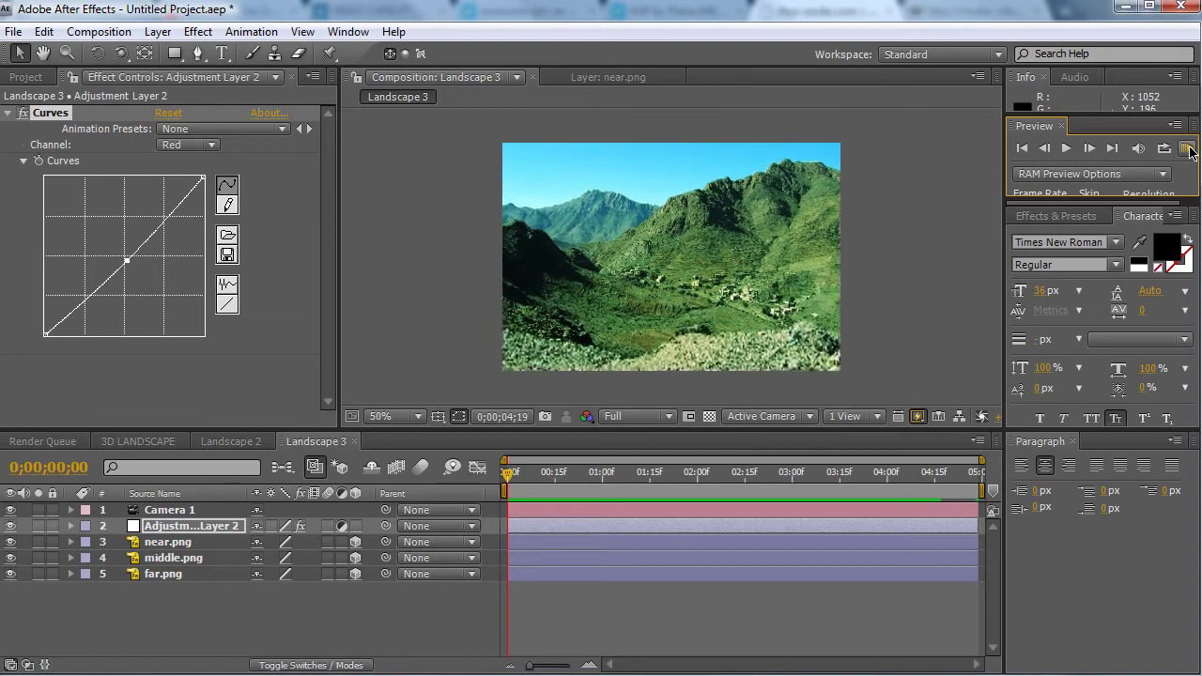
click(1187, 150)
click(1187, 150)
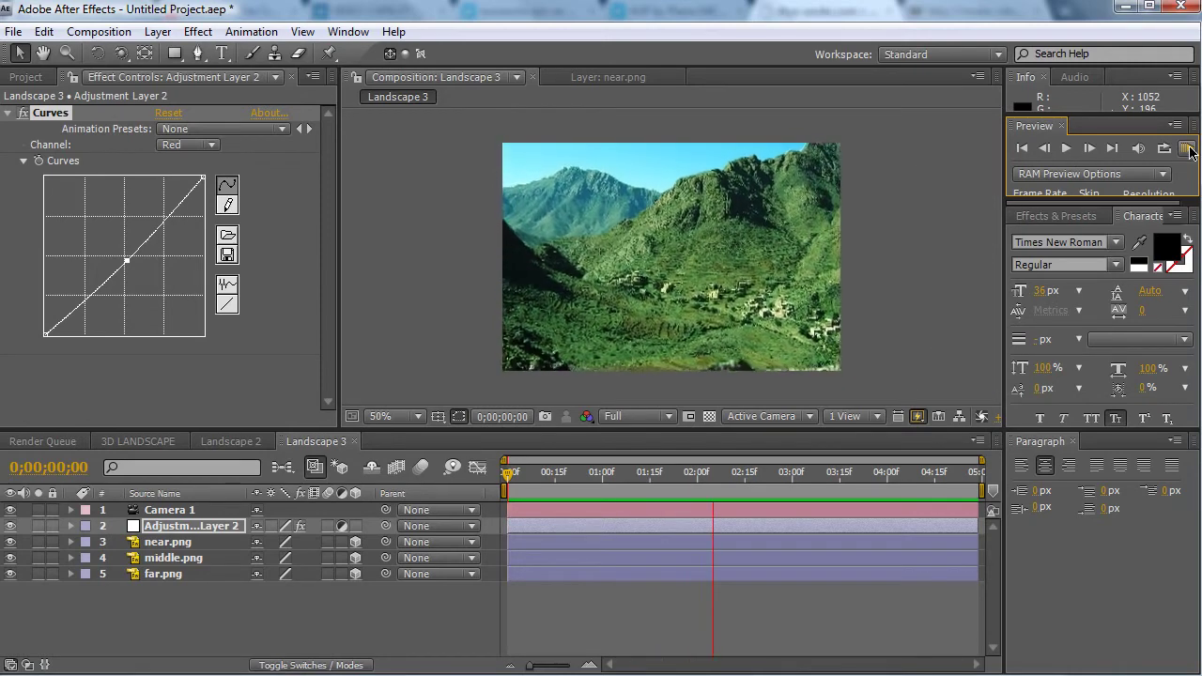
click(1187, 151)
Show Camera 1's Position property in Landscape 3 and apply Easy Ease to its first and last keyframes.
click(200, 582)
click(169, 510)
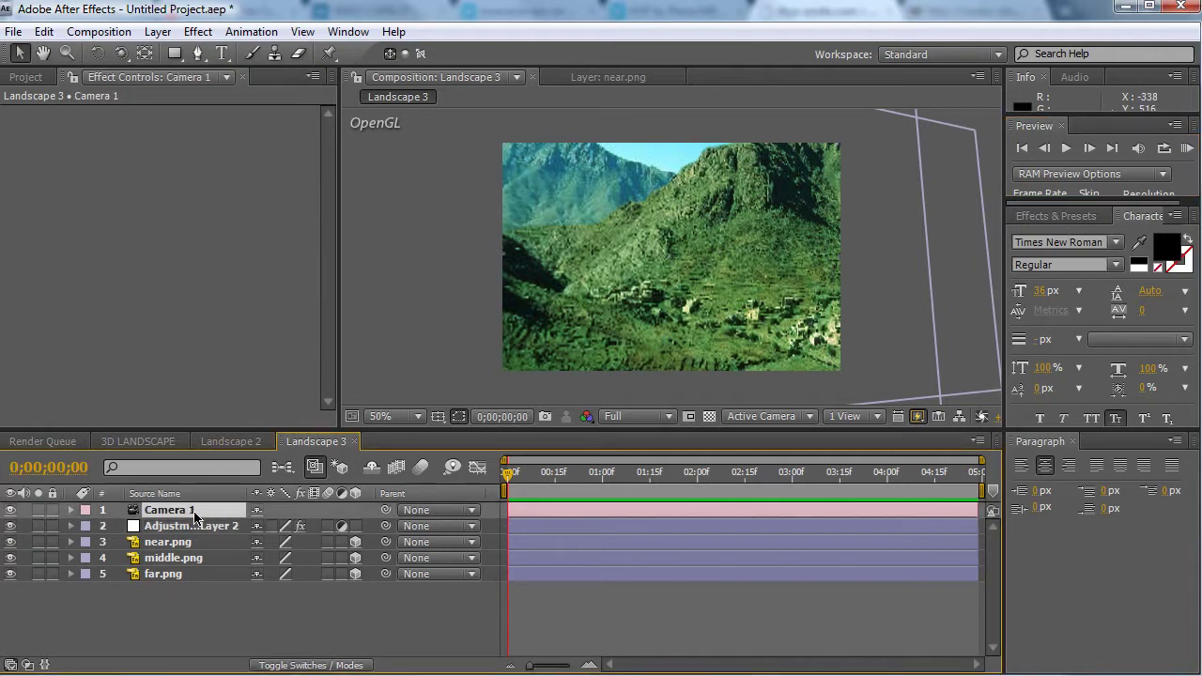
key(p)
click(507, 527)
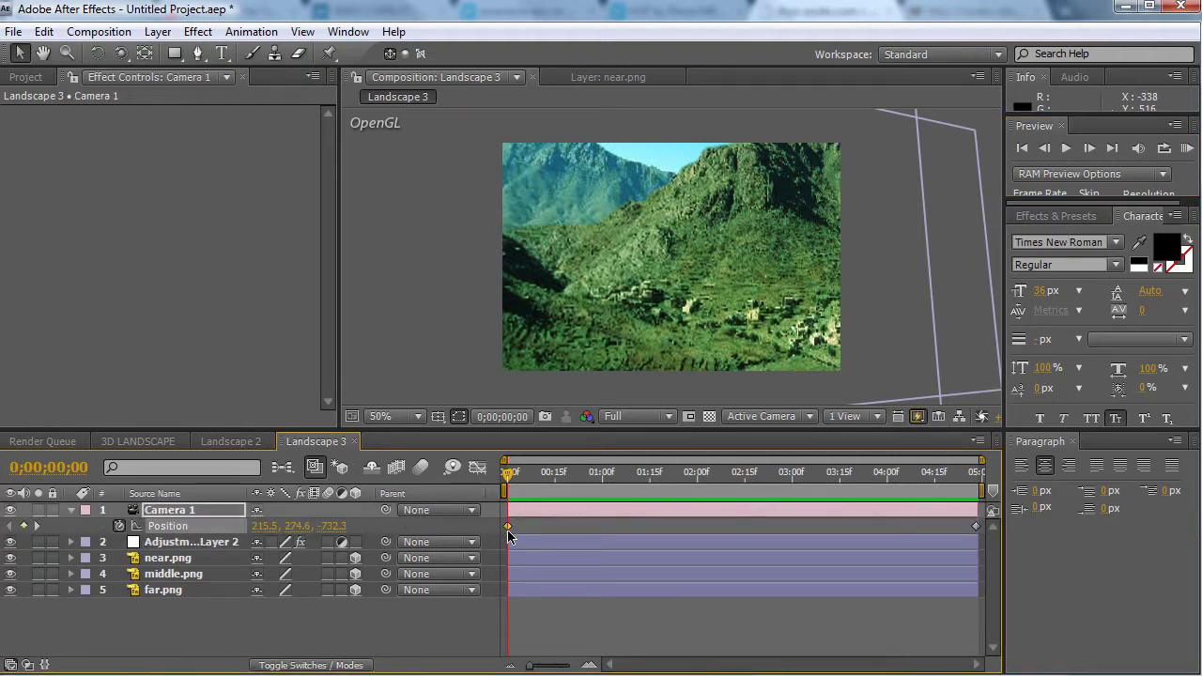
right_click(508, 527)
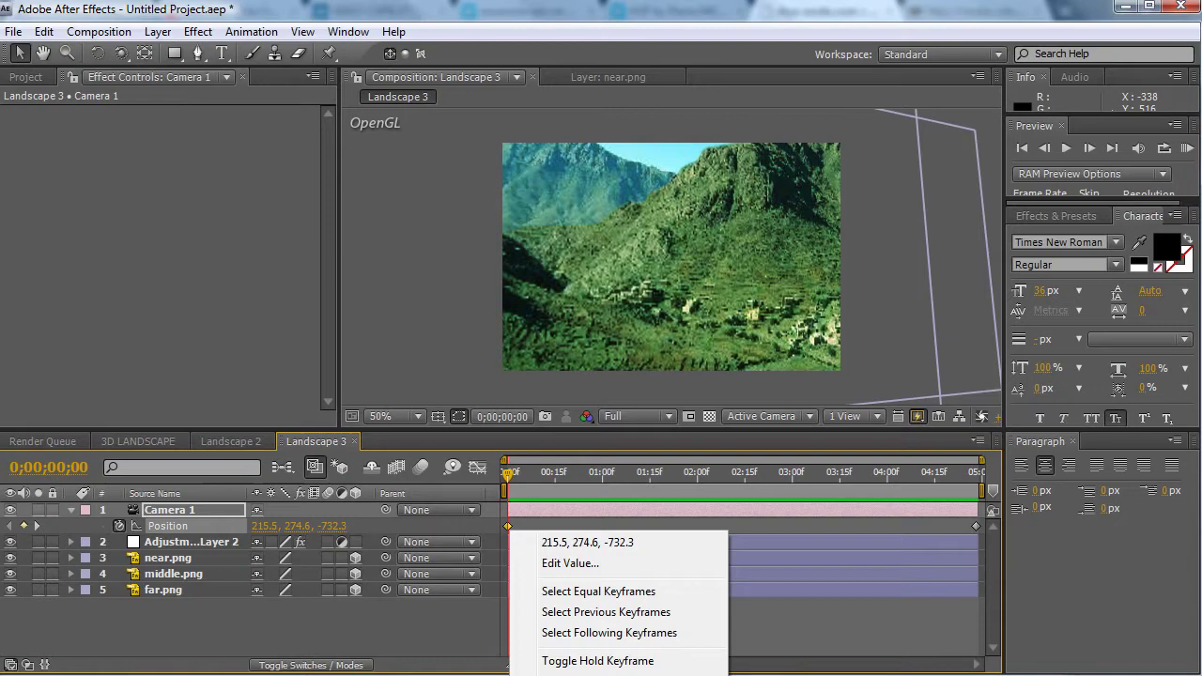
click(977, 527)
right_click(976, 527)
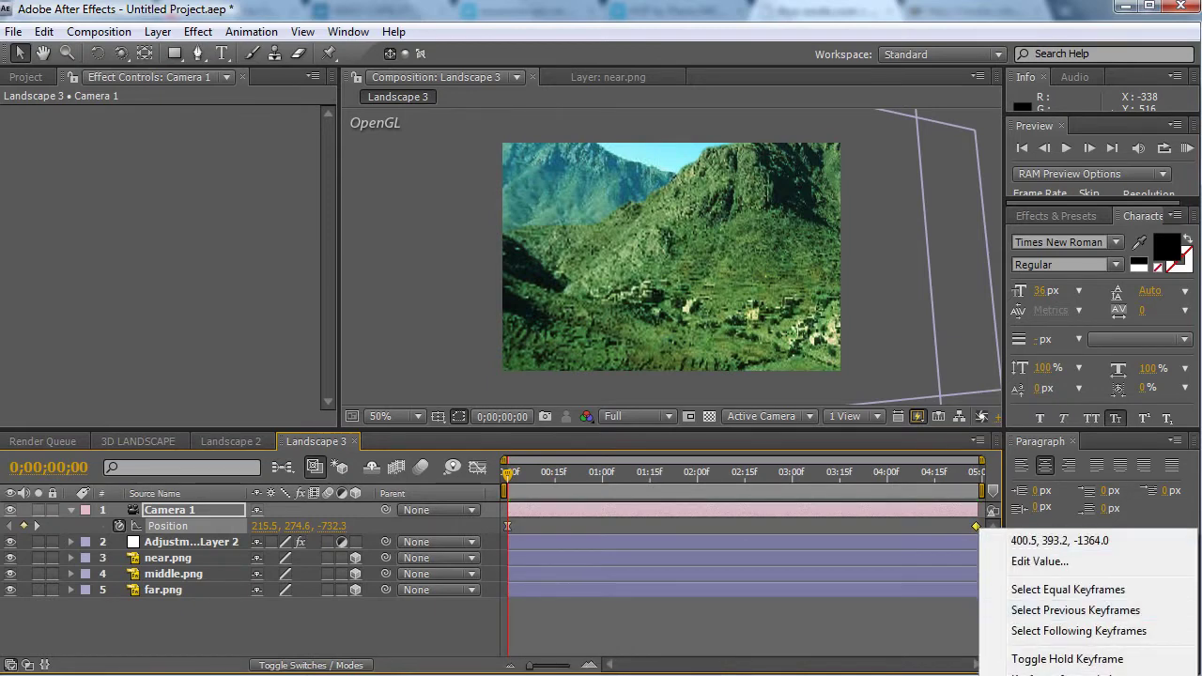
key(F9)
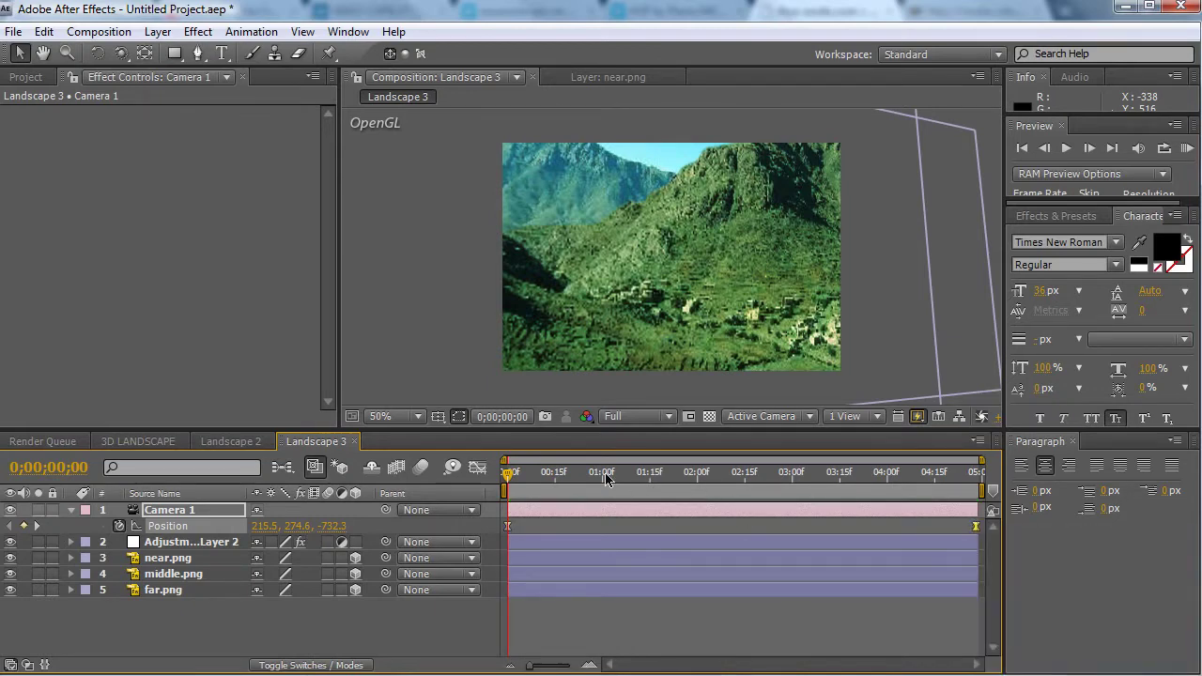
Preview the eased camera move in Landscape 3 and compare it with the clouds in Landscape 2.
key(space)
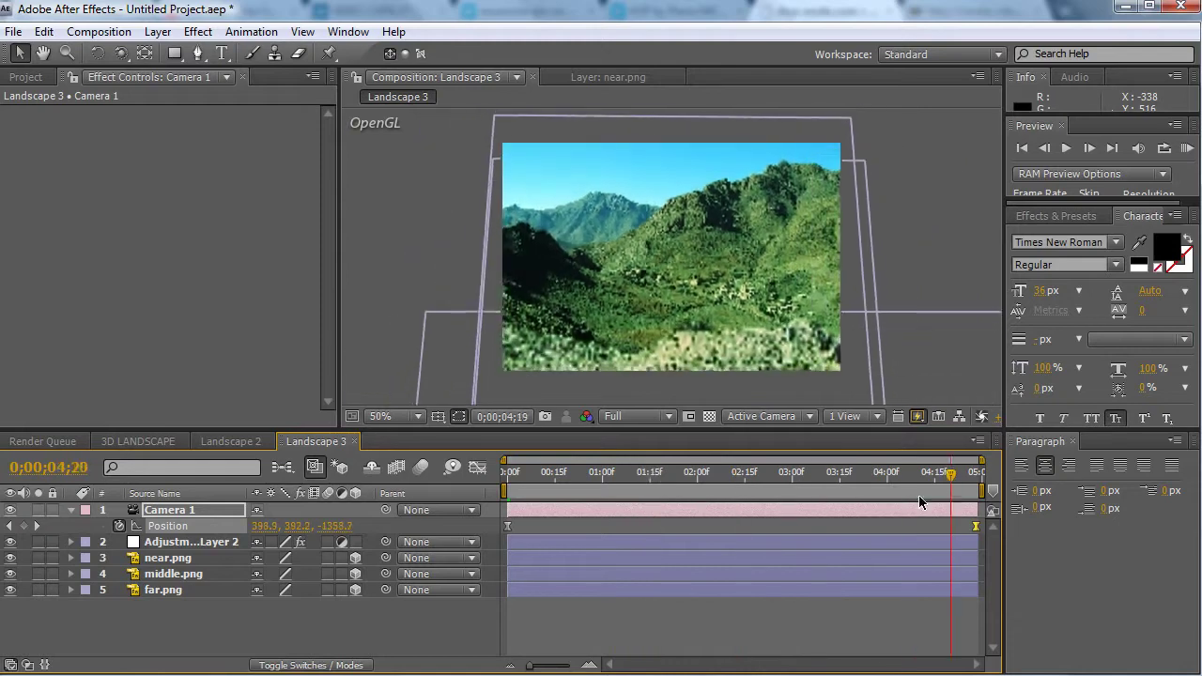
click(1188, 148)
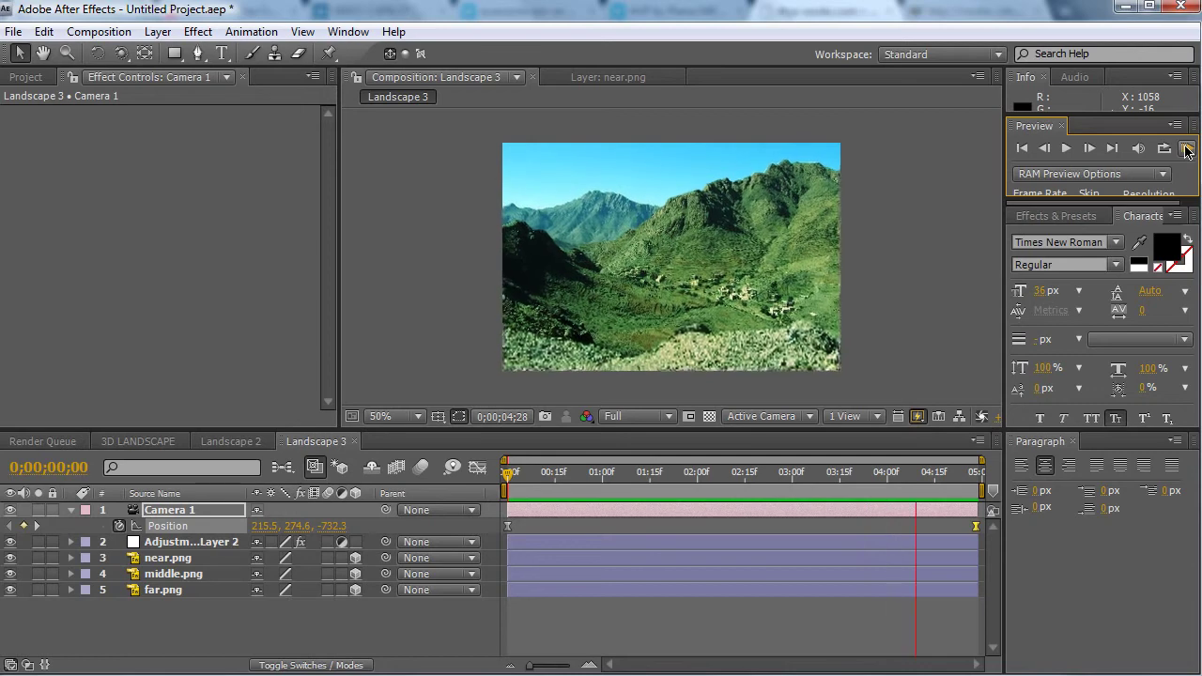
click(1188, 150)
drag(746, 474, 906, 487)
click(208, 442)
key(space)
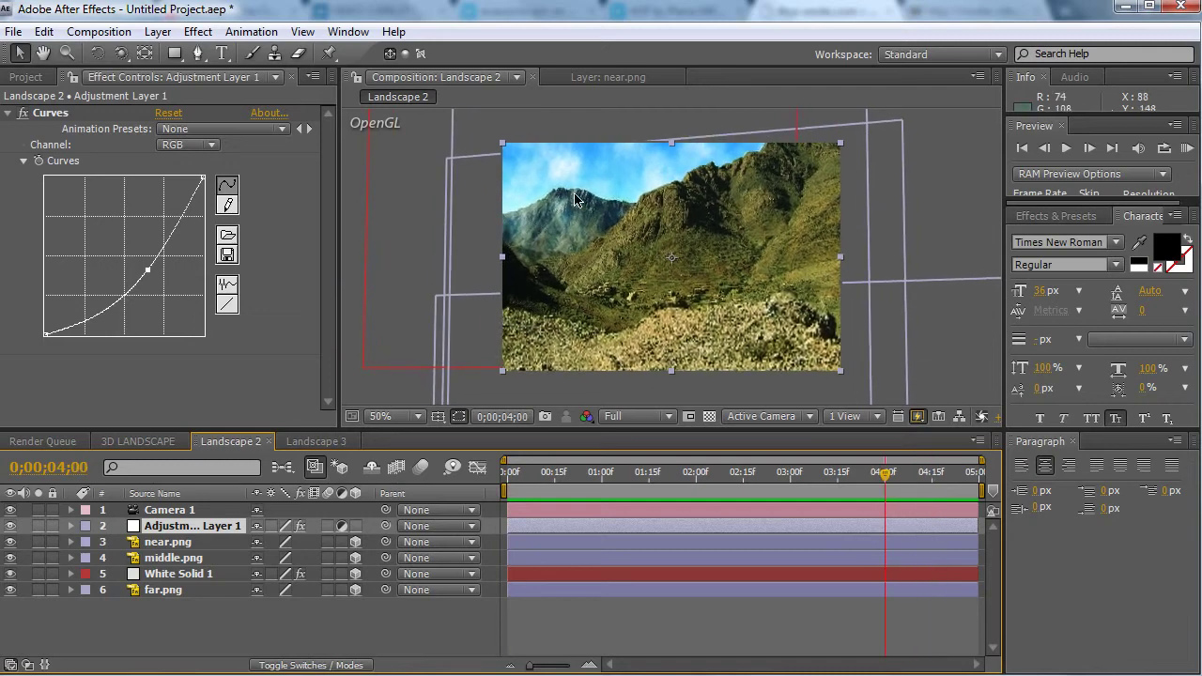
Create a white 720 x 486 px solid in Landscape 3 and place it between middle.png and far.png.
click(317, 442)
right_click(205, 645)
right_click(153, 645)
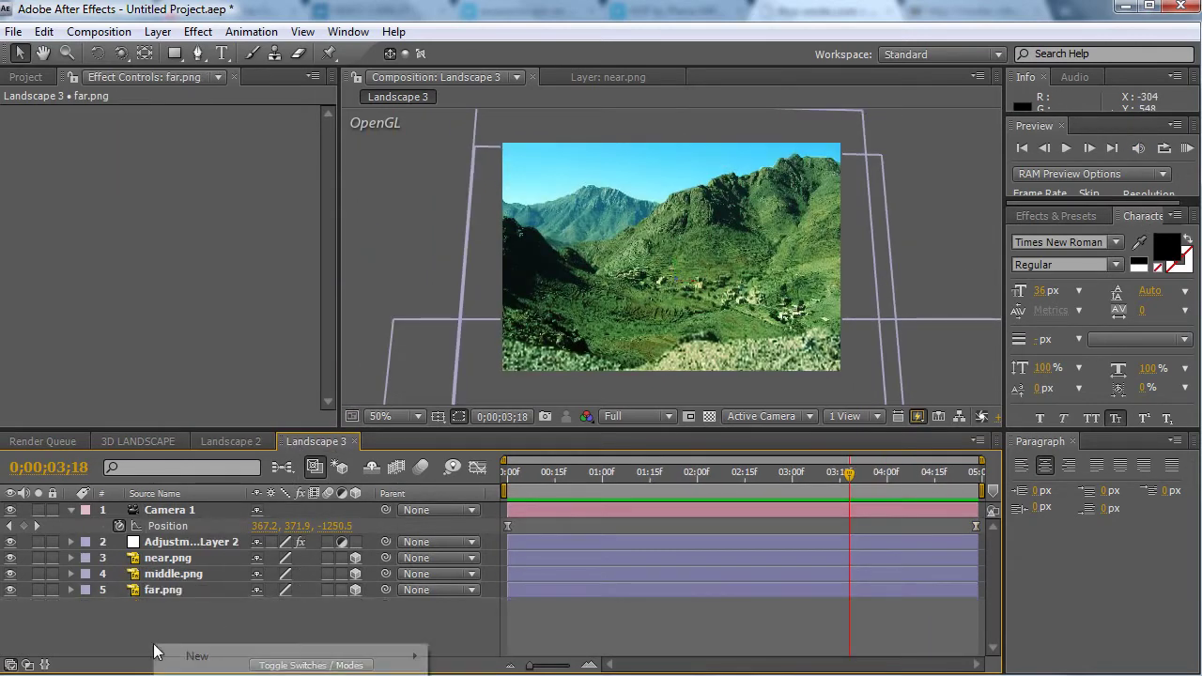
mouse_move(218, 660)
click(471, 675)
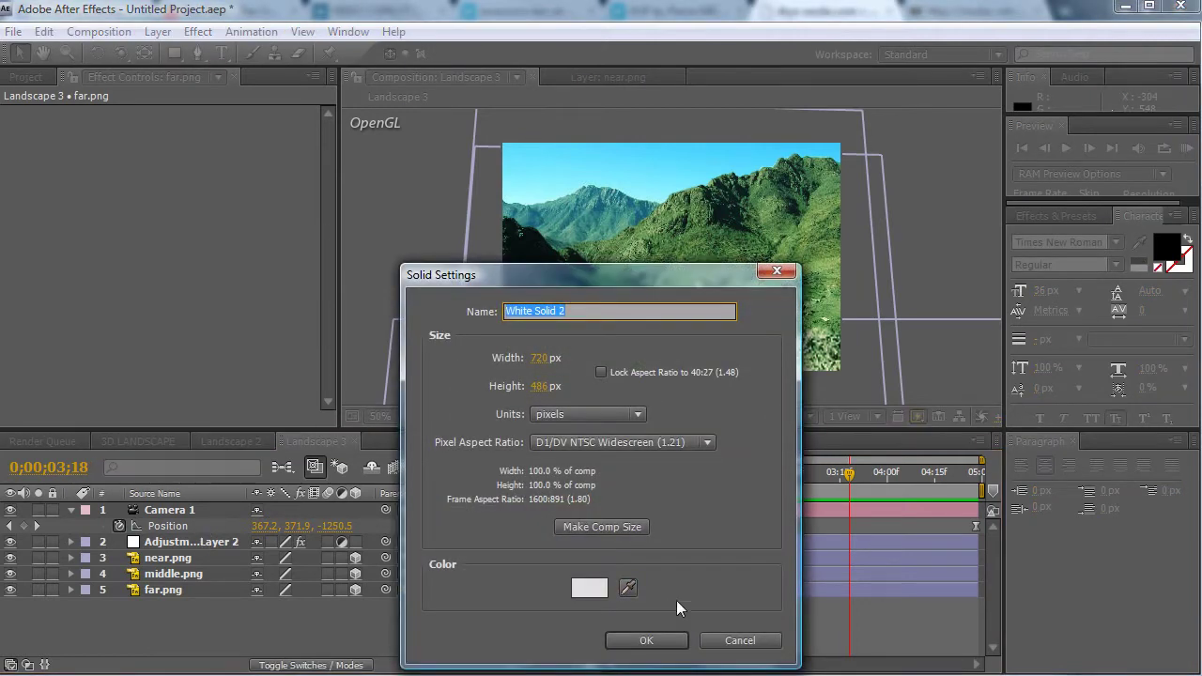
click(646, 640)
drag(184, 512, 218, 599)
Make White Solid 2 a 3D layer, scale it to 258%, and position it to cover the sky behind the middle mountains.
click(162, 605)
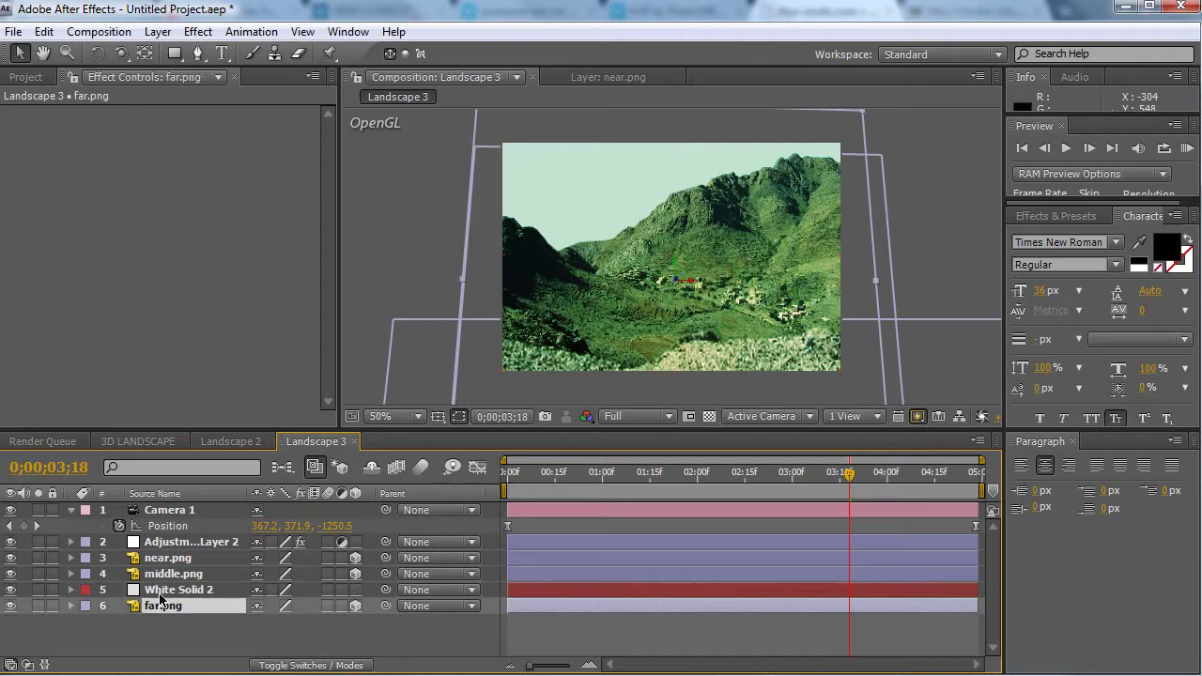
click(163, 573)
click(162, 606)
click(165, 590)
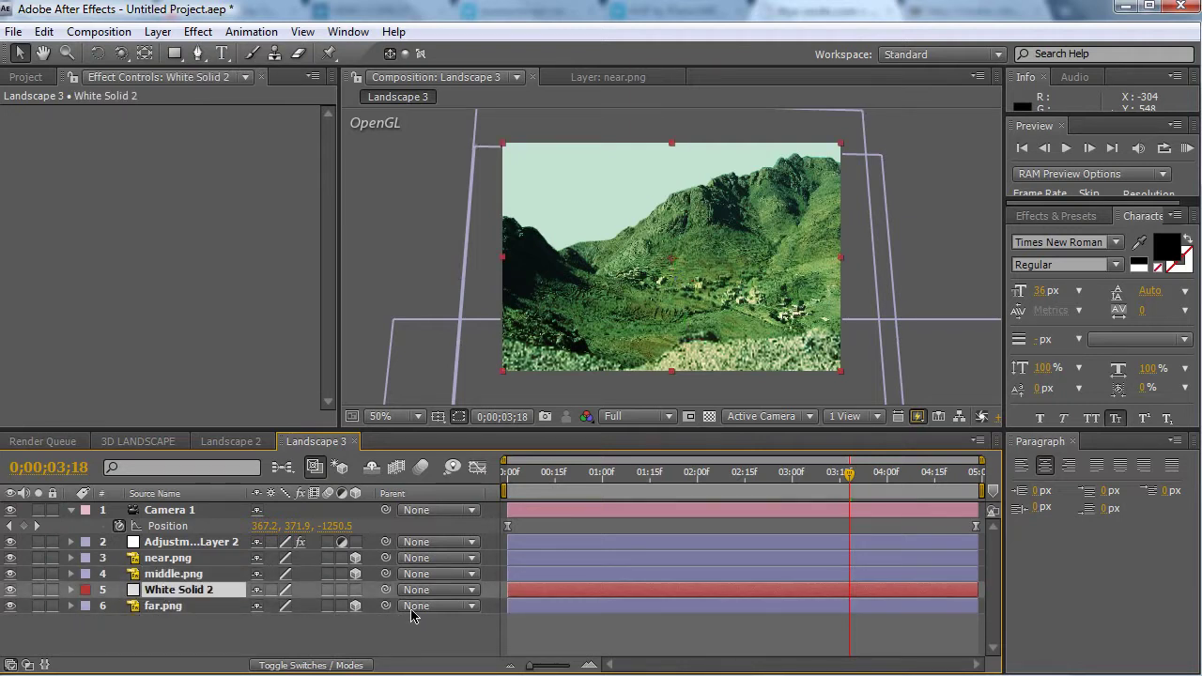
click(355, 589)
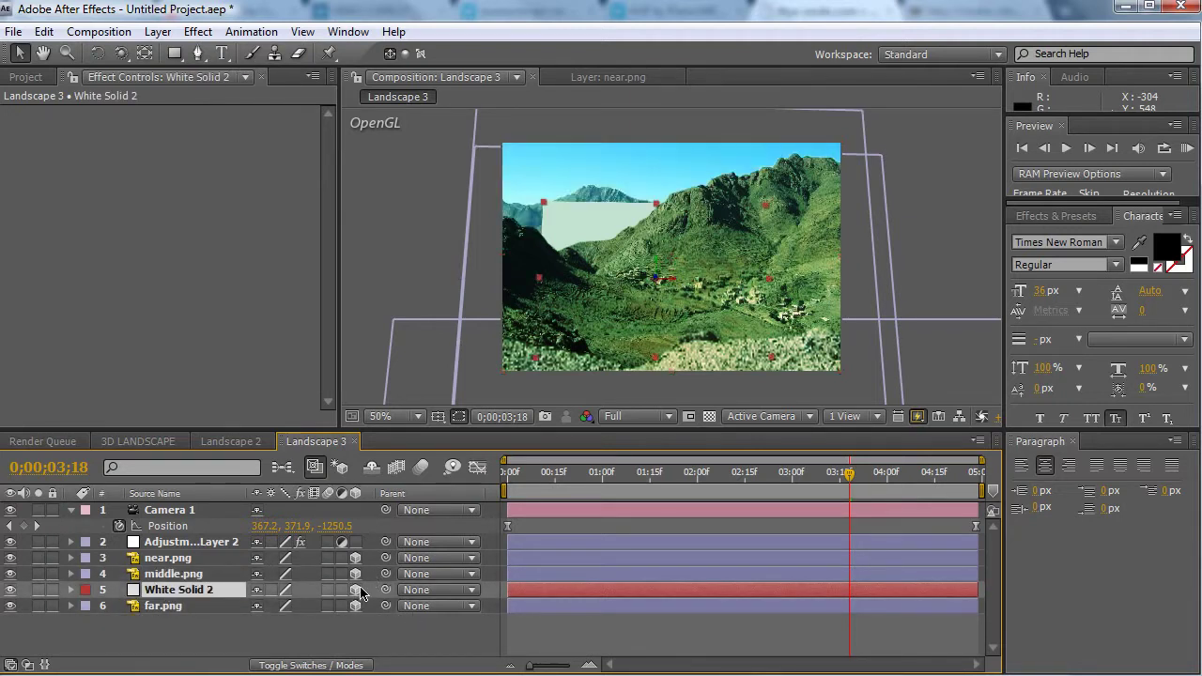
drag(563, 220, 506, 143)
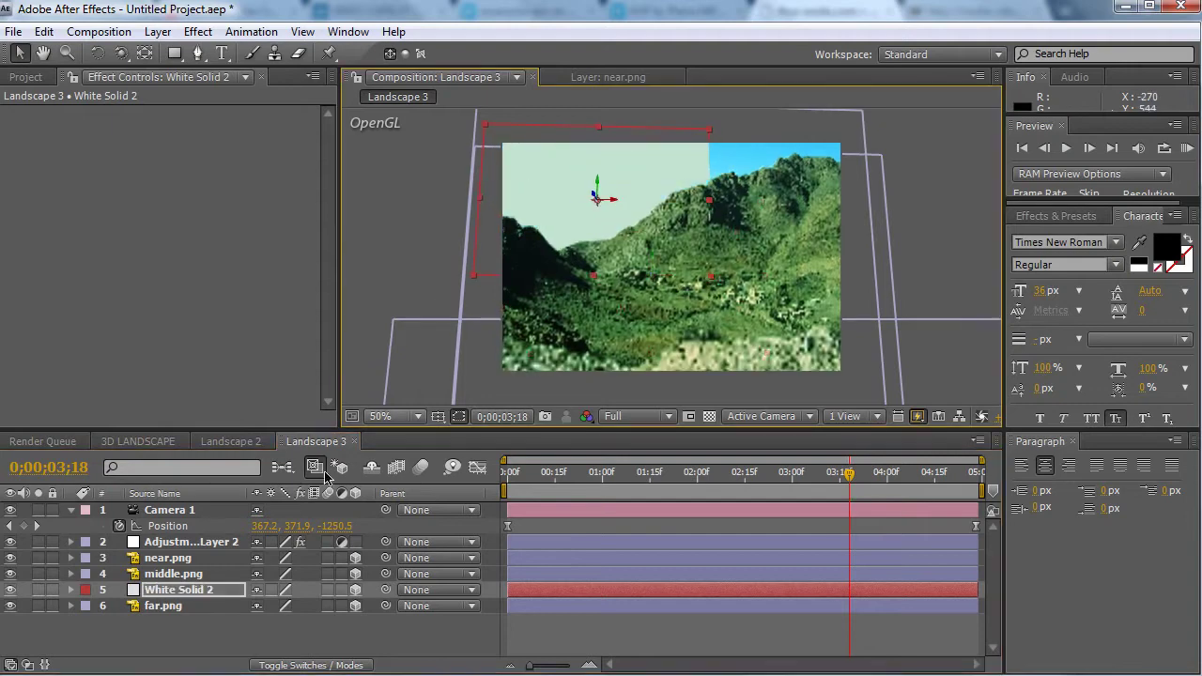
key(s)
drag(346, 609, 495, 608)
drag(580, 248, 623, 279)
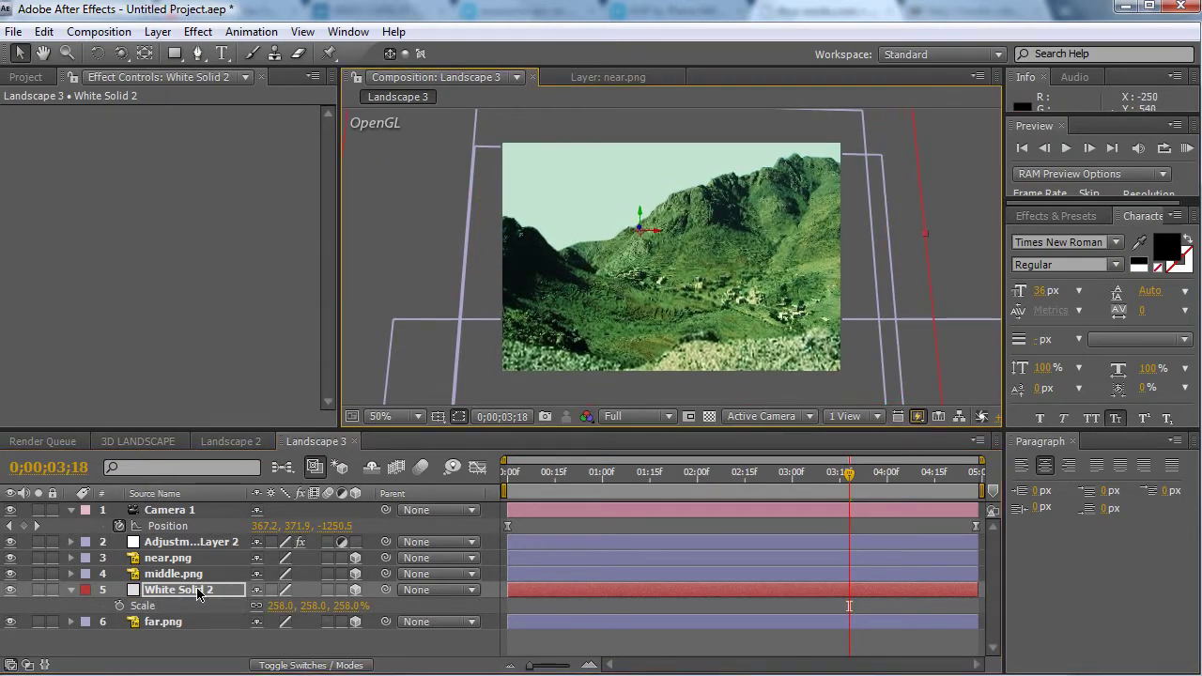
Apply Fractal Noise to White Solid 2 with Contrast 129 and Brightness -10.
click(197, 590)
click(197, 31)
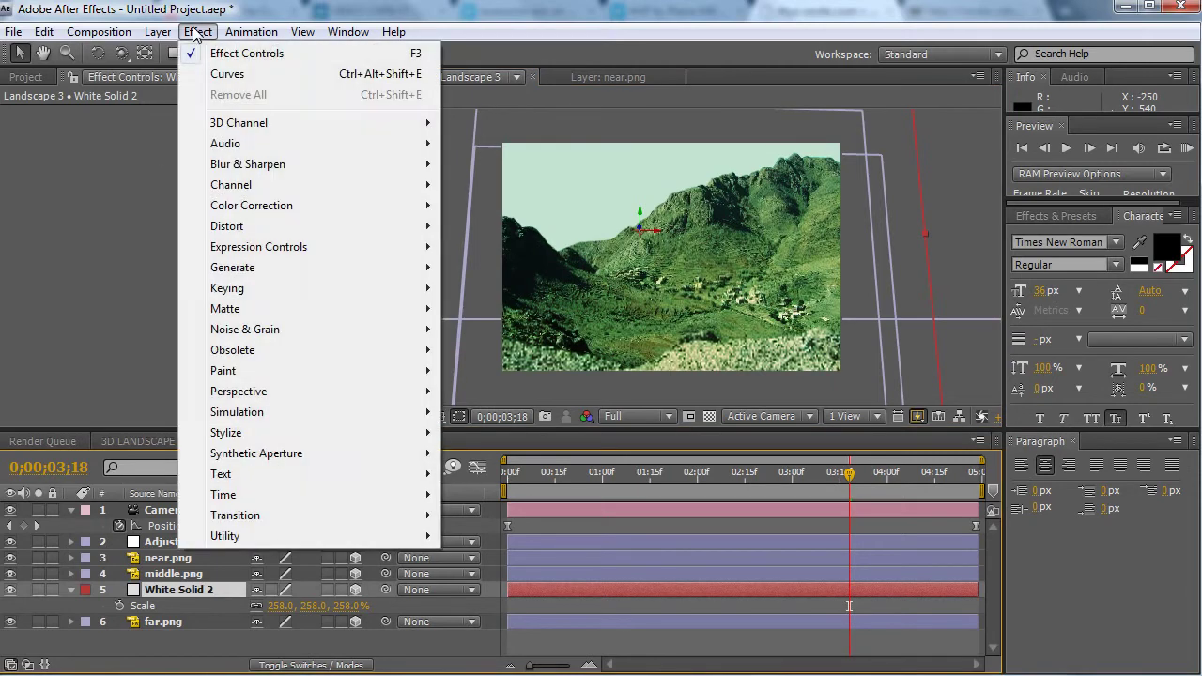
mouse_move(237, 336)
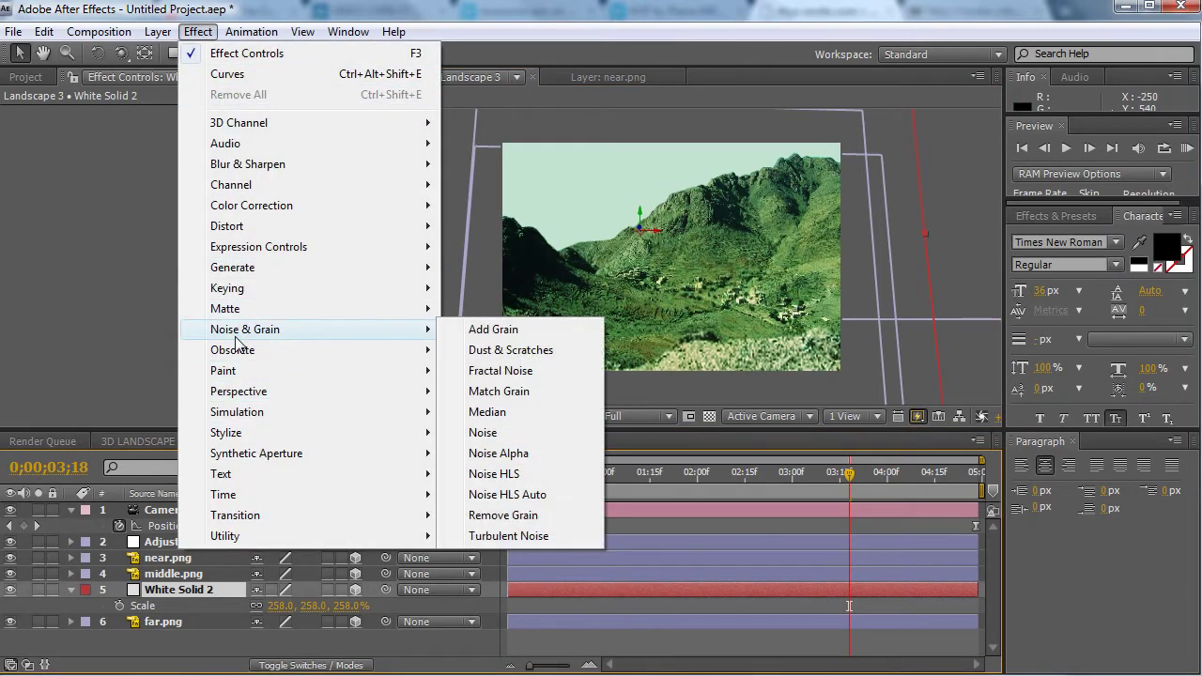
click(472, 371)
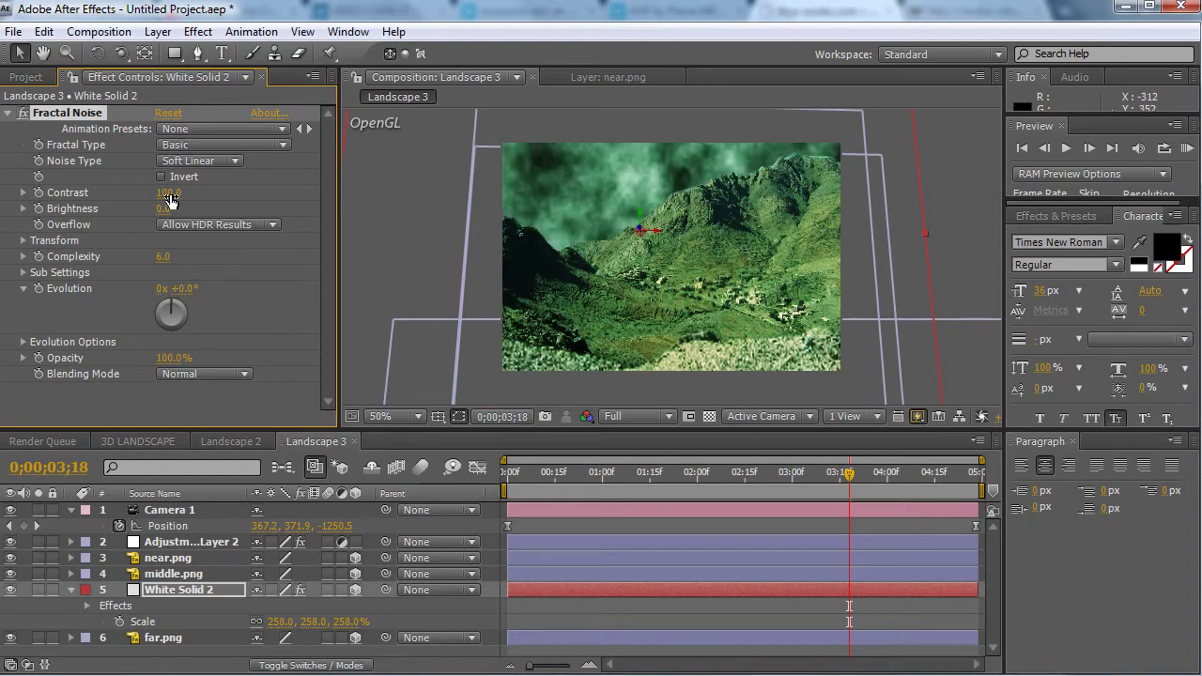
mouse_move(169, 200)
mouse_down()
mouse_move(228, 199)
mouse_move(152, 212)
mouse_up()
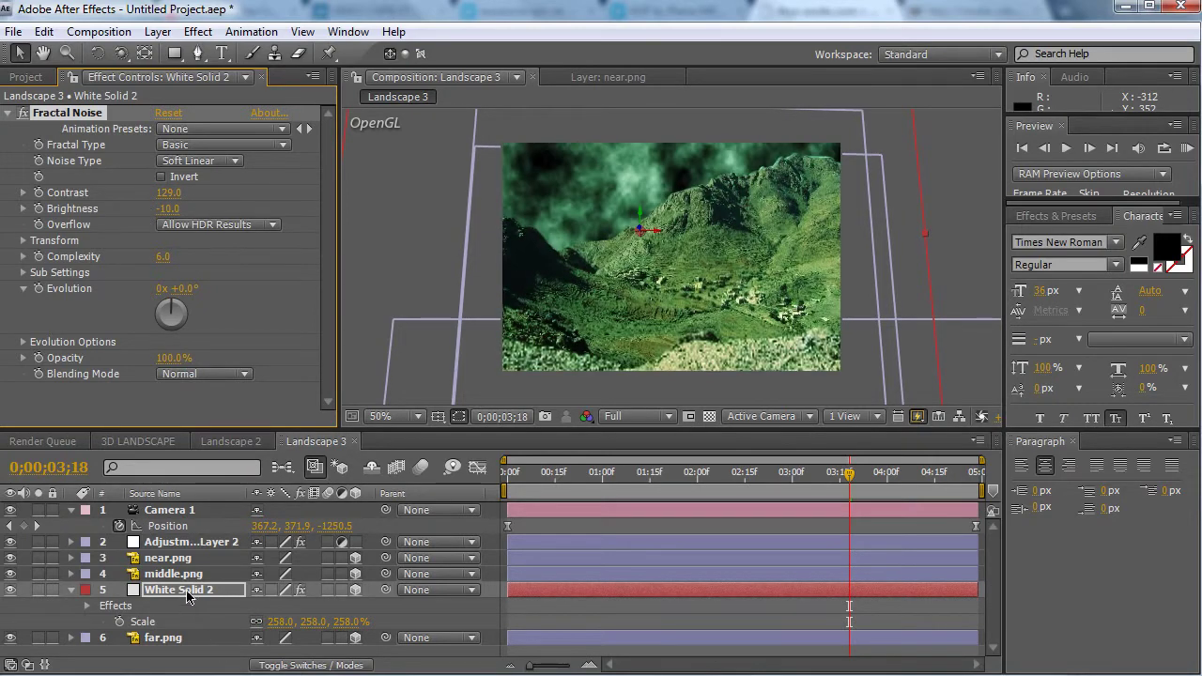
Set White Solid 2's blending mode to Overlay so the Fractal Noise blends over the sky.
click(185, 589)
key(F4)
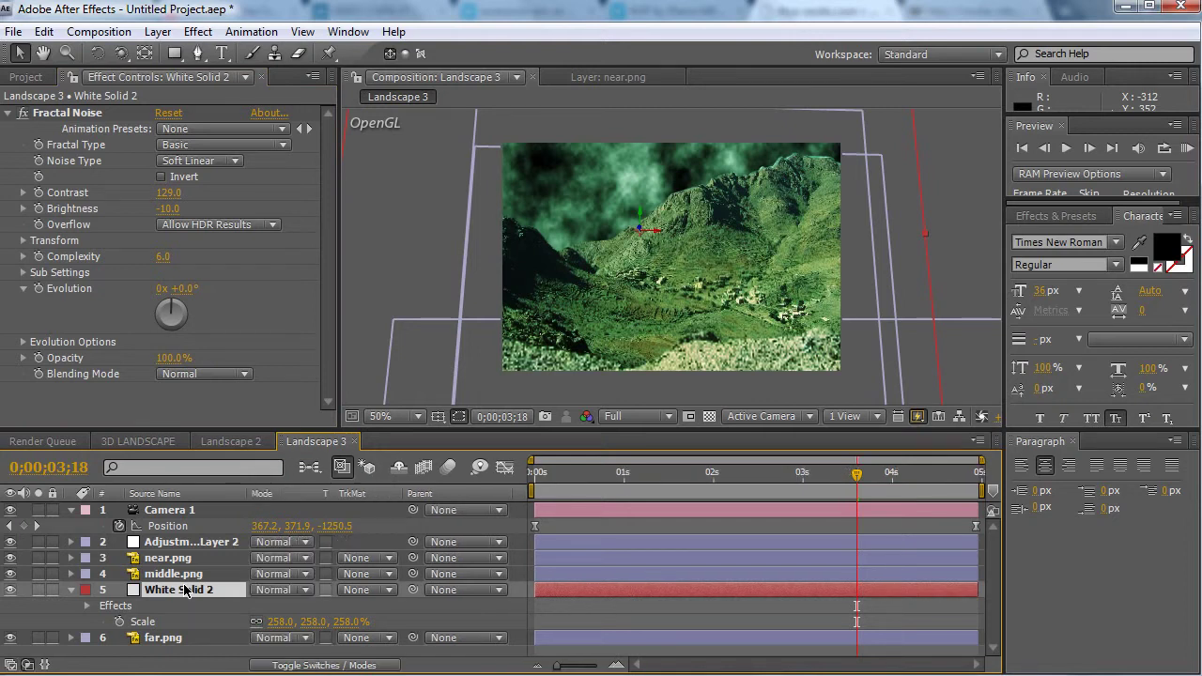
click(272, 589)
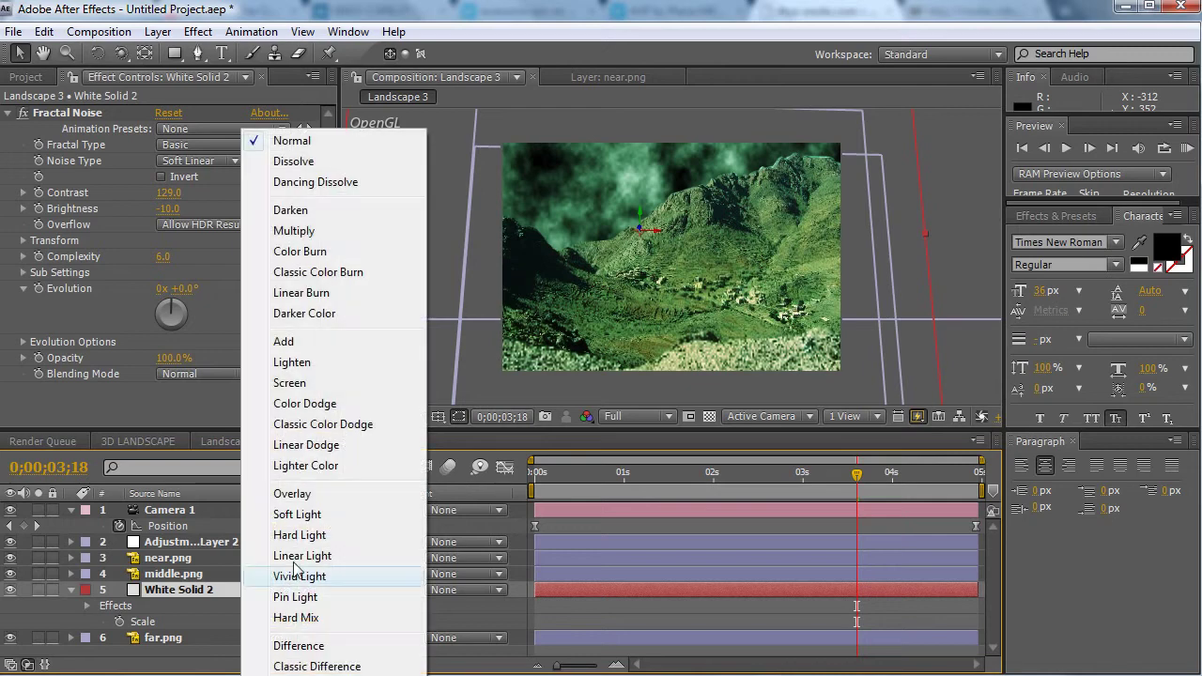
click(293, 494)
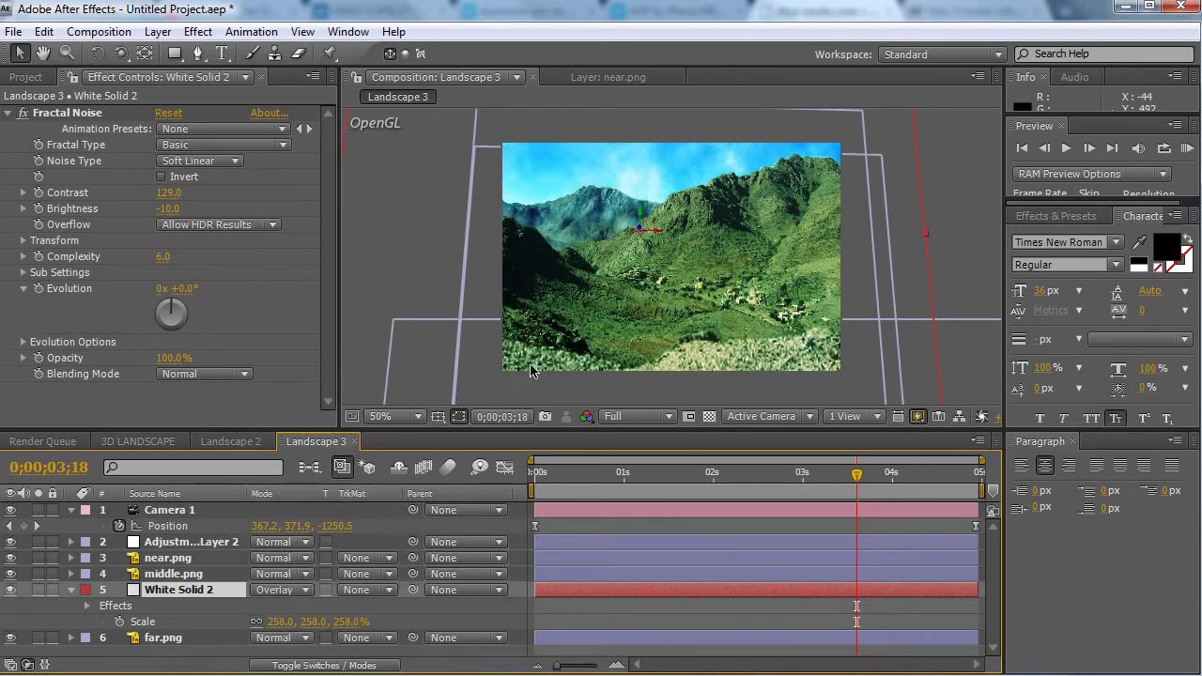
Enable keyframing for Fractal Noise Evolution at 0;00;04;28 and set it to about 201°.
drag(560, 468, 1007, 572)
click(71, 303)
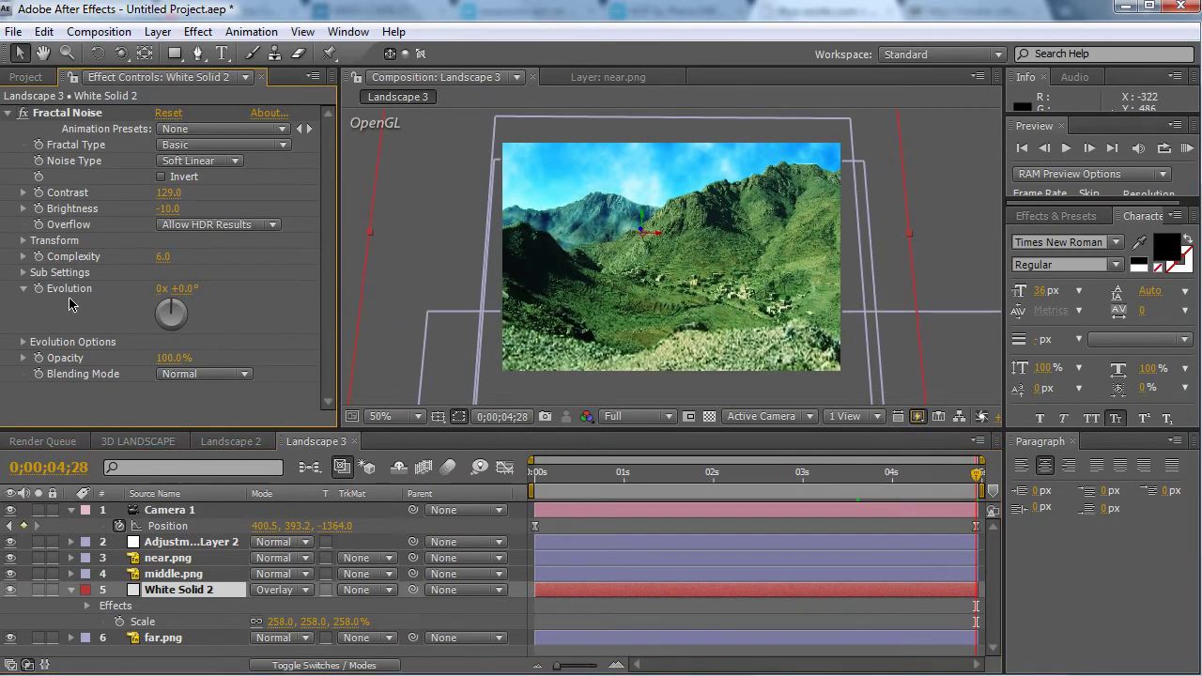
click(41, 297)
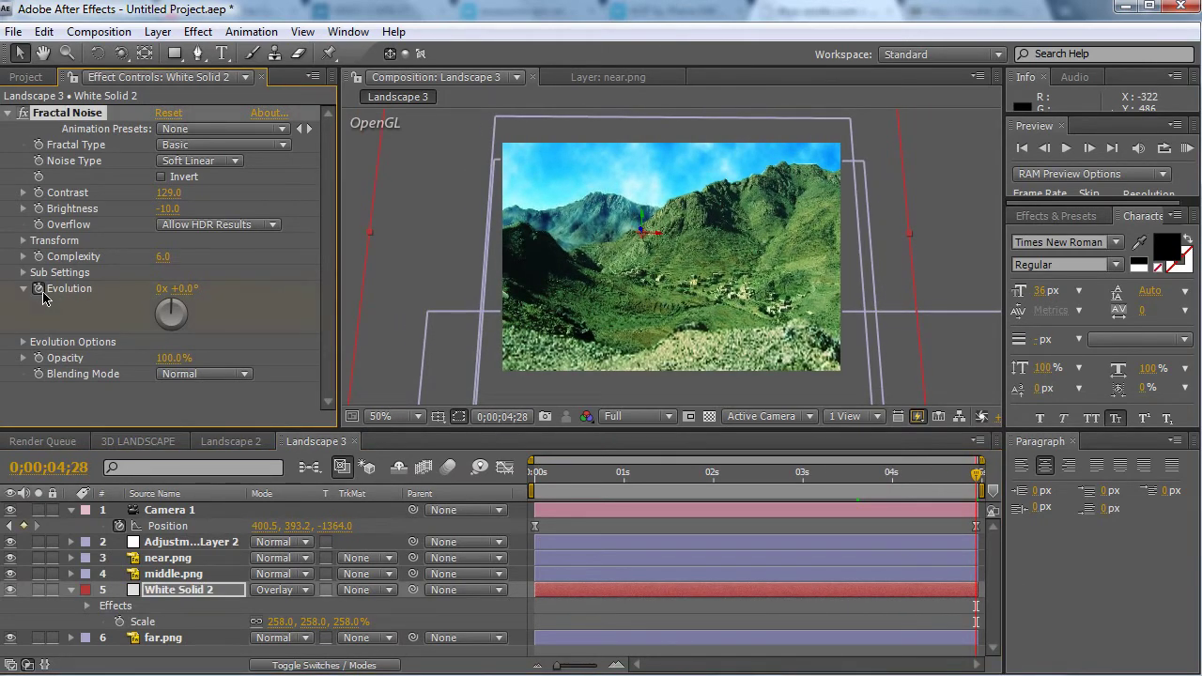
drag(200, 291, 357, 305)
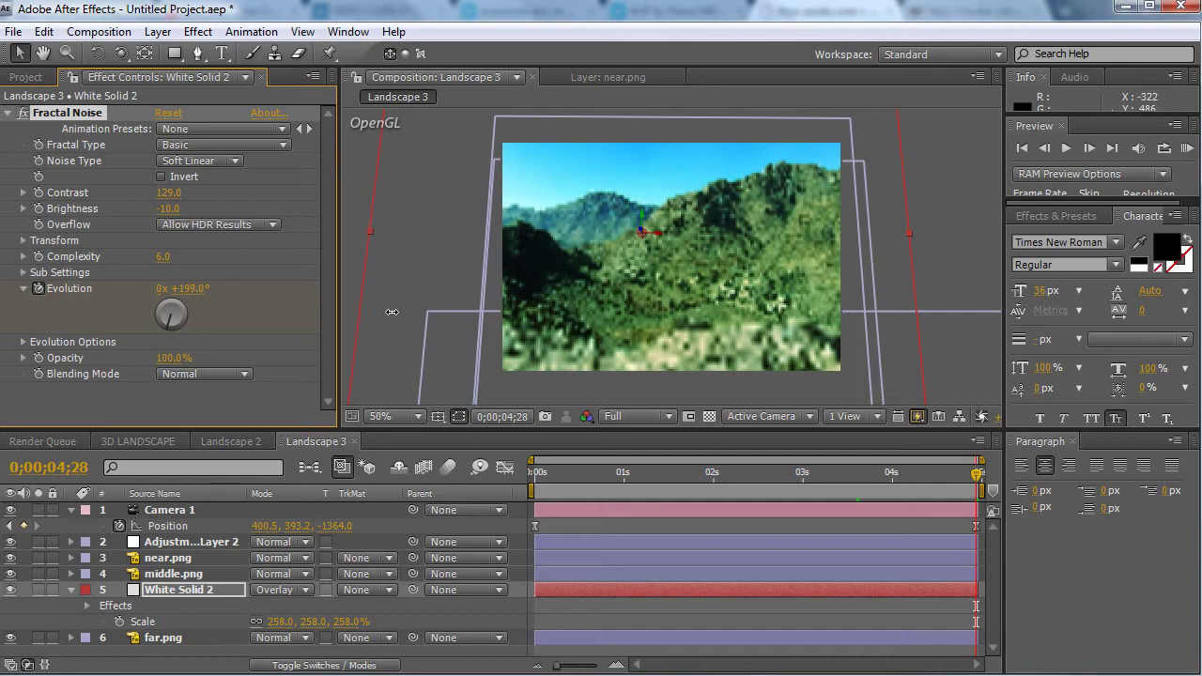
Add a starting Evolution keyframe of 0° at 0;00;00;00 and scrub through the cloud animation.
drag(591, 474, 319, 383)
click(188, 289)
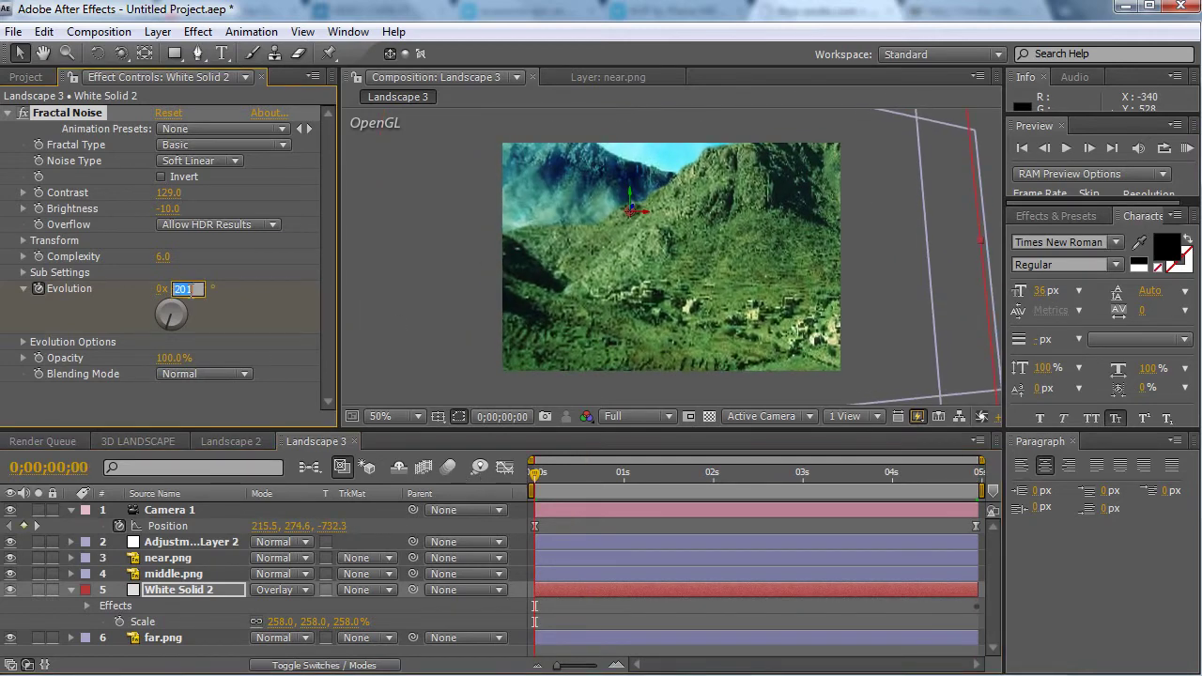
key(Return)
drag(794, 474, 535, 475)
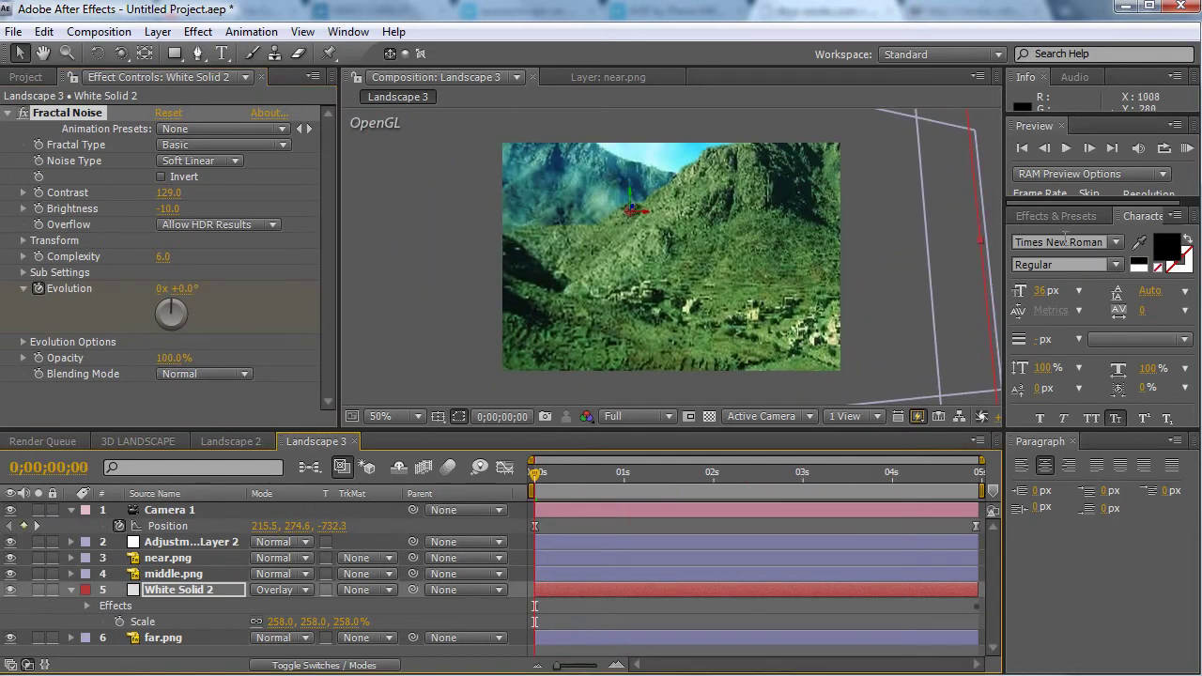
RAM preview the animated clouds in Landscape 3 and the 3D LANDSCAPE composition, and return to Landscape 3.
click(1185, 149)
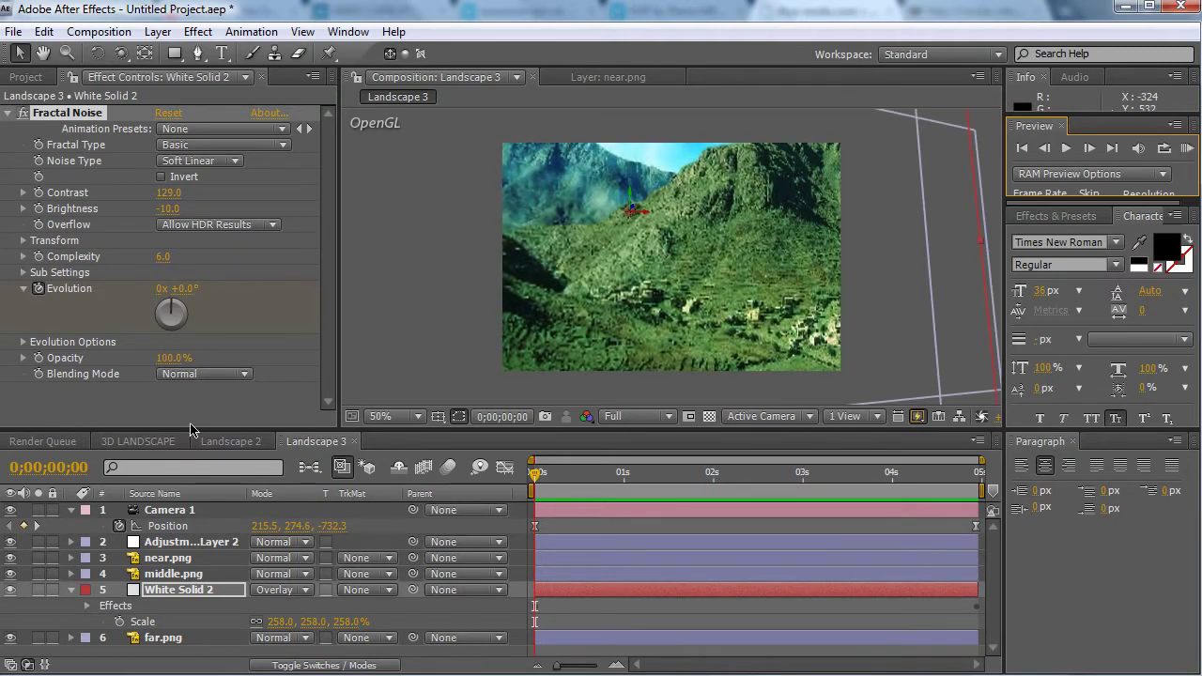
click(129, 438)
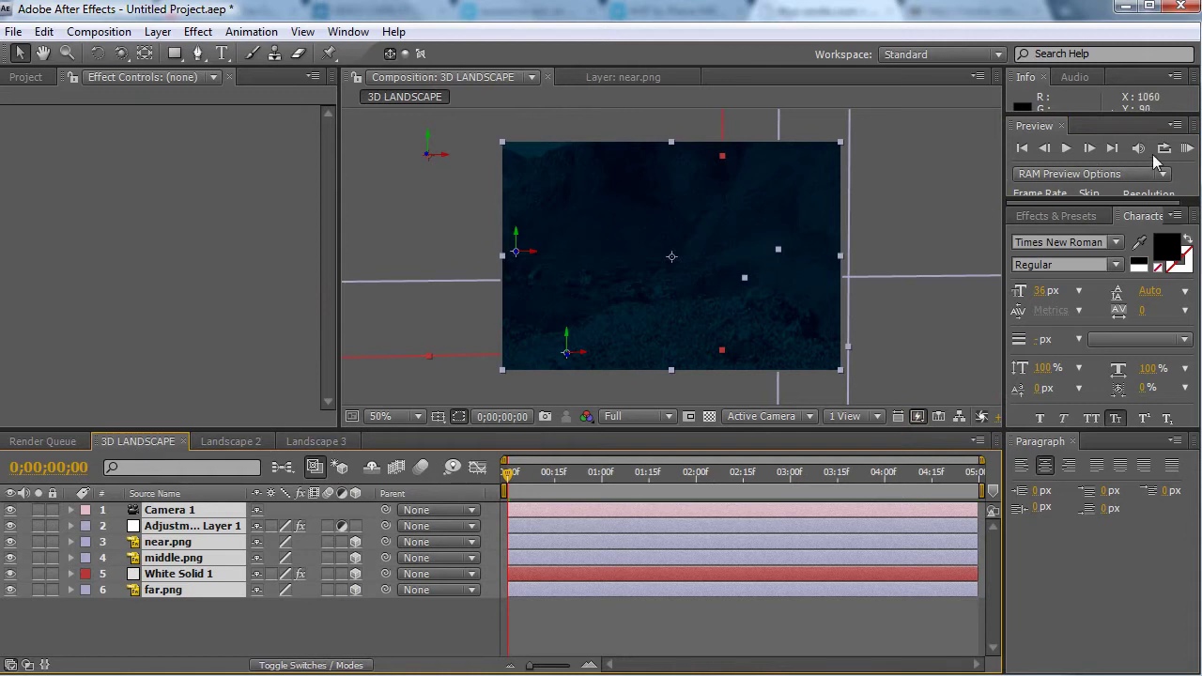
click(1186, 150)
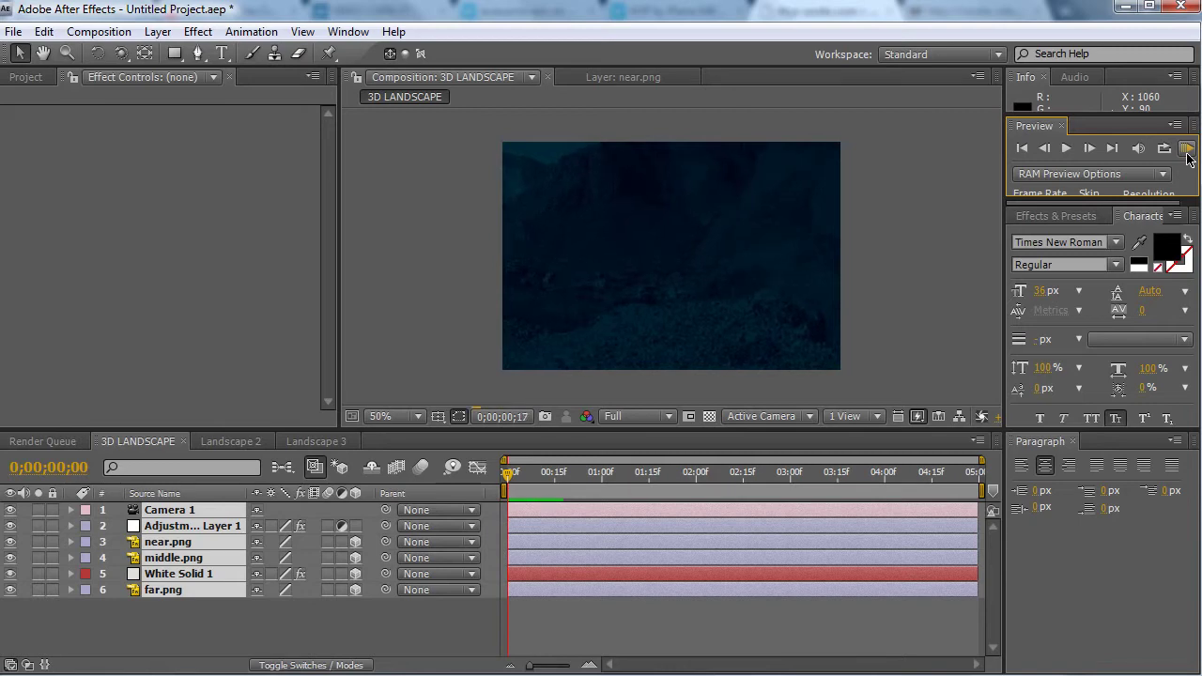
click(1186, 154)
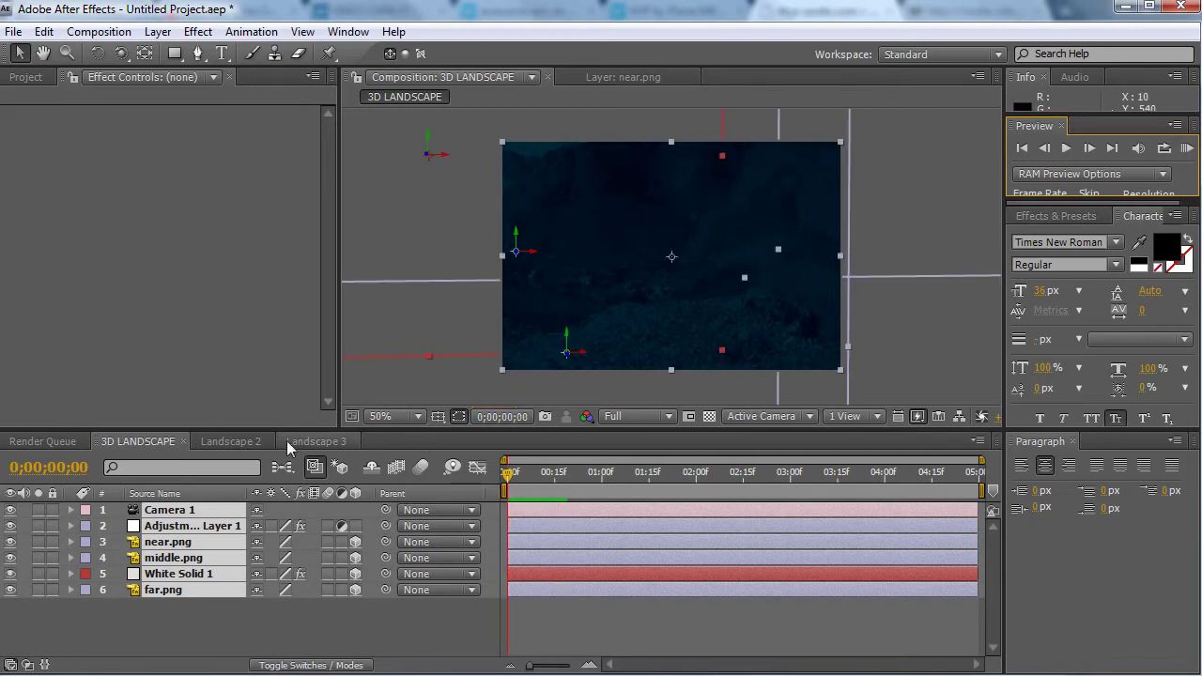
click(291, 441)
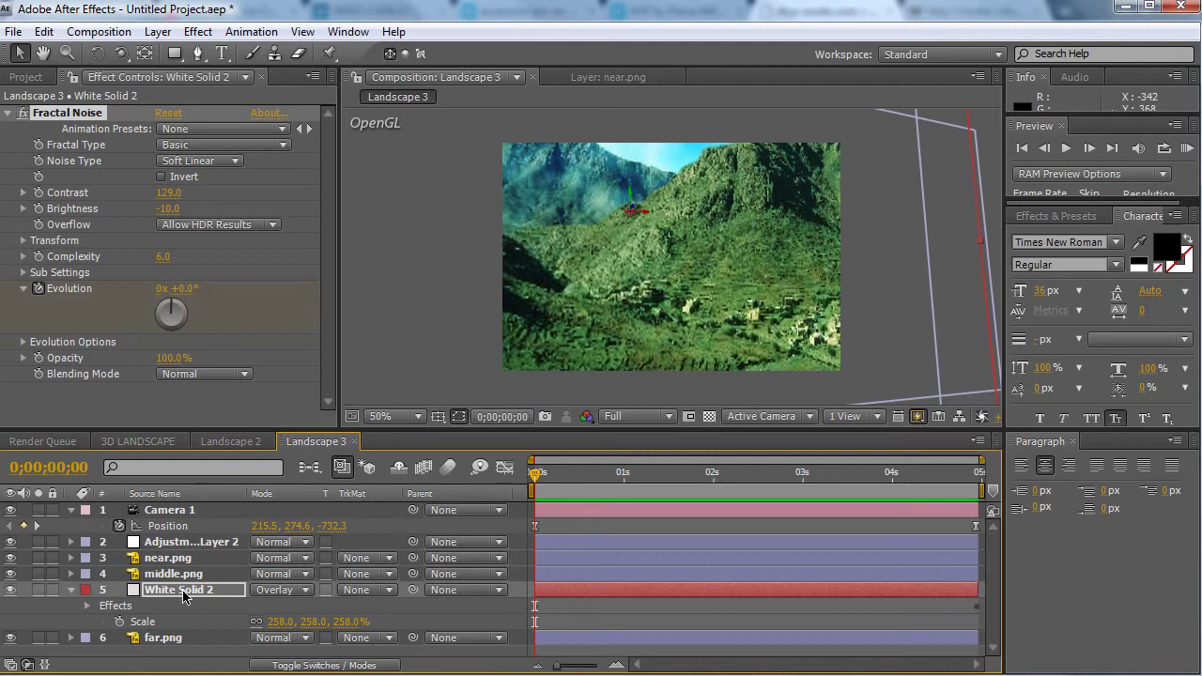
Try White Solid 2 above middle.png in the layer order and move it back below middle.png.
drag(184, 596, 173, 568)
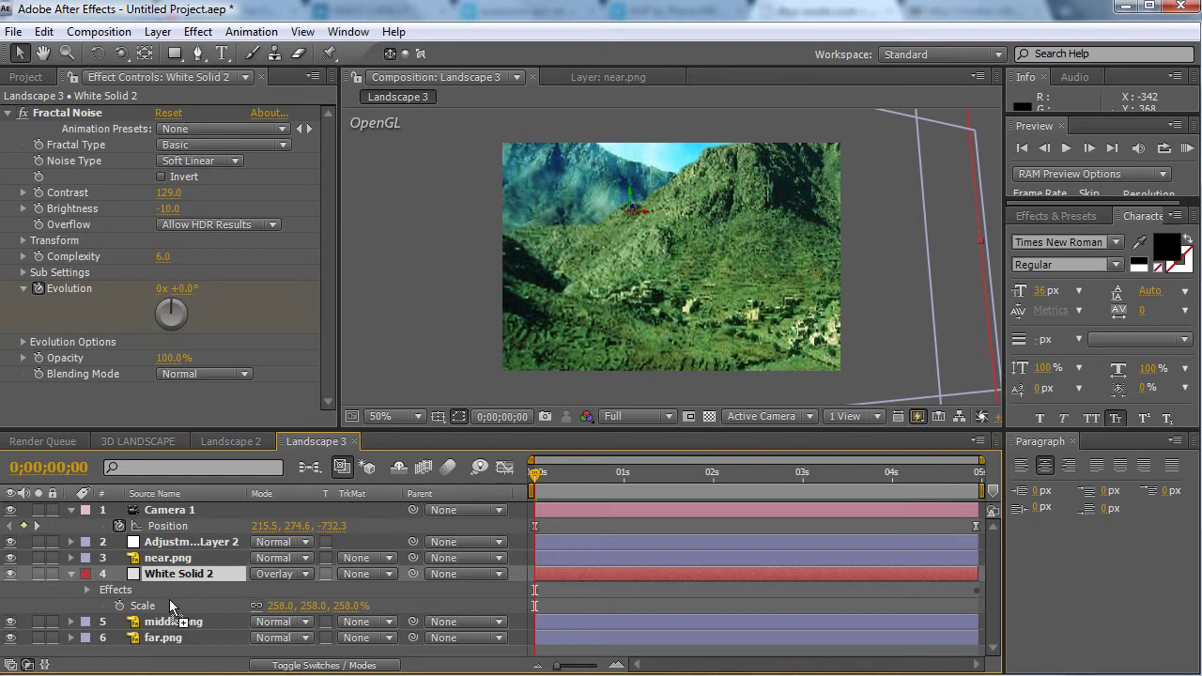
mouse_move(172, 608)
mouse_down()
mouse_move(180, 644)
mouse_move(174, 629)
mouse_up()
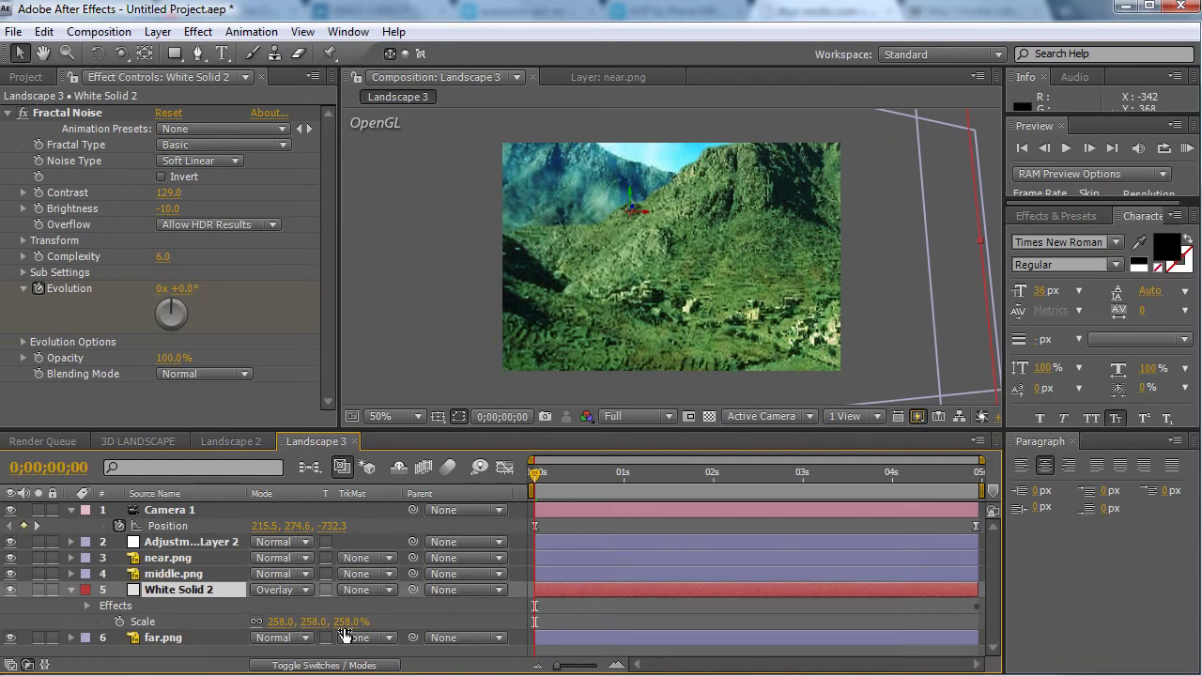
Reveal White Solid 2's Position and set its Z value to -225.8 to bring the clouds nearer the camera.
key(u)
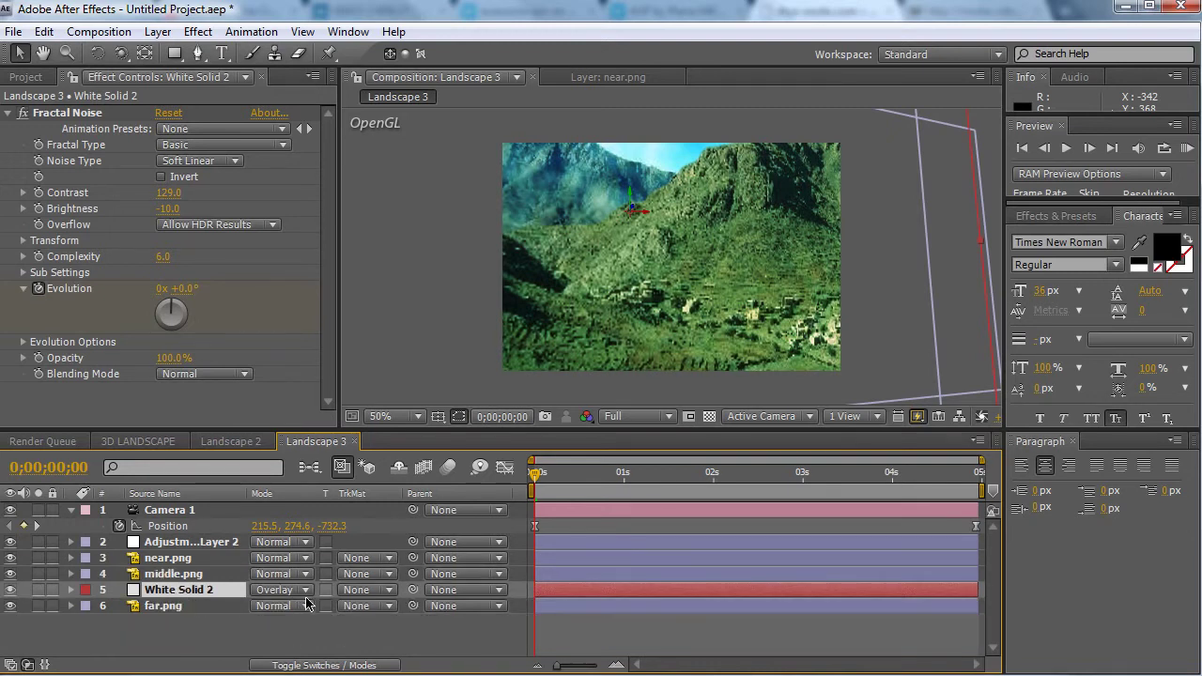
key(p)
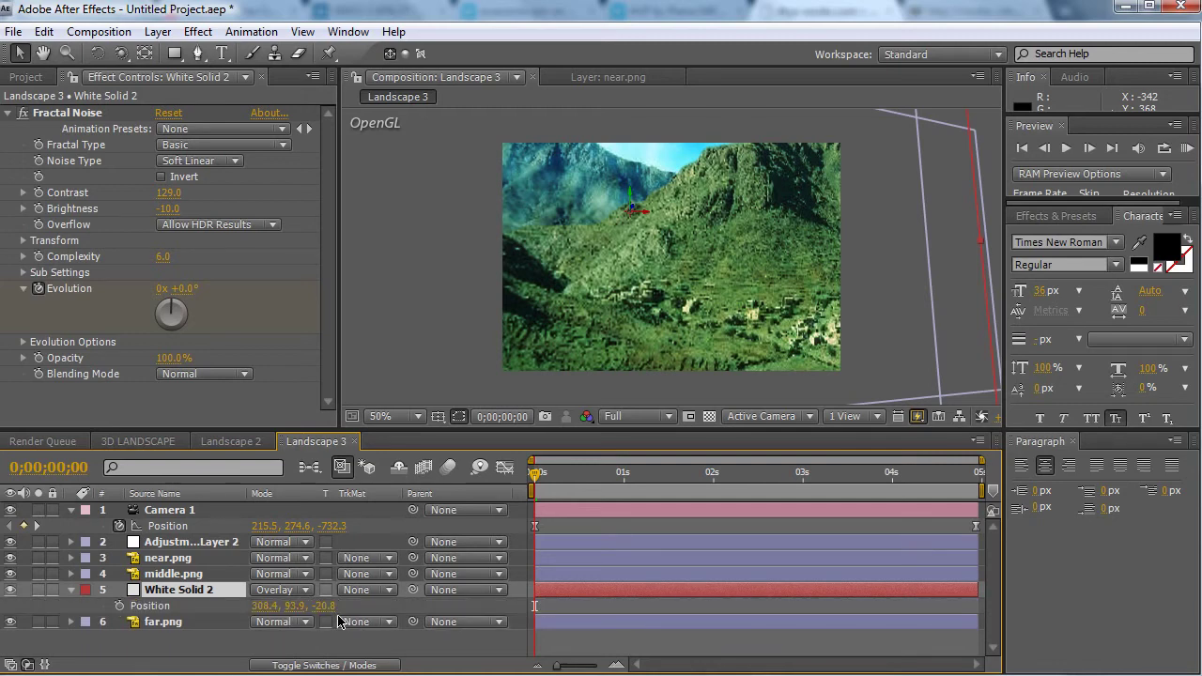
drag(209, 613, 214, 604)
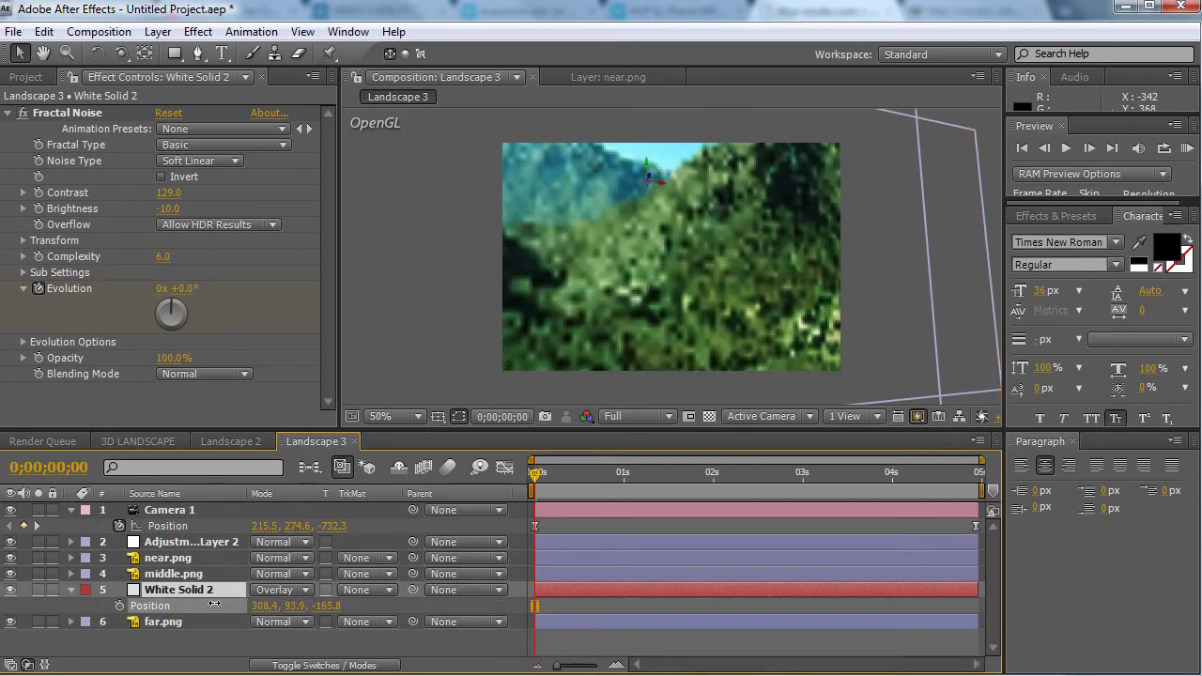
drag(322, 616, 328, 607)
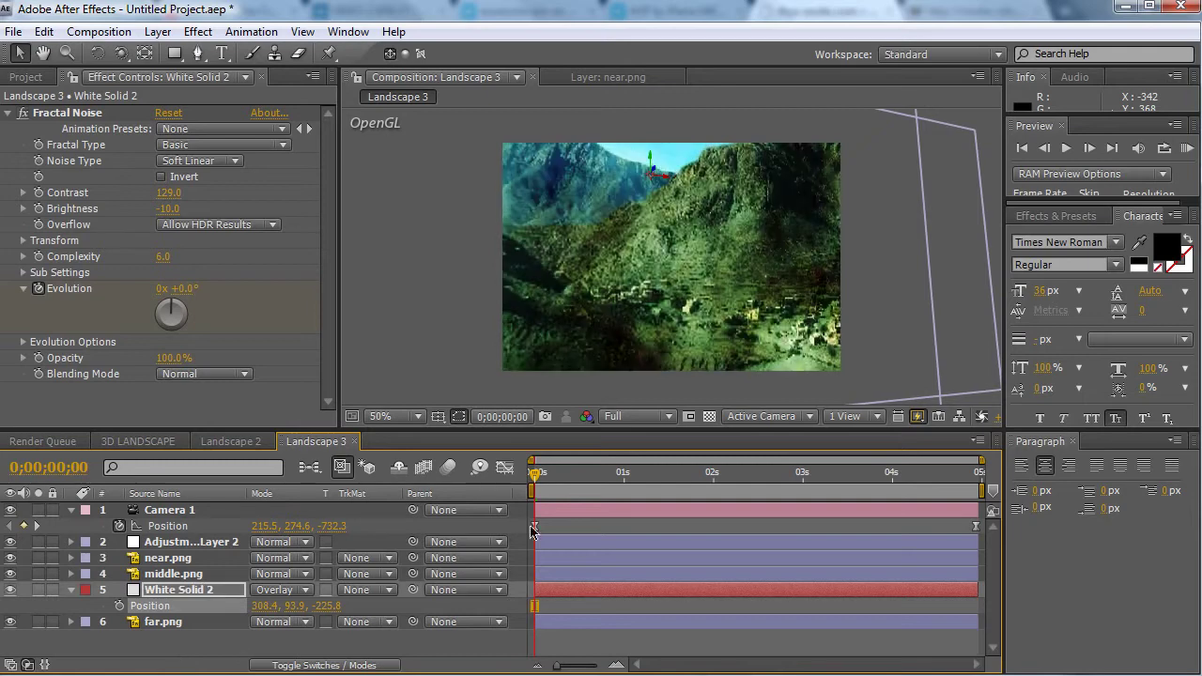
Preview the repositioned clouds in Landscape 3 and set White Solid 2's Z position to -284.8.
drag(547, 487, 920, 474)
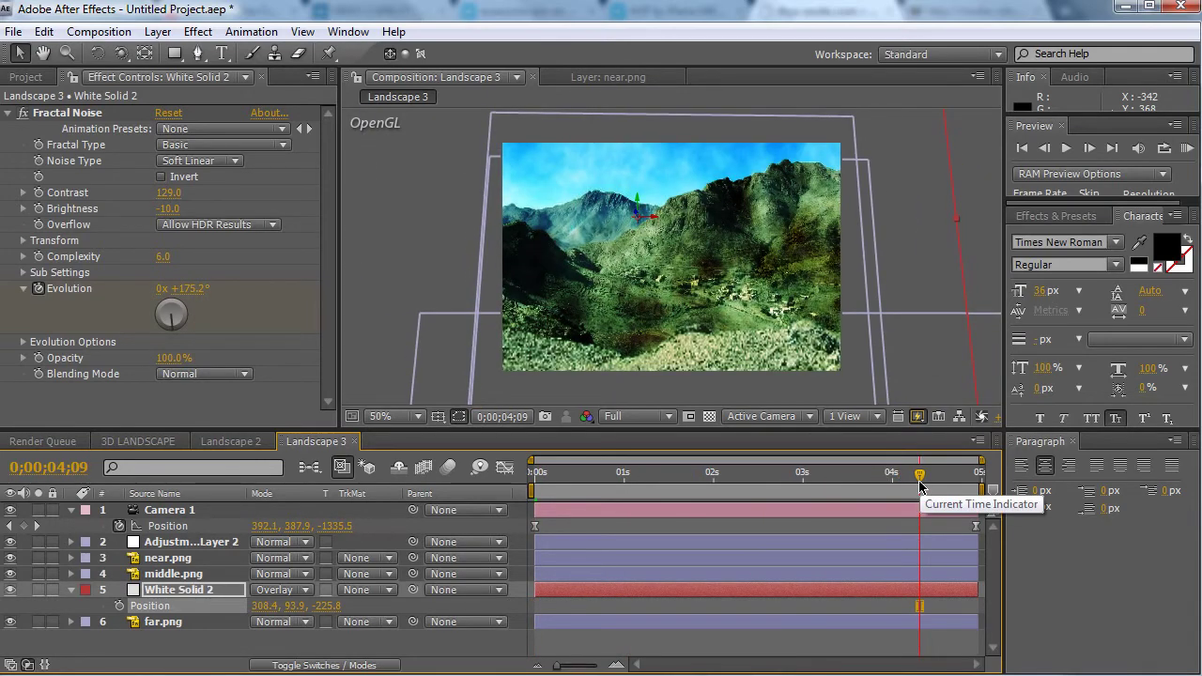
click(1187, 148)
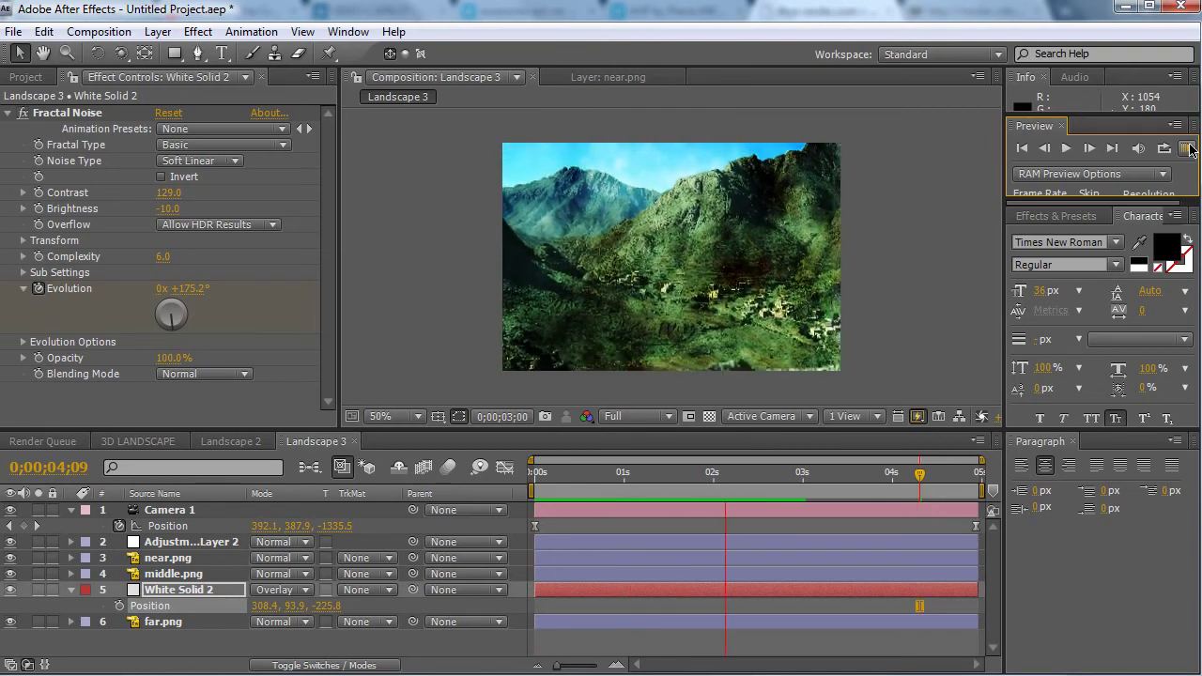
click(1189, 150)
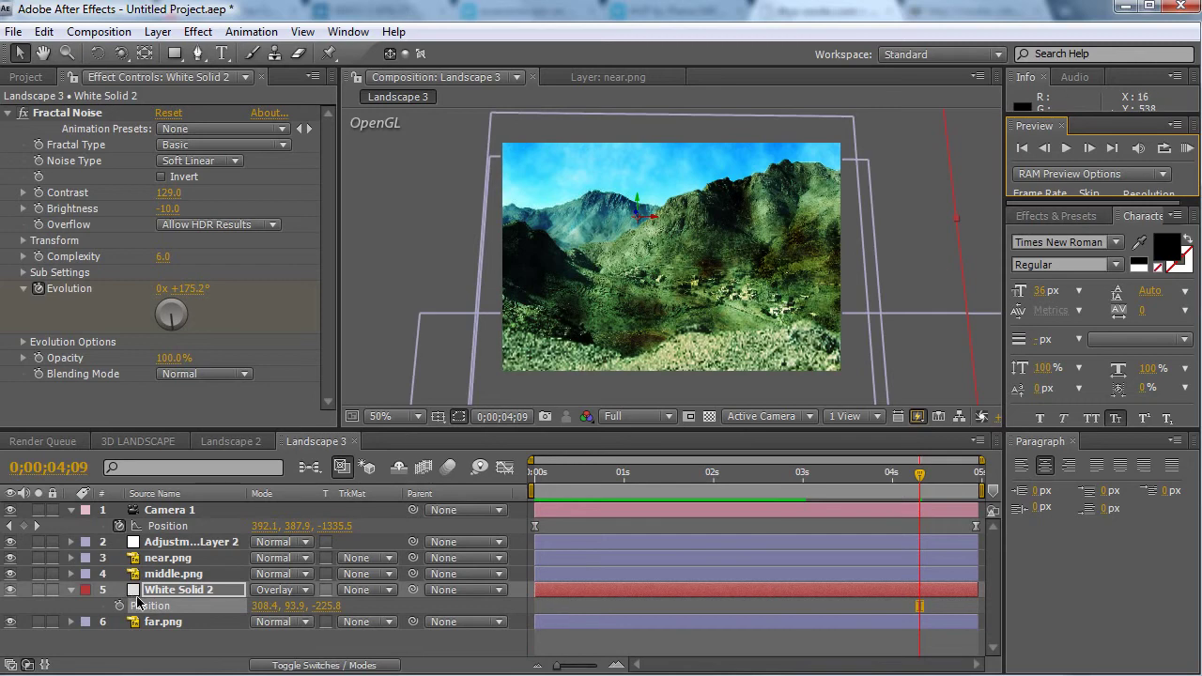
drag(324, 606, 261, 611)
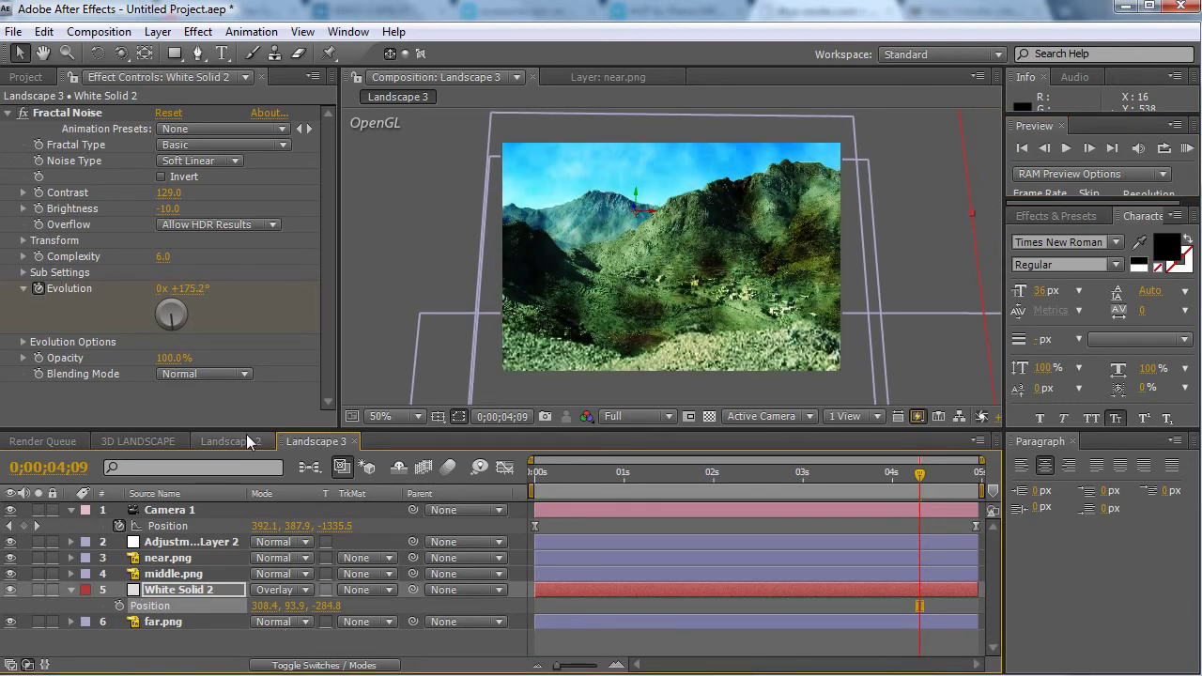
Open the Landscape 2 composition and RAM preview its finished camera move and clouds.
click(150, 440)
click(230, 440)
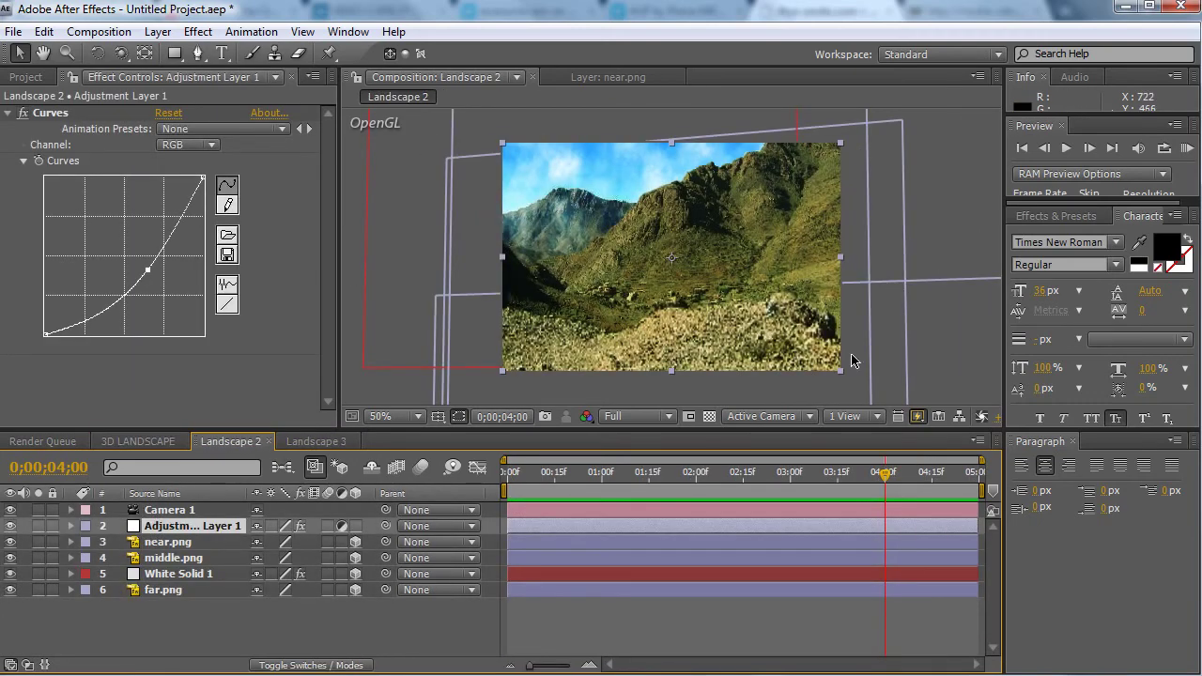
click(1186, 148)
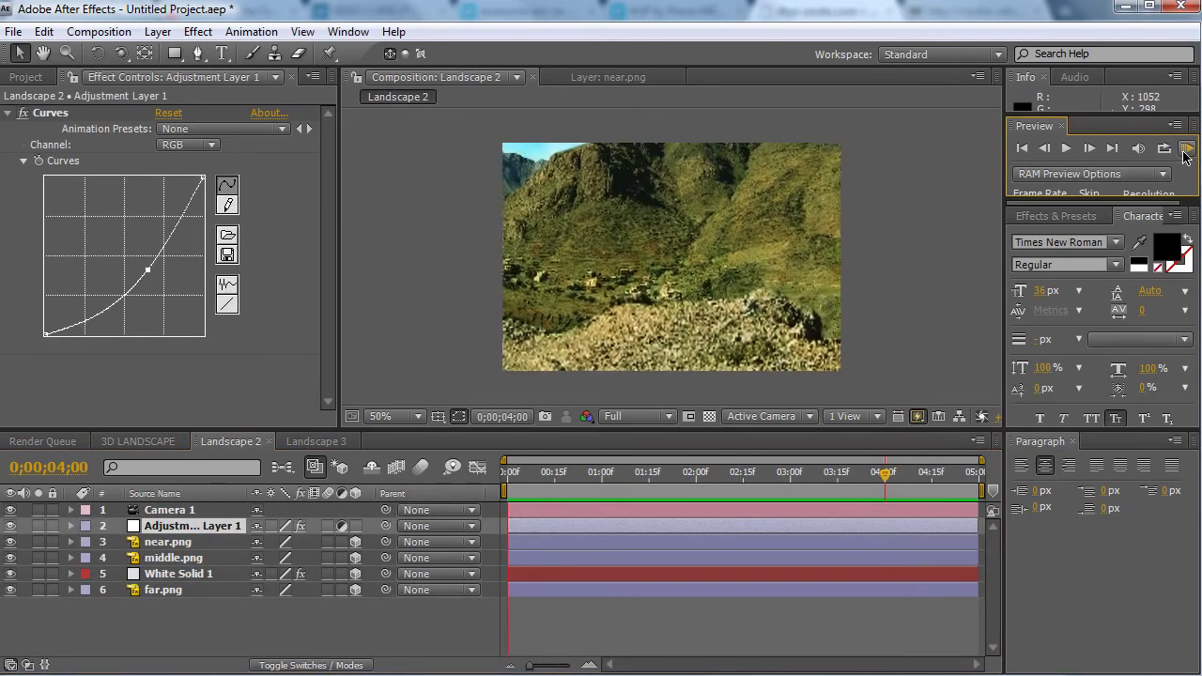